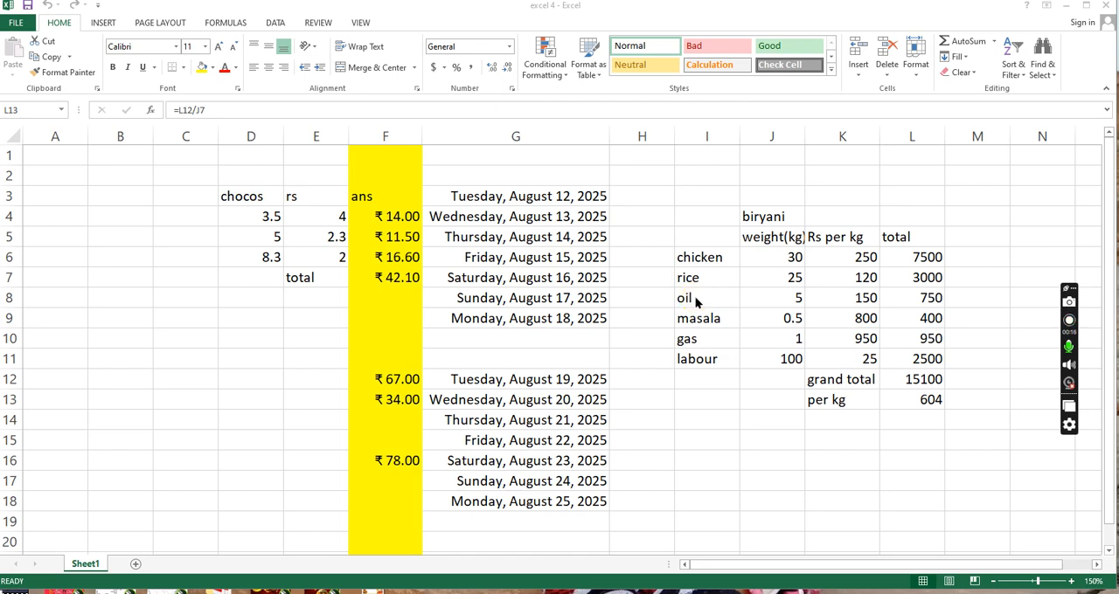
- Enter the label "discount 5%" in cell K14, below the "per kg" label of the biryani table
{"action": "left_click", "coordinate": [904, 402]}
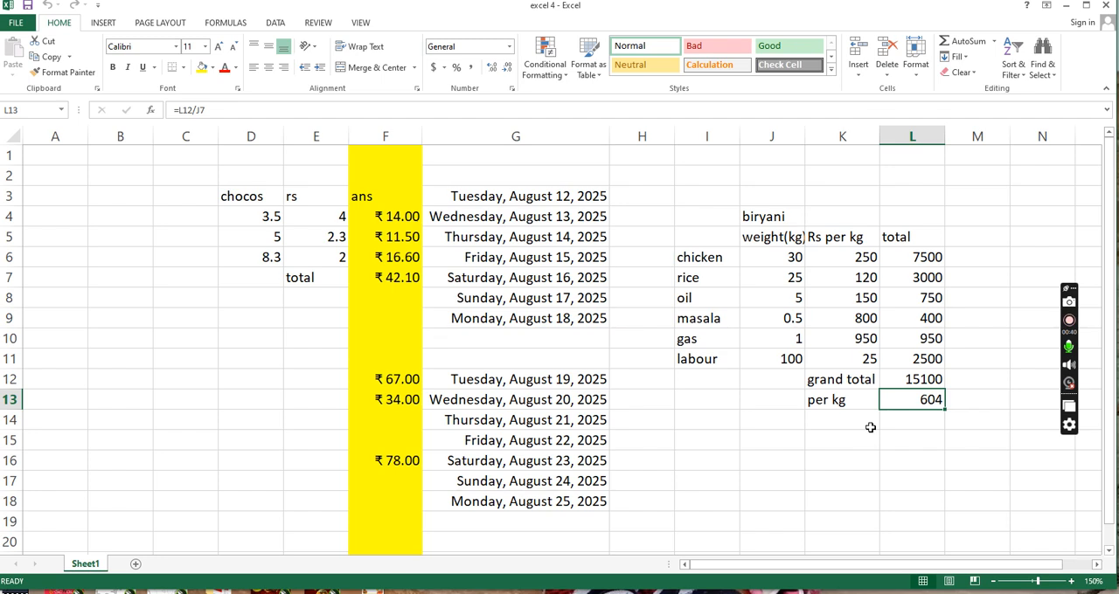
{"action": "left_click", "coordinate": [974, 359]}
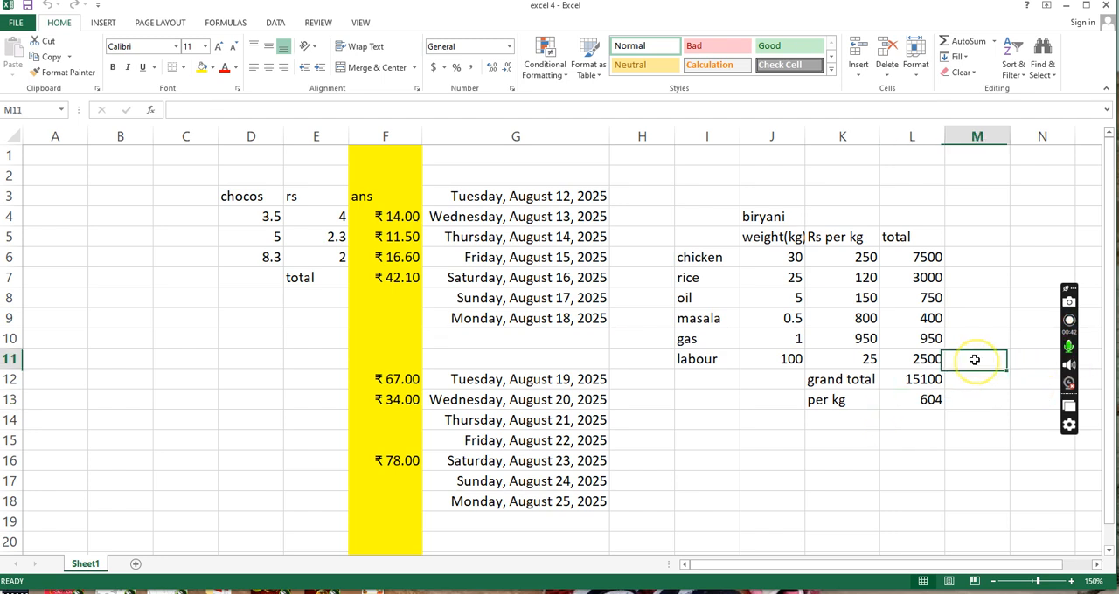
{"action": "left_click", "coordinate": [847, 424]}
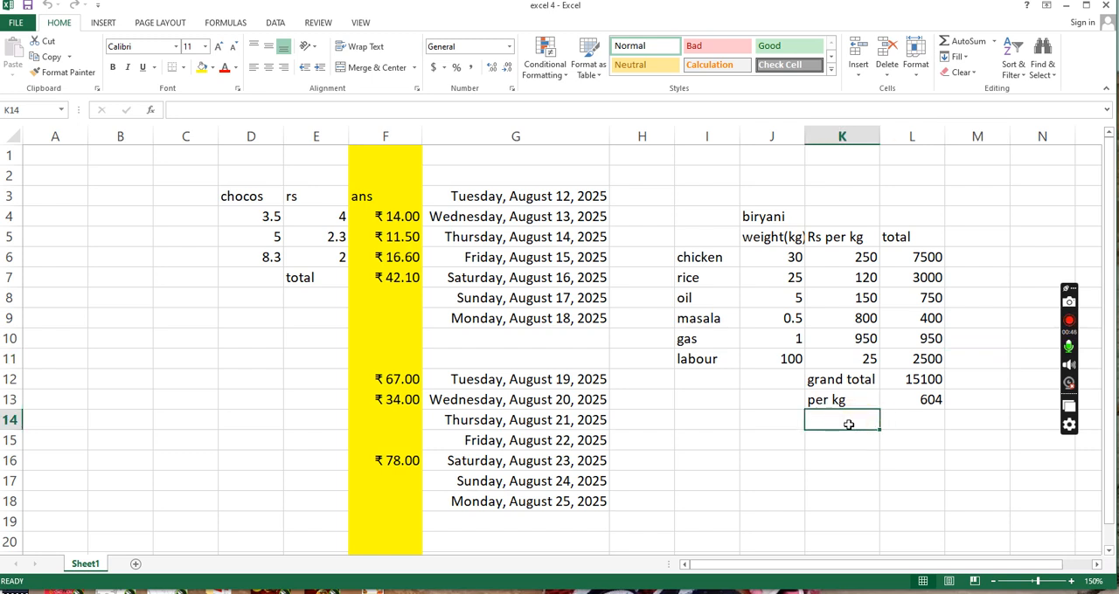
{"action": "type", "text": "discount"}
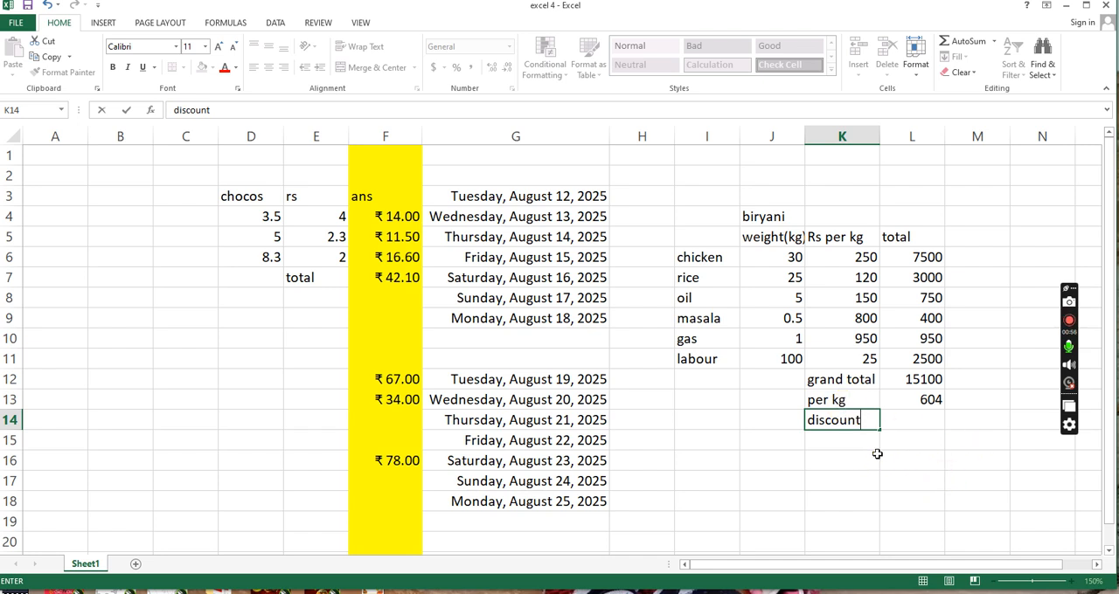
{"action": "type", "text": "5%"}
{"action": "key", "text": "ctrl+Return"}
{"action": "key", "text": "Tab"}
{"action": "key", "text": "Left"}
{"action": "key", "text": "Right"}
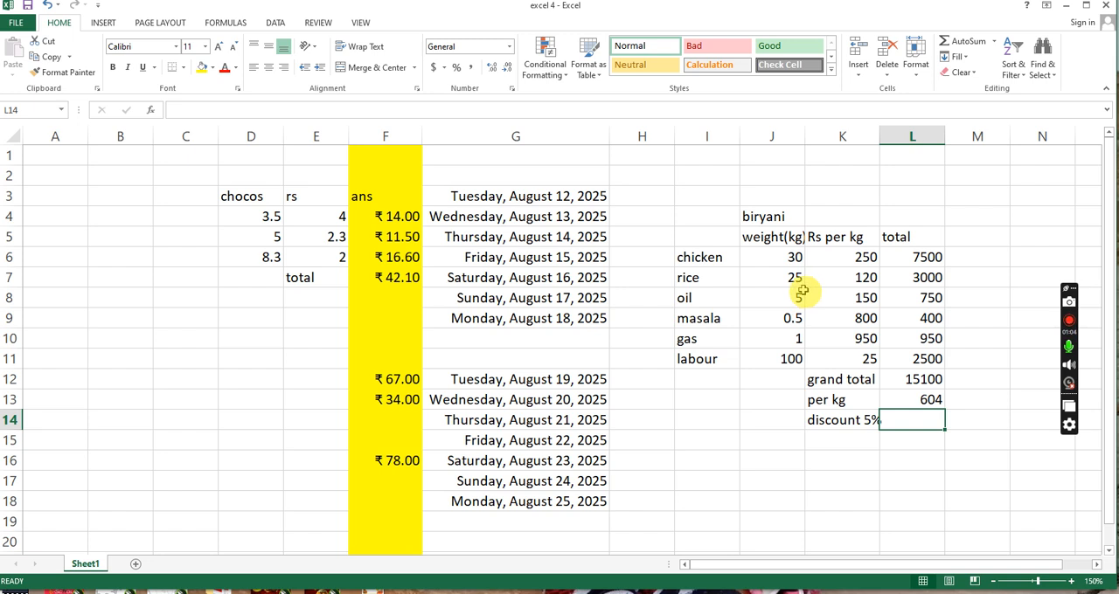
- Calculate the 5% discount on the grand total in cell L14 with the formula =L12*5%
{"action": "left_click", "coordinate": [918, 378]}
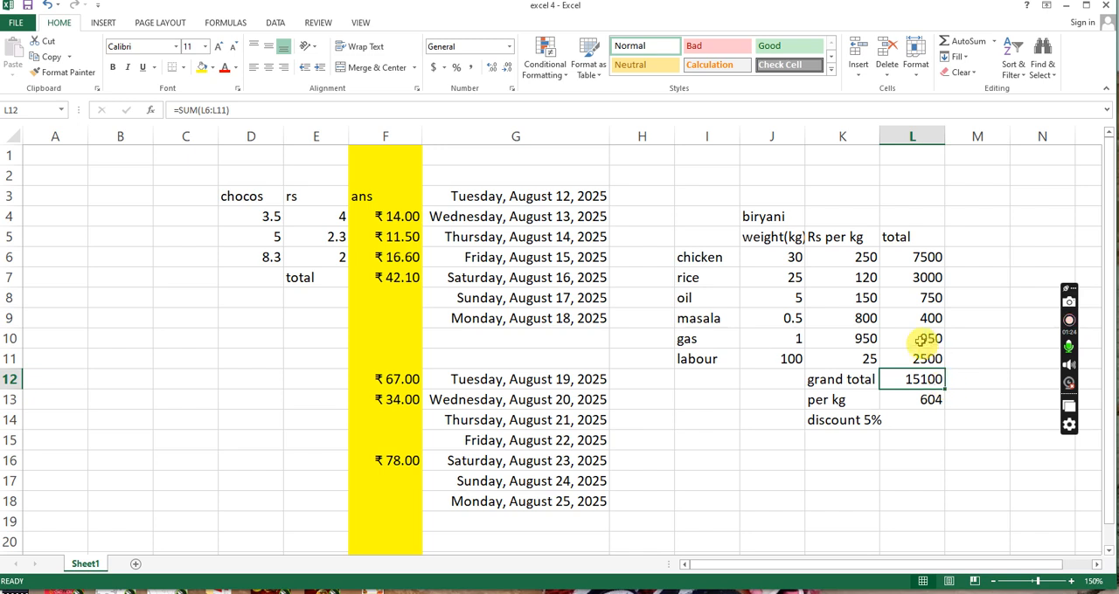
{"action": "left_click", "coordinate": [920, 420]}
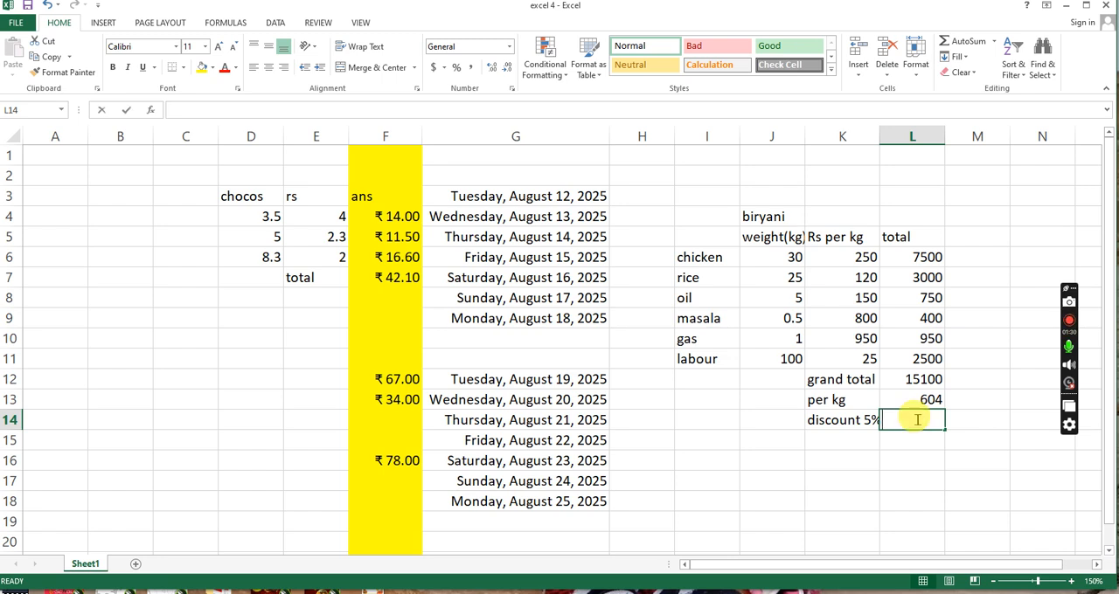
{"action": "type", "text": "="}
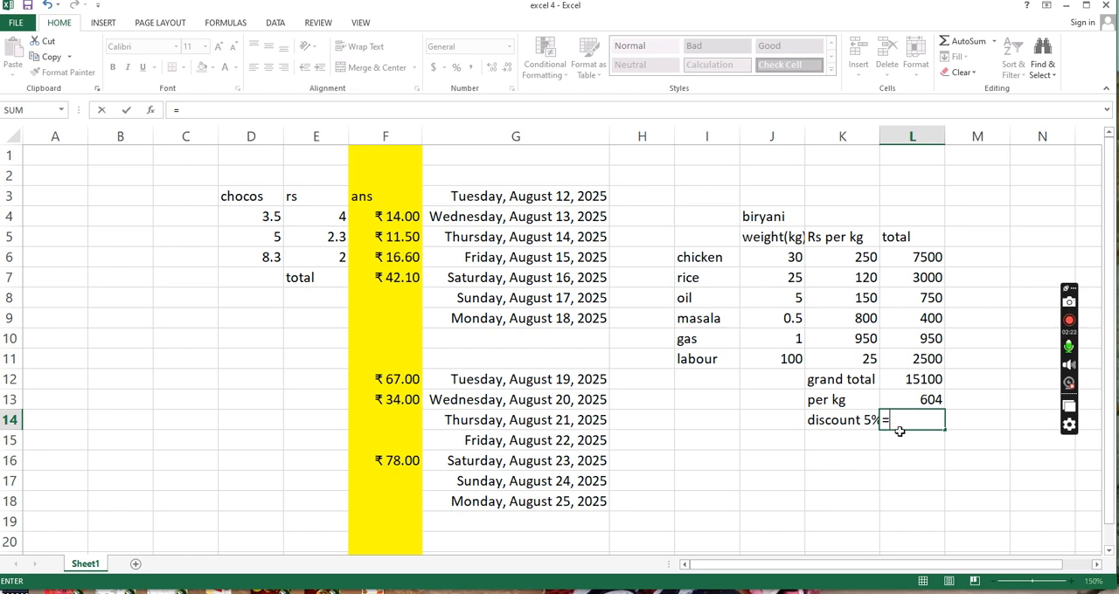
{"action": "left_click", "coordinate": [920, 382]}
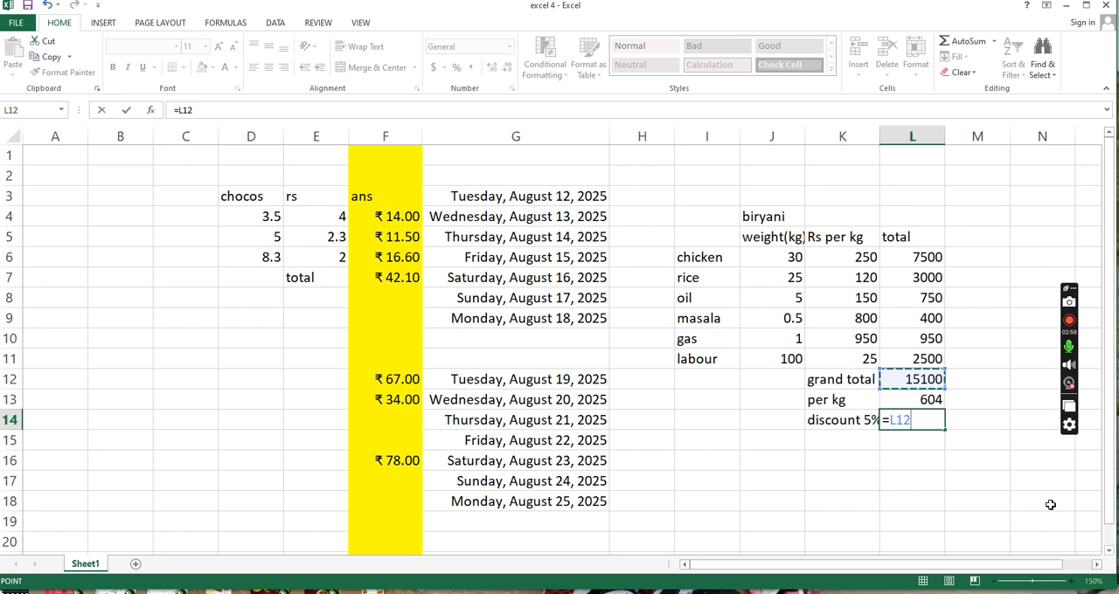
{"action": "type", "text": "*5"}
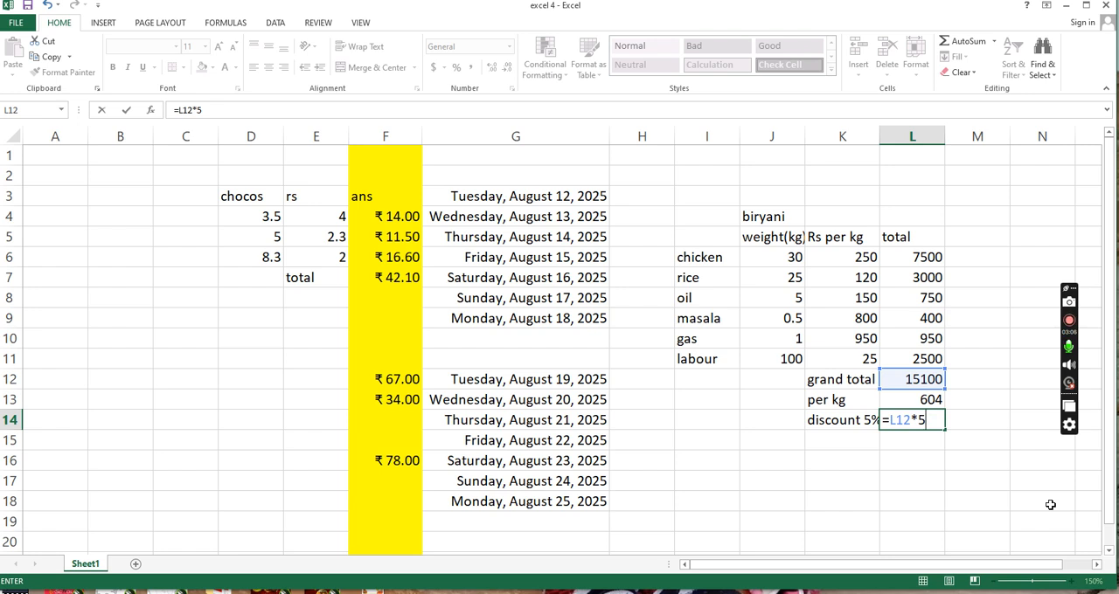
{"action": "type", "text": "%"}
{"action": "key", "text": "Return"}
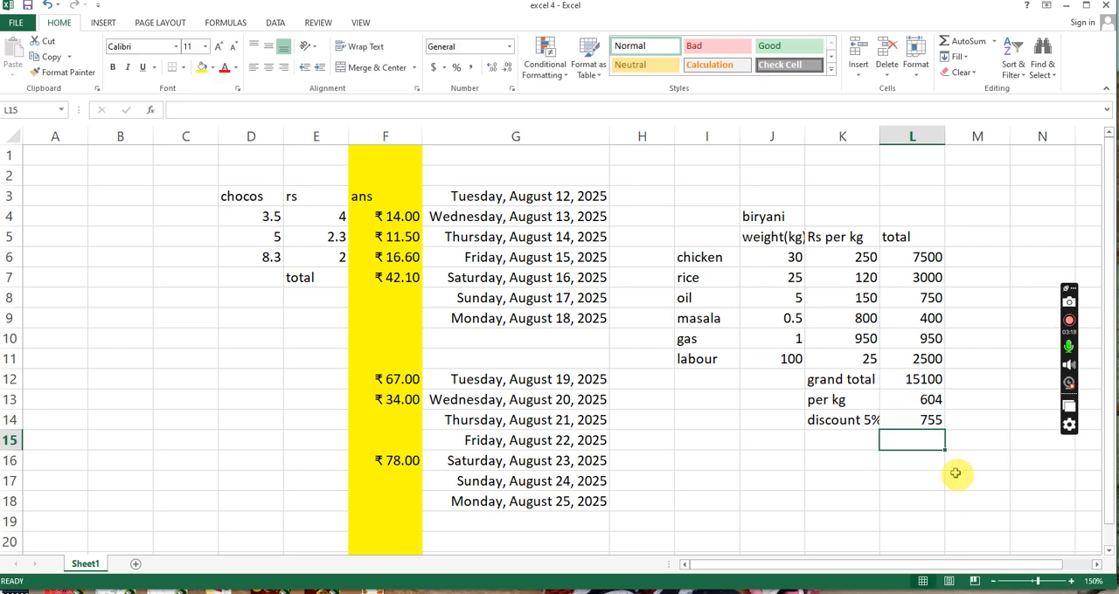
{"action": "left_click", "coordinate": [929, 423]}
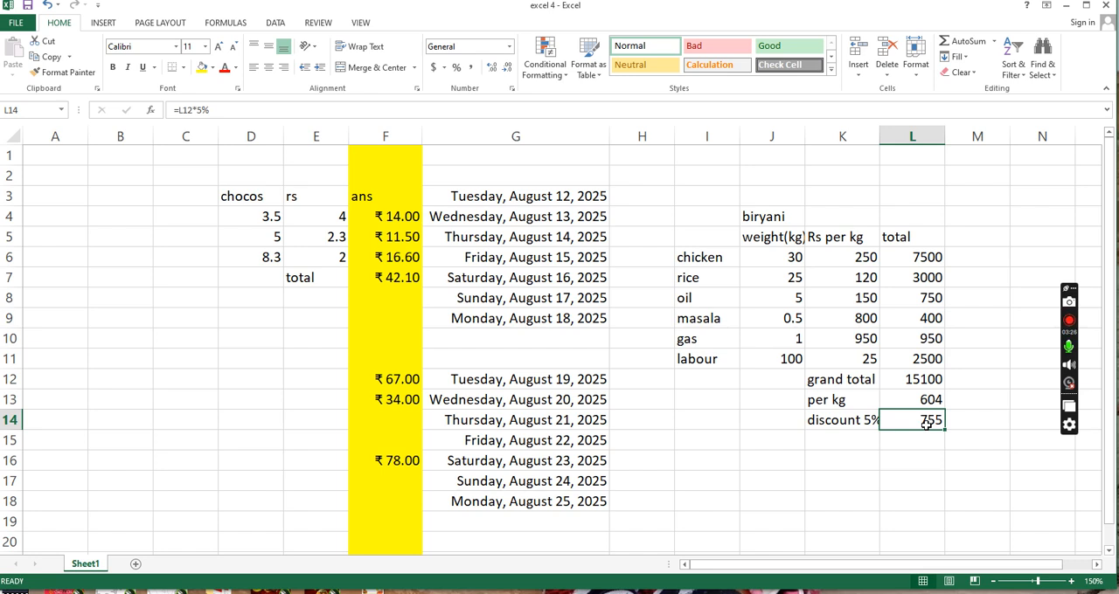
- Enter the label "net total" in cell K15, below the discount label
{"action": "left_click", "coordinate": [873, 448]}
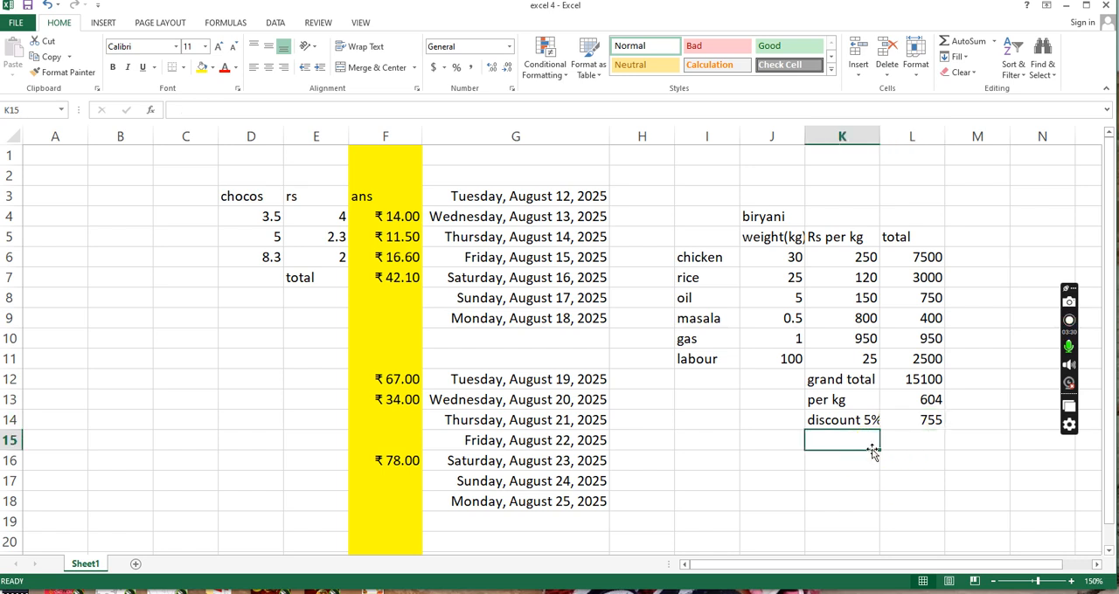
{"action": "type", "text": "n"}
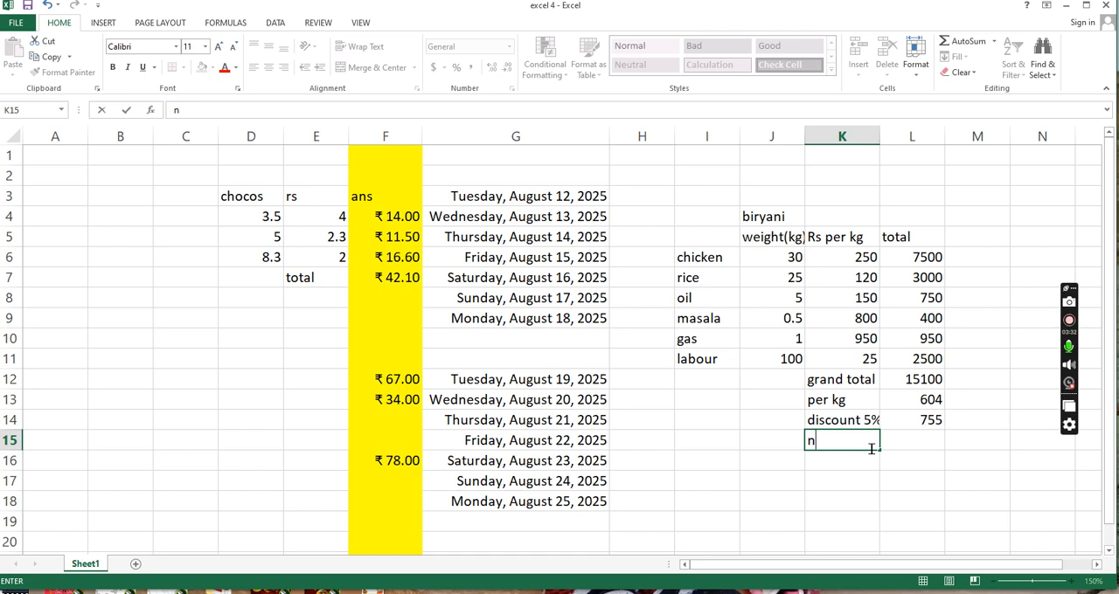
{"action": "type", "text": "et totao"}
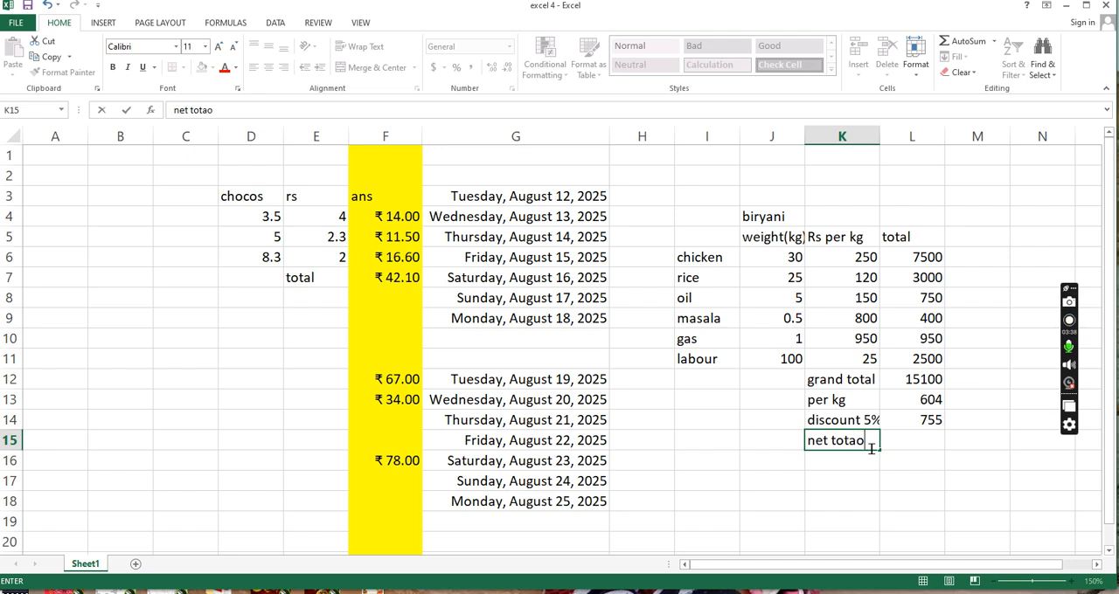
{"action": "key", "text": "BackSpace"}
{"action": "type", "text": "l"}
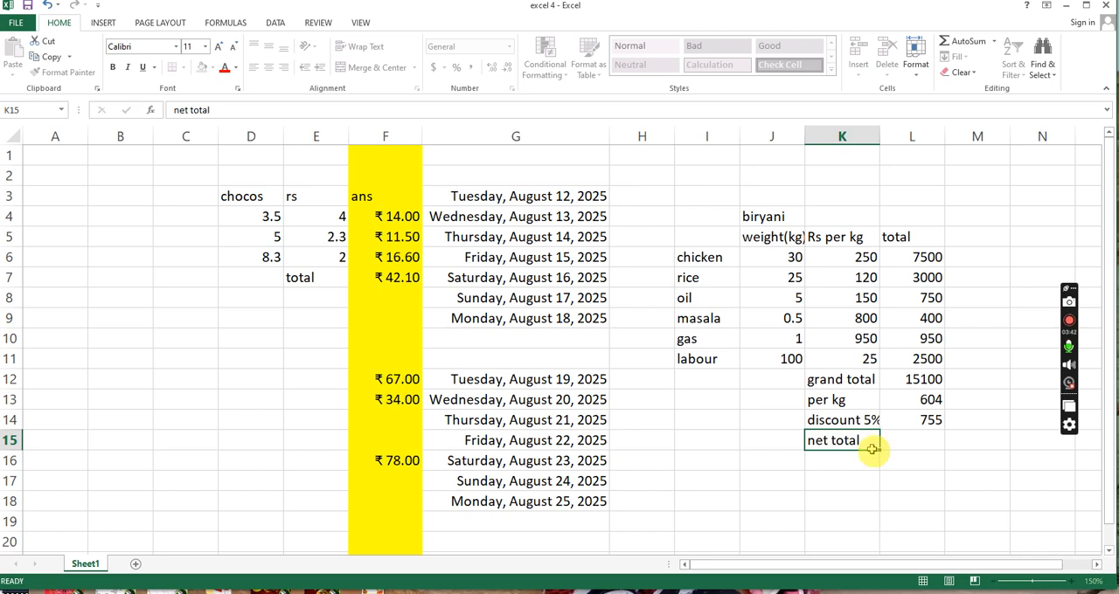
- Calculate the net total in cell L15 by subtracting the discount from the grand total with =L12-L14
{"action": "key", "text": "Tab"}
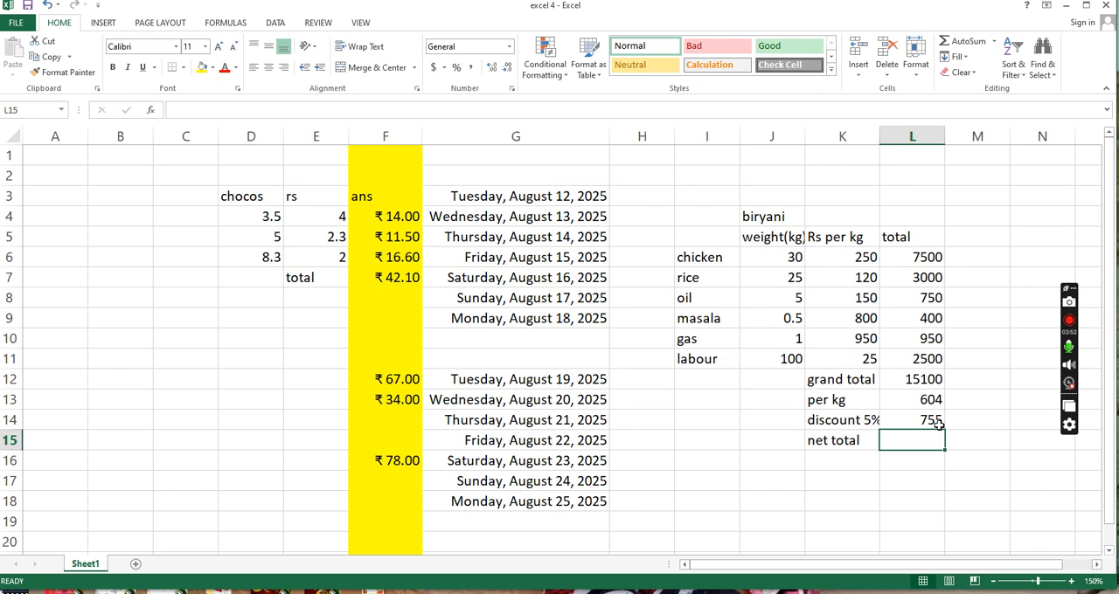
{"action": "type", "text": "="}
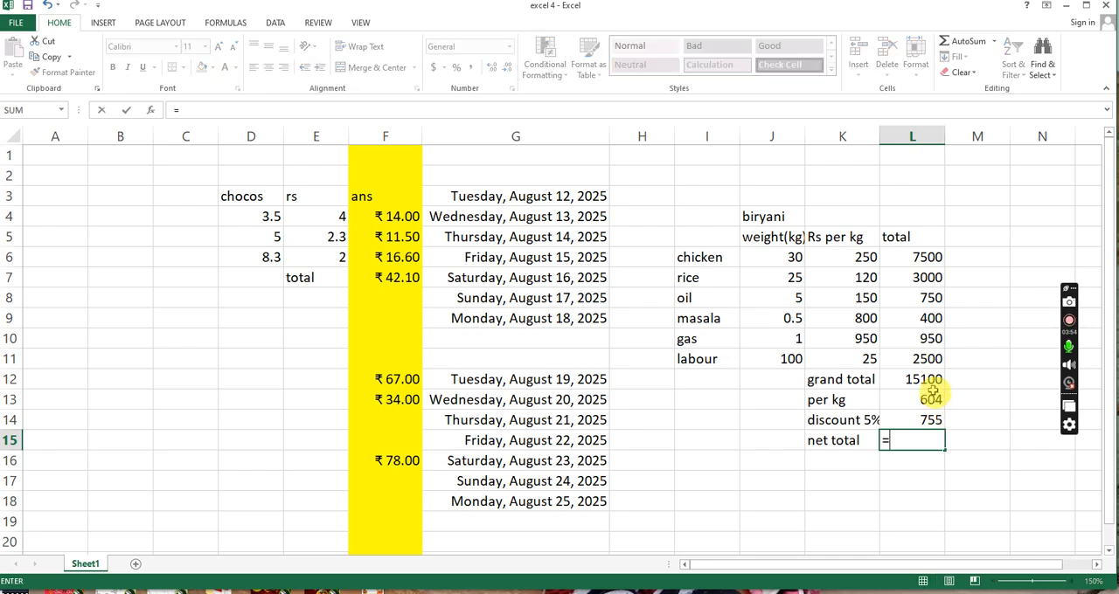
{"action": "left_click", "coordinate": [931, 383]}
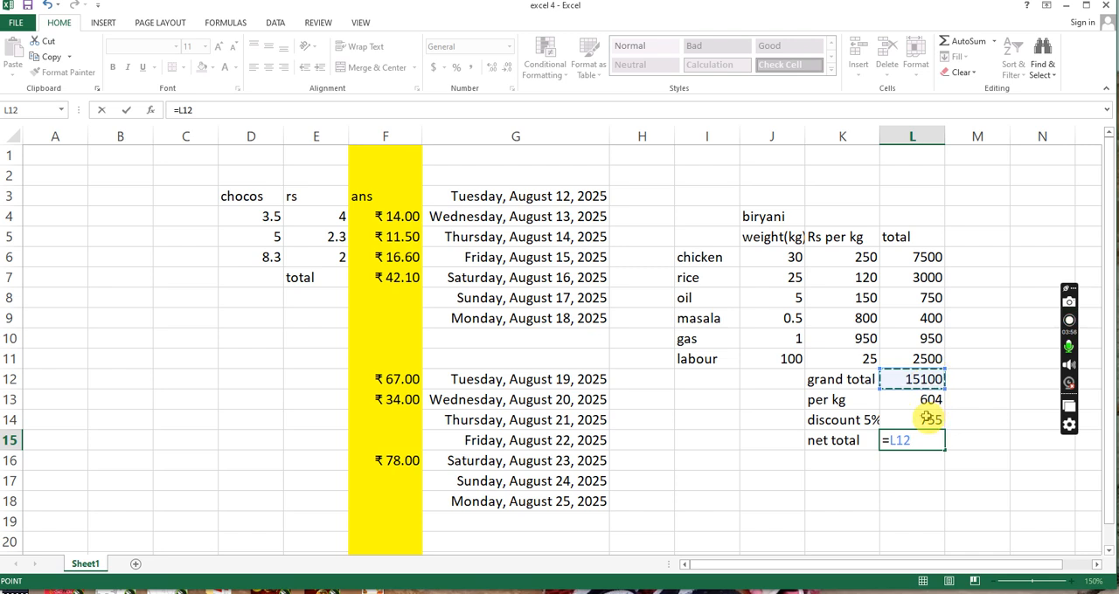
{"action": "type", "text": "-"}
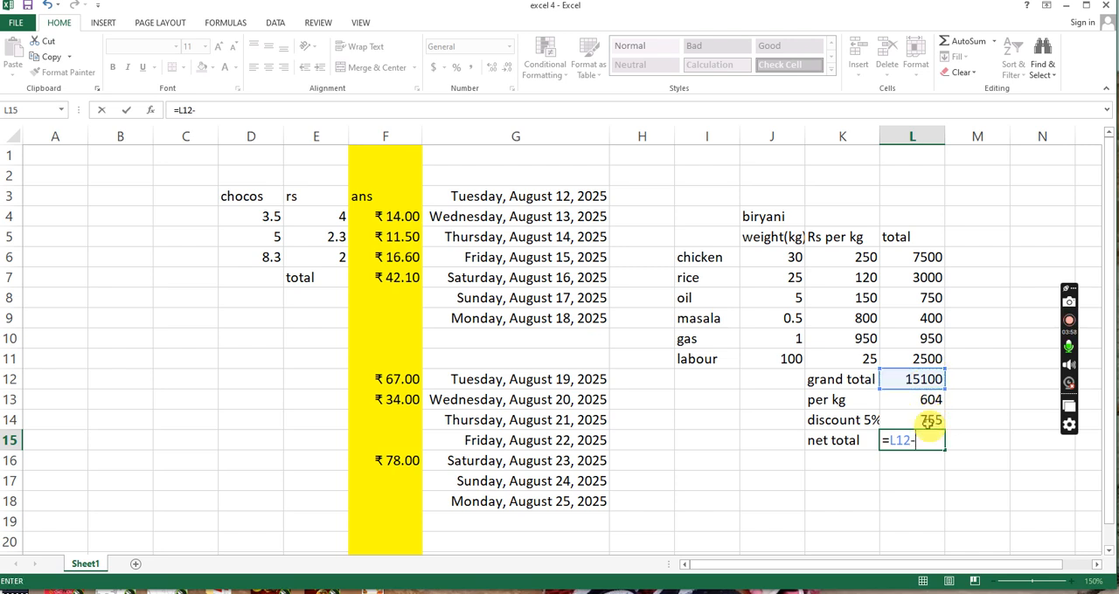
{"action": "left_click", "coordinate": [929, 420]}
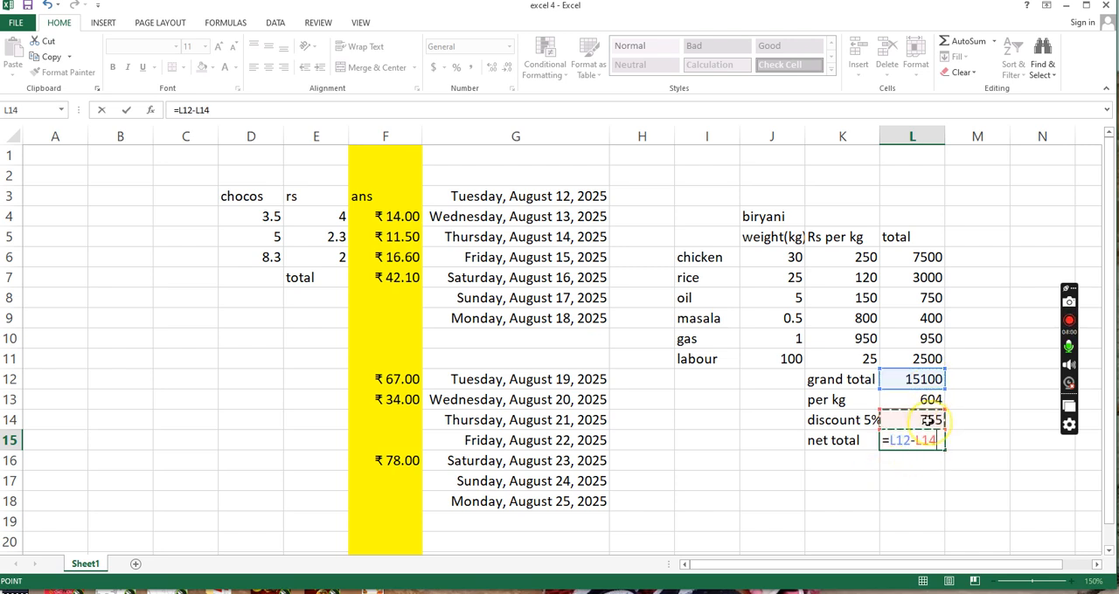
{"action": "key", "text": "Return"}
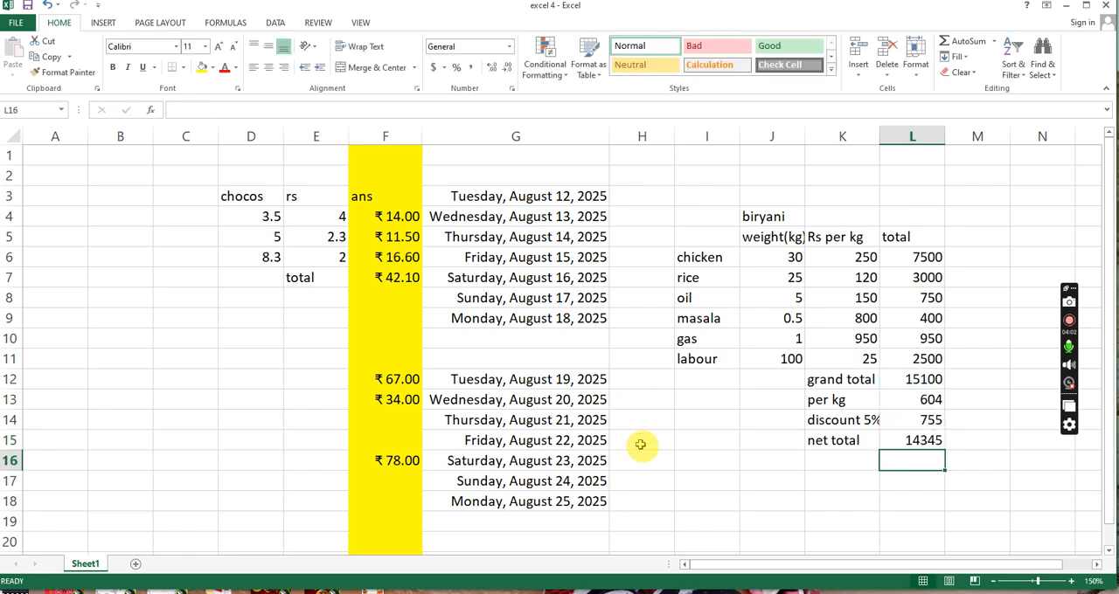
- Highlight the net total row, cells J15 to L15, with a yellow fill
{"action": "left_click_drag", "start_coordinate": [767, 435], "coordinate": [929, 443]}
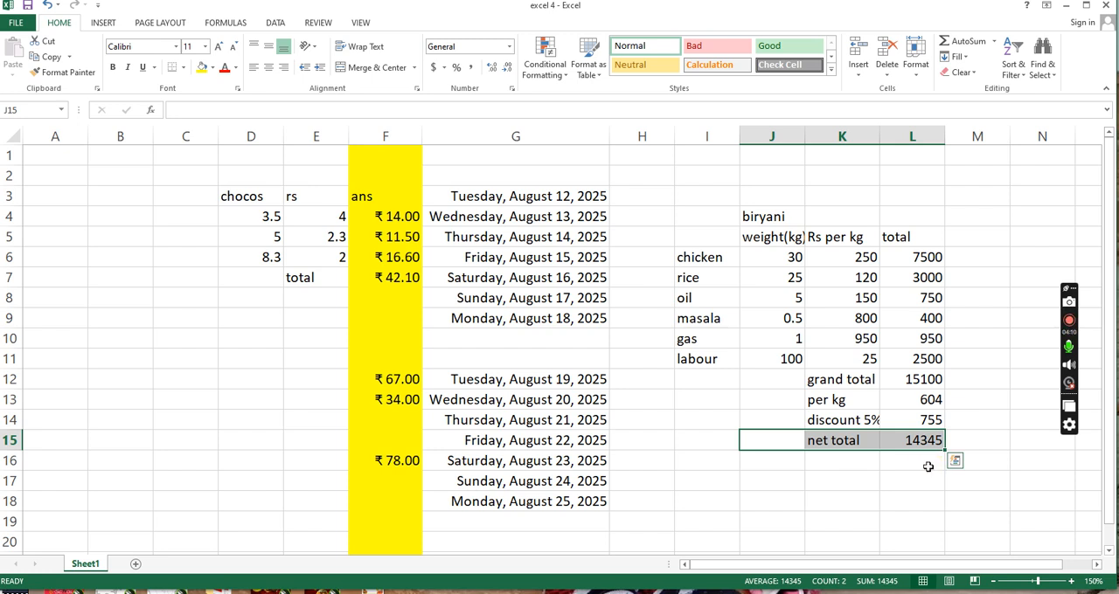
{"action": "left_click", "coordinate": [201, 69]}
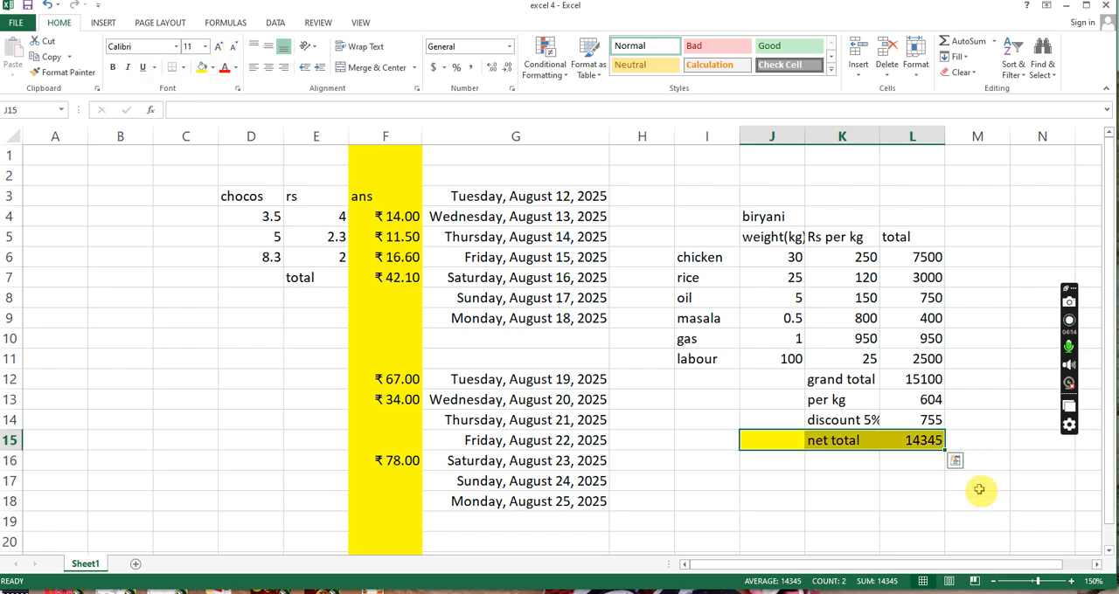
{"action": "left_click", "coordinate": [950, 492]}
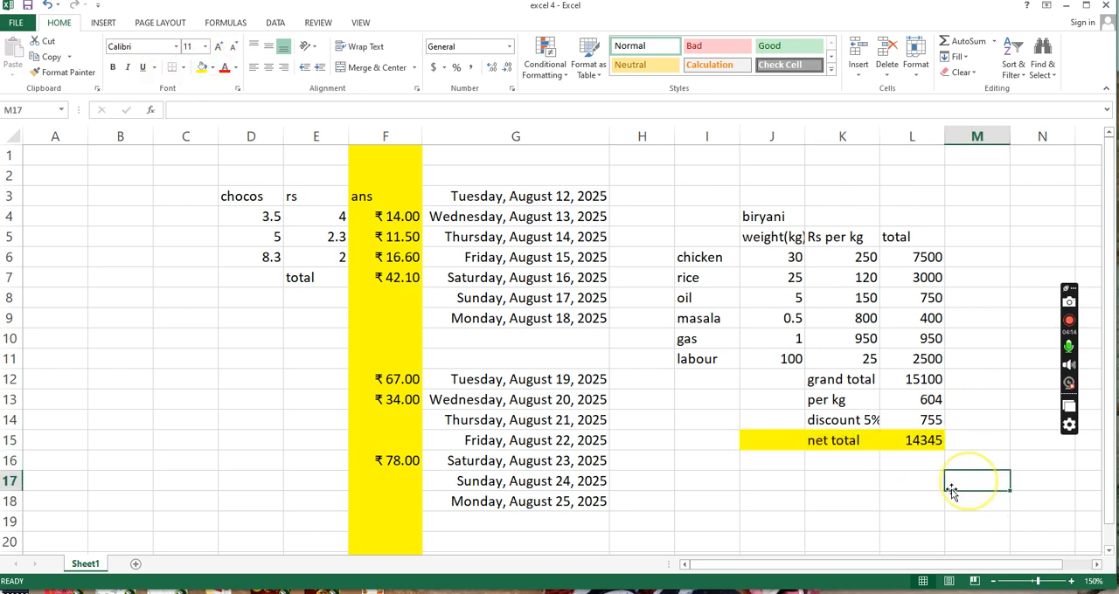
{"action": "left_click", "coordinate": [921, 443]}
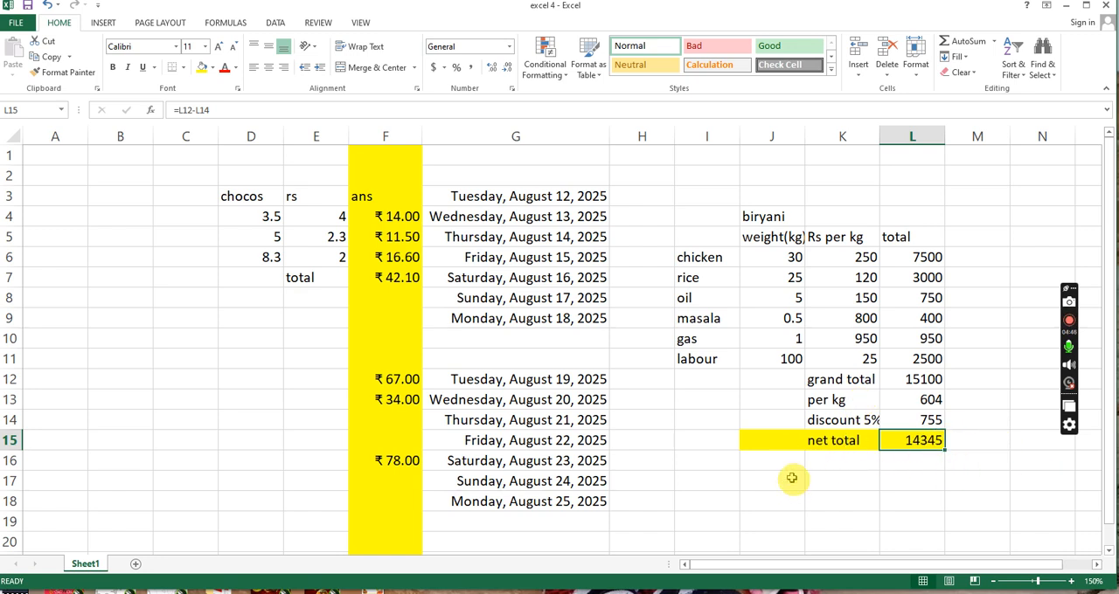
- Enter the label "dc 2%" in cell K16, below the net total label
{"action": "left_click", "coordinate": [854, 461]}
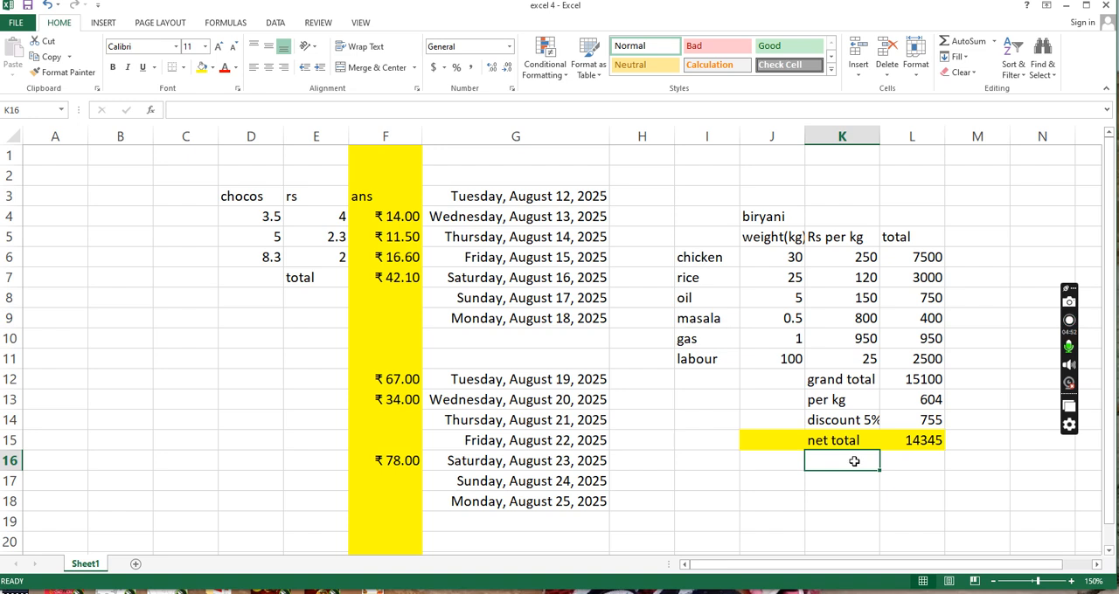
{"action": "type", "text": "dv"}
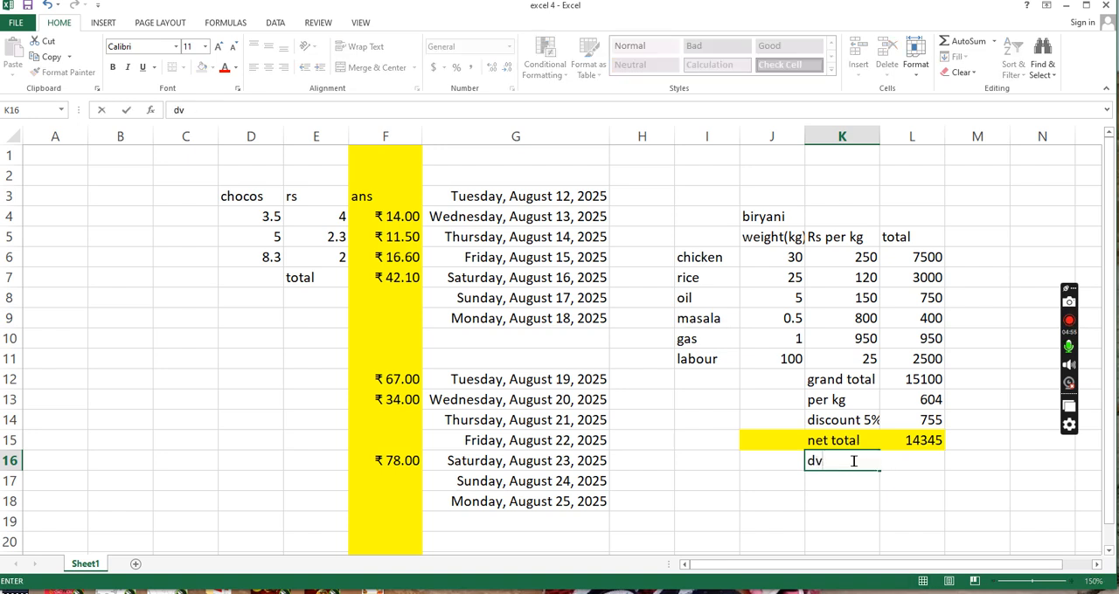
{"action": "key", "text": "BackSpace"}
{"action": "type", "text": "c"}
{"action": "key", "text": "Tab"}
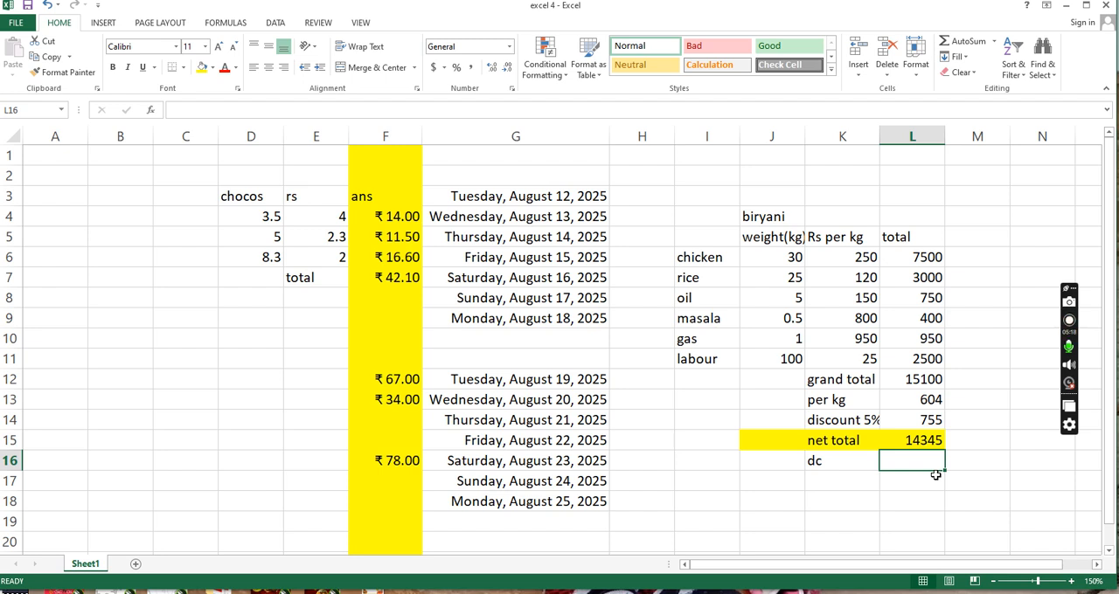
{"action": "key", "text": "Left"}
{"action": "double_click", "coordinate": [832, 464]}
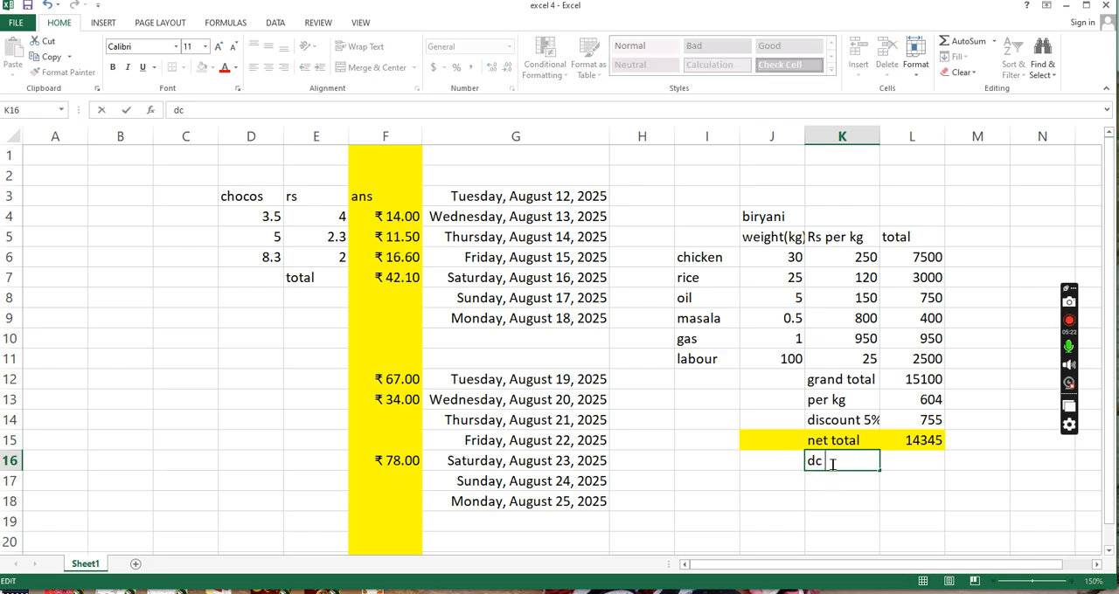
{"action": "type", "text": "3%"}
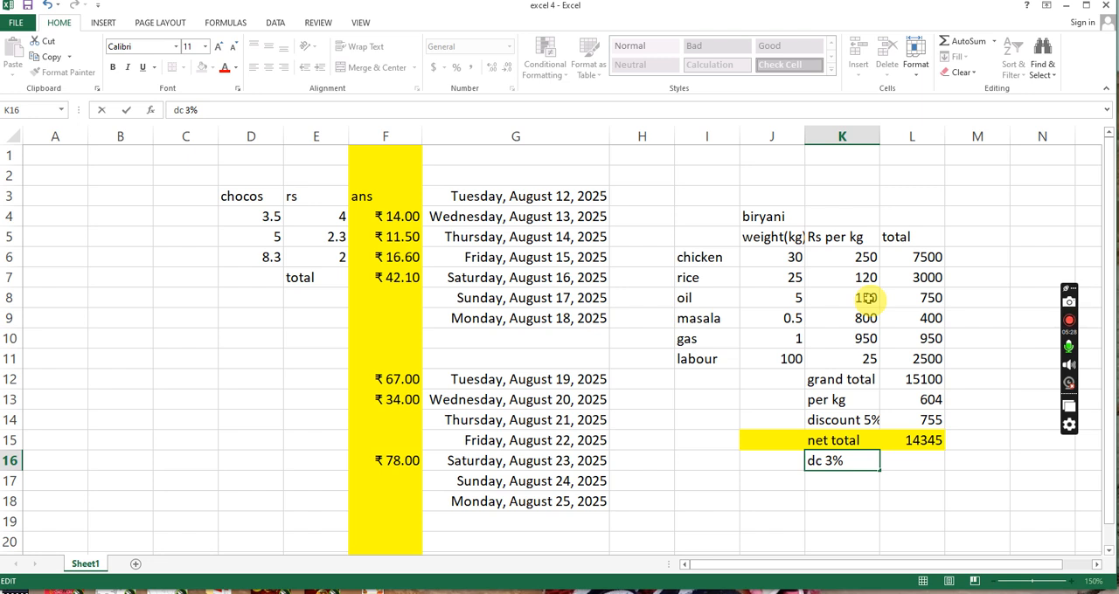
{"action": "key", "text": "Left"}
{"action": "key", "text": "BackSpace"}
{"action": "type", "text": "2"}
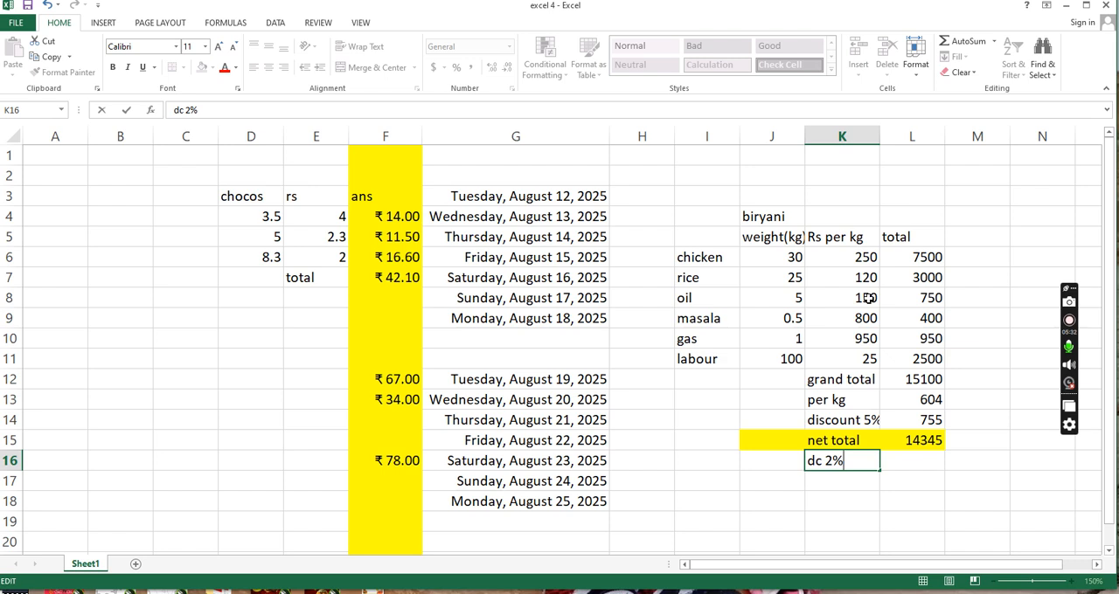
{"action": "left_click", "coordinate": [920, 460]}
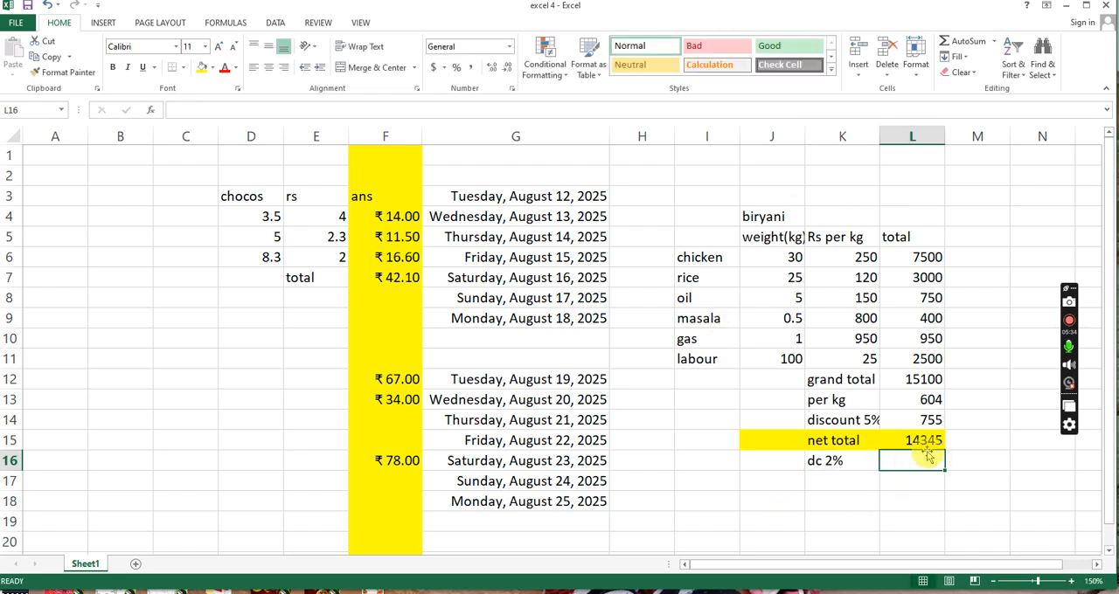
{"action": "left_click", "coordinate": [923, 443]}
{"action": "left_click", "coordinate": [922, 458]}
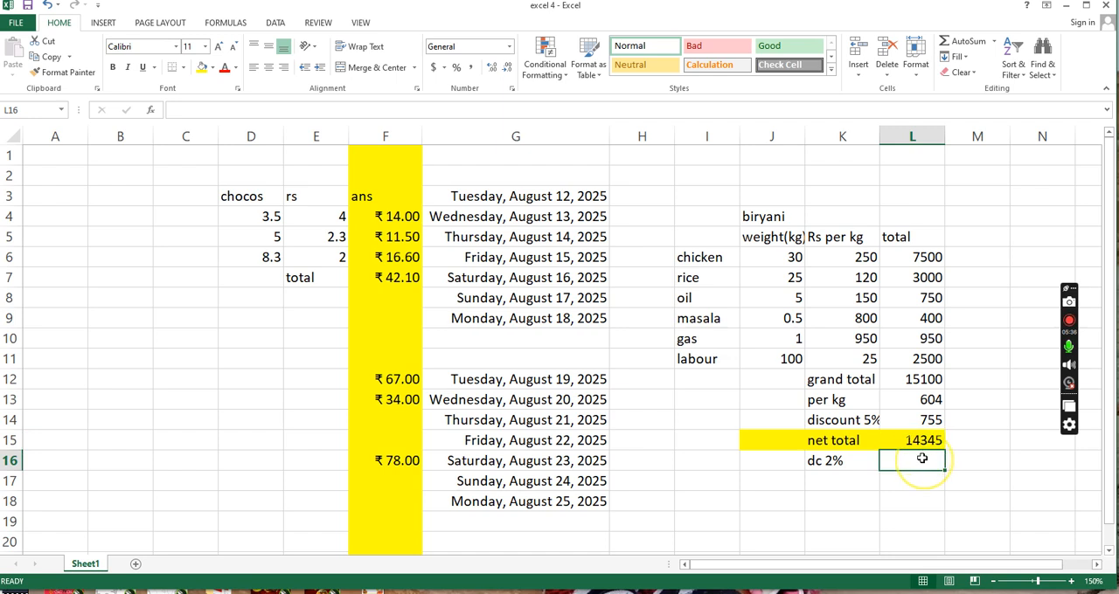
{"action": "left_click", "coordinate": [937, 441]}
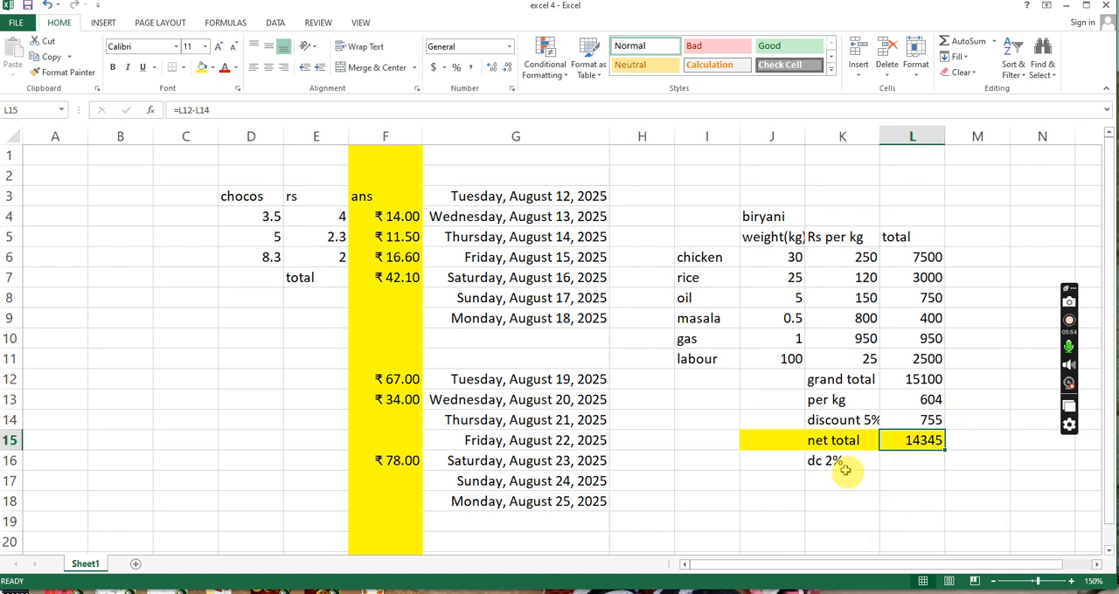
- Calculate the dc charge in cell L16 as 2% of the net total with =L15*2%
{"action": "left_click", "coordinate": [908, 464]}
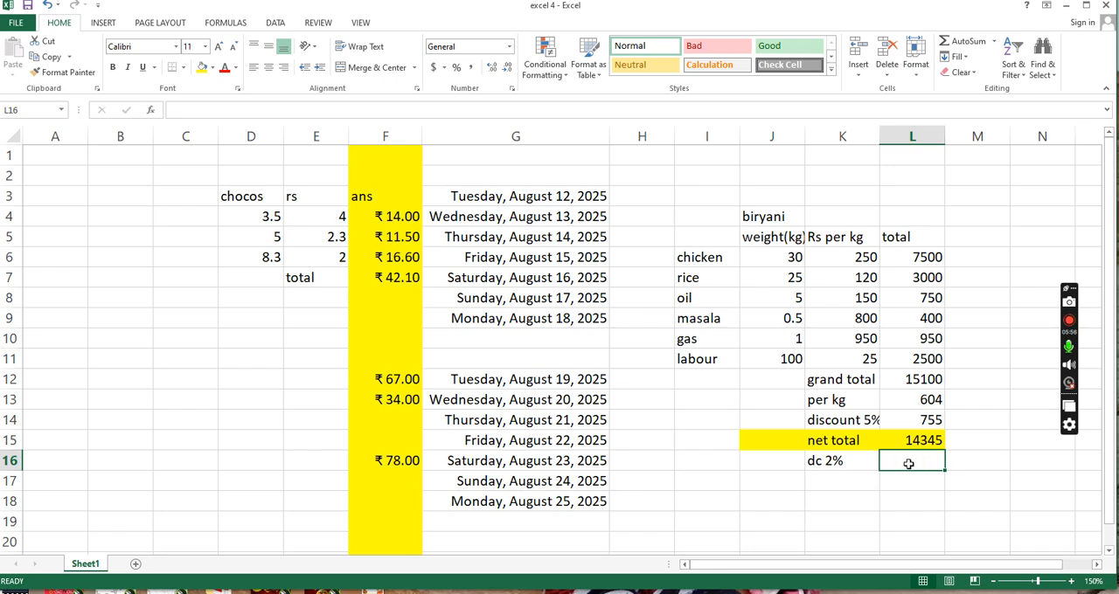
{"action": "type", "text": "="}
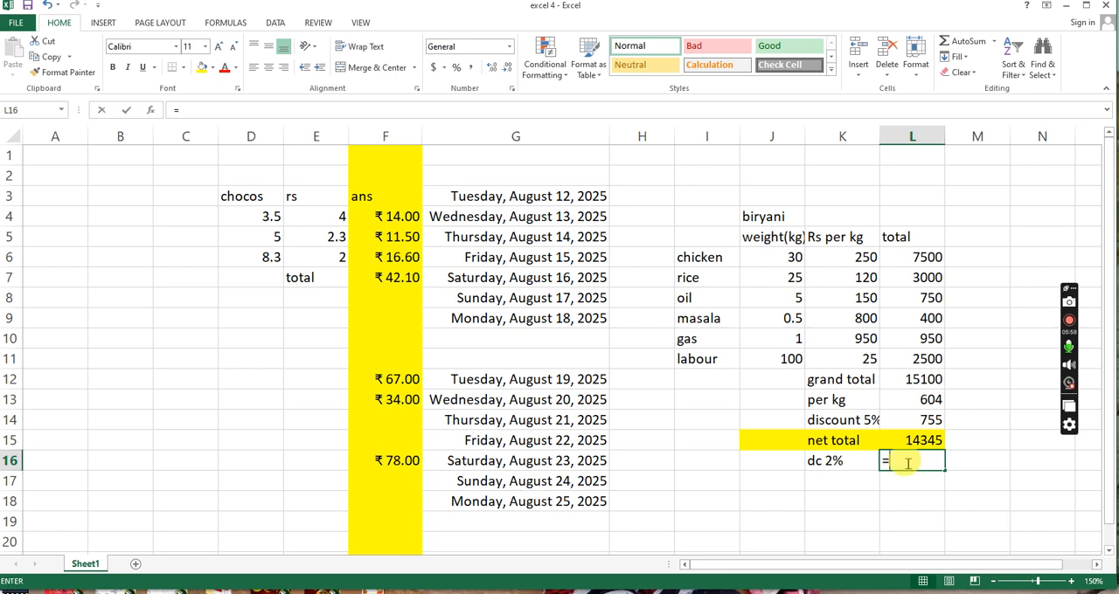
{"action": "left_click", "coordinate": [926, 438]}
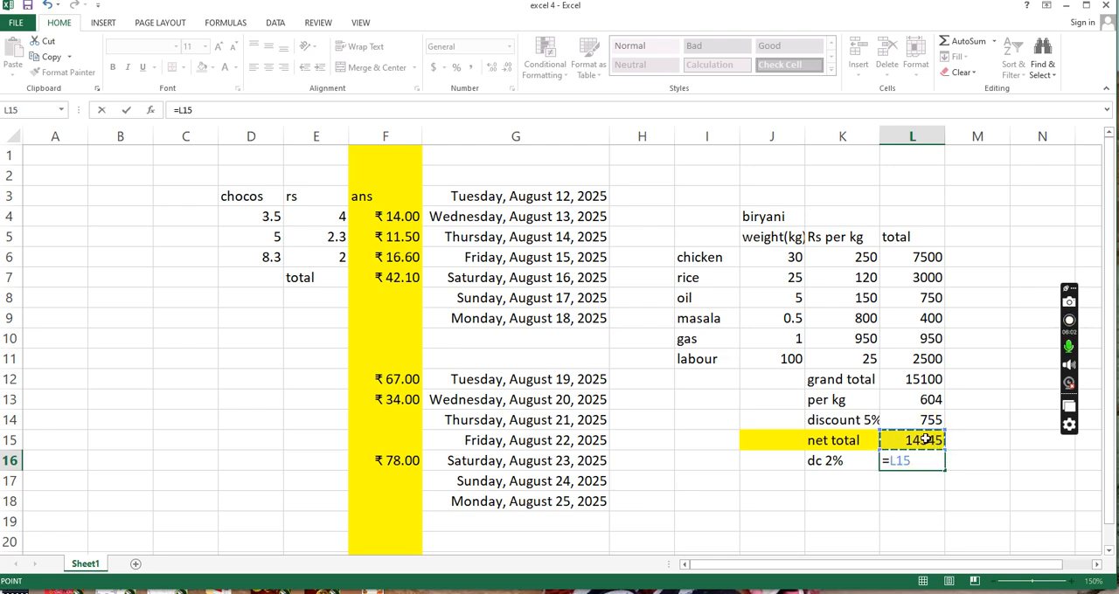
{"action": "type", "text": "*2%"}
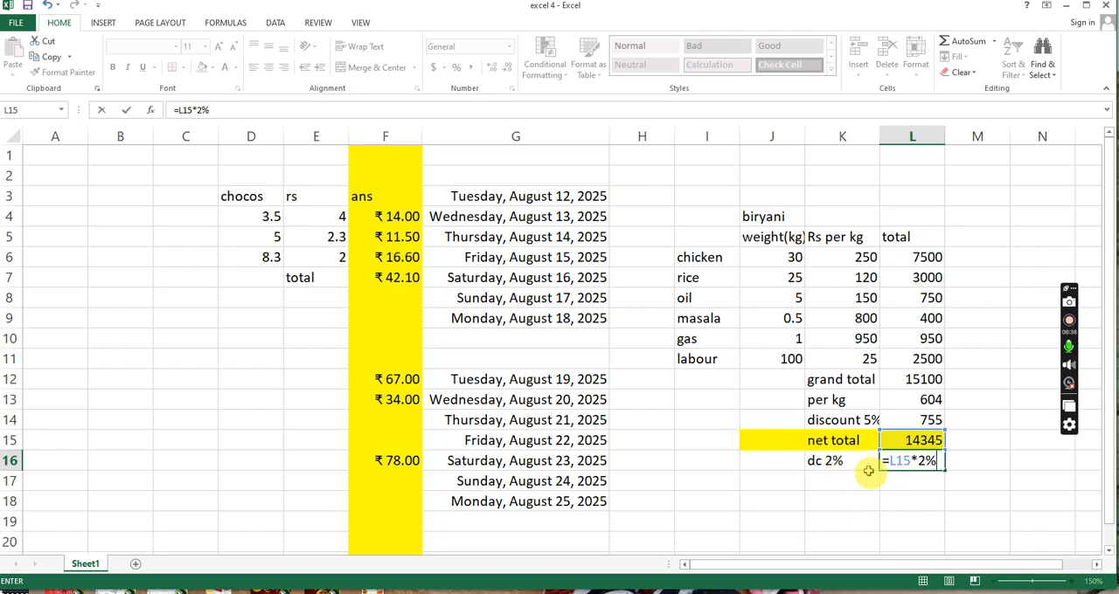
{"action": "key", "text": "Return"}
- Split the dc label so that K16 holds only 2% and J16 holds the label "DC"
{"action": "double_click", "coordinate": [821, 463]}
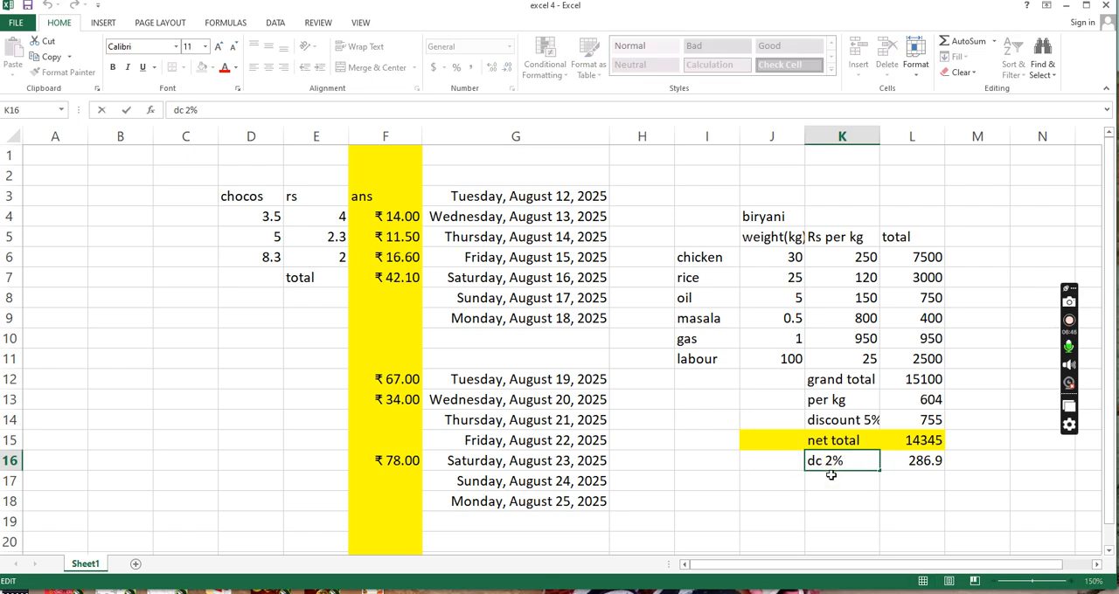
{"action": "key", "text": "BackSpace"}
{"action": "key", "text": "BackSpace"}
{"action": "left_click", "coordinate": [785, 464]}
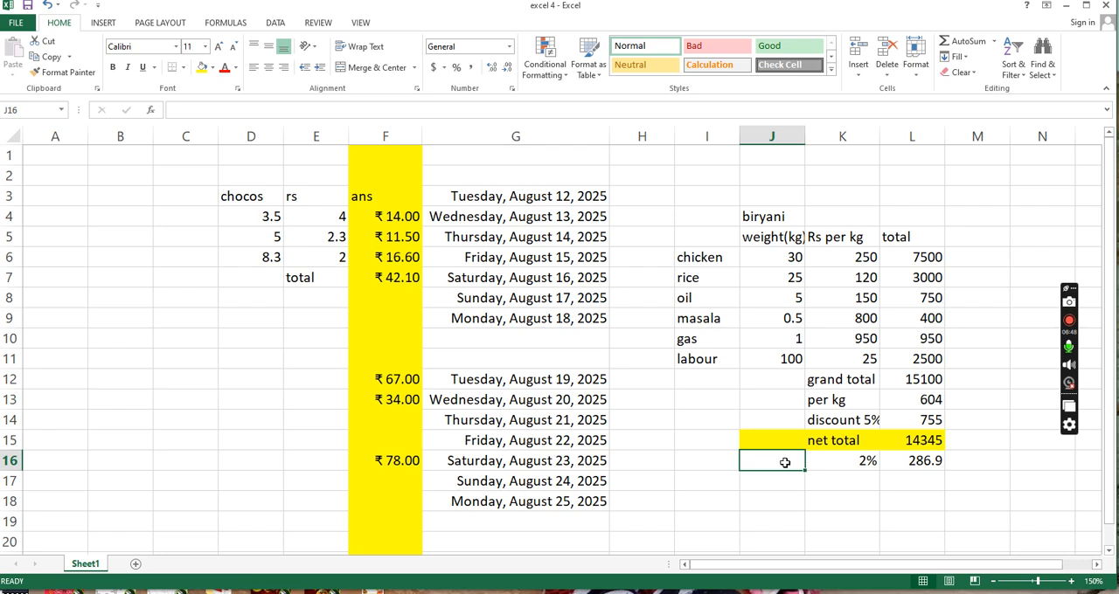
{"action": "type", "text": "DC"}
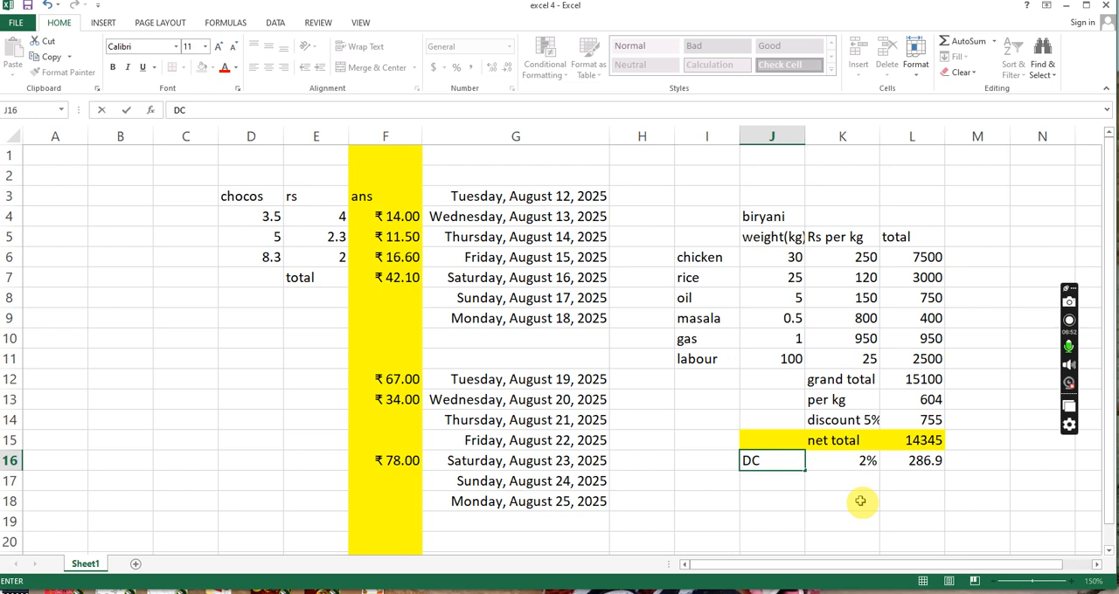
- Change the DC formula in L16 to reference the rate cell, =L15*K16
{"action": "left_click", "coordinate": [922, 463]}
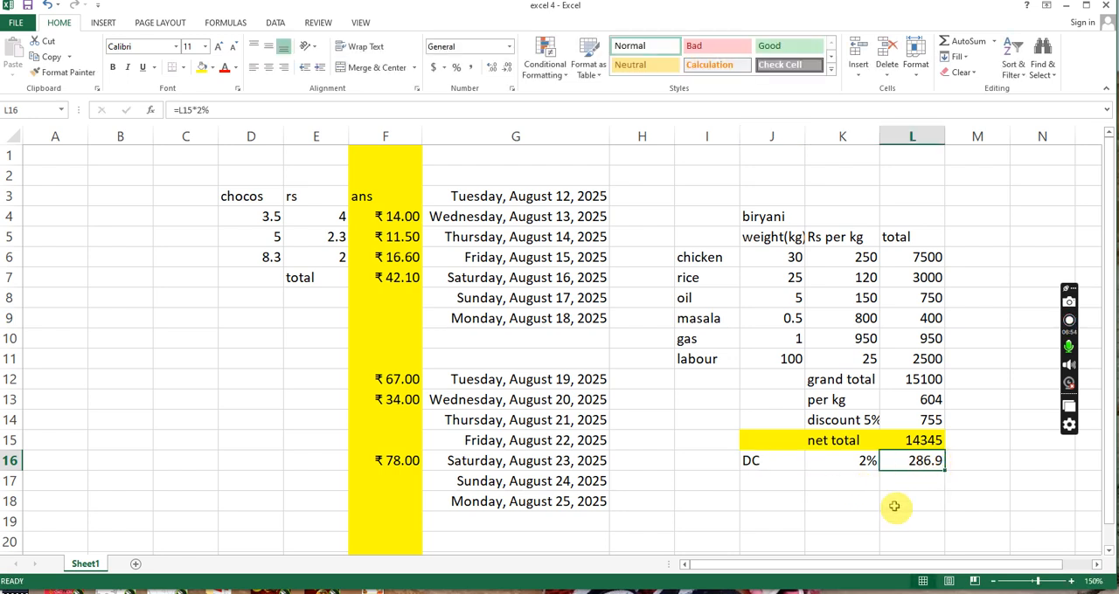
{"action": "left_click", "coordinate": [212, 110]}
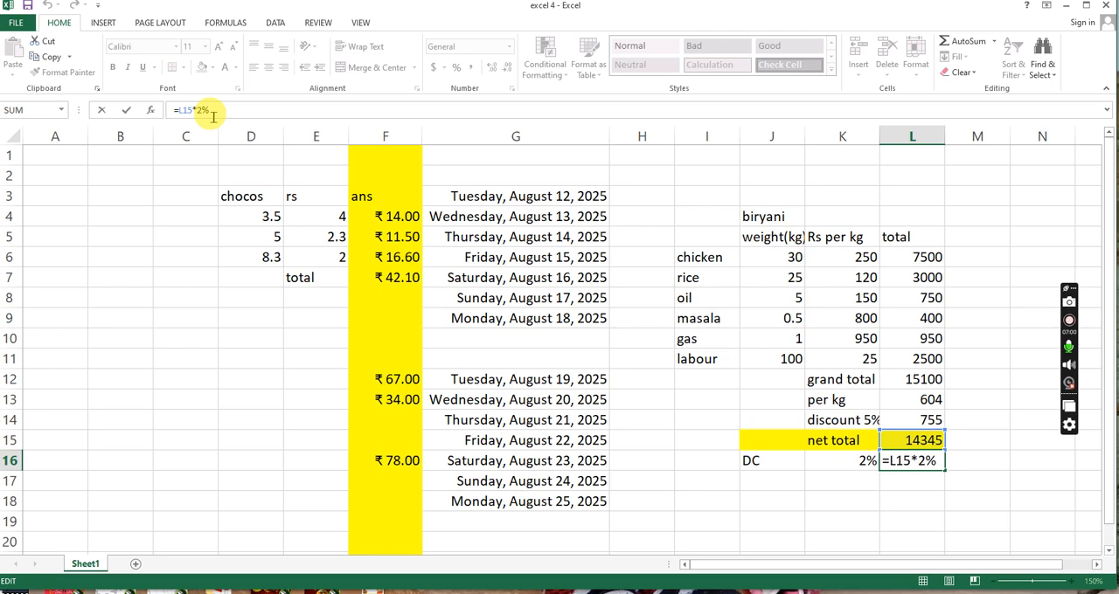
{"action": "key", "text": "BackSpace"}
{"action": "key", "text": "BackSpace"}
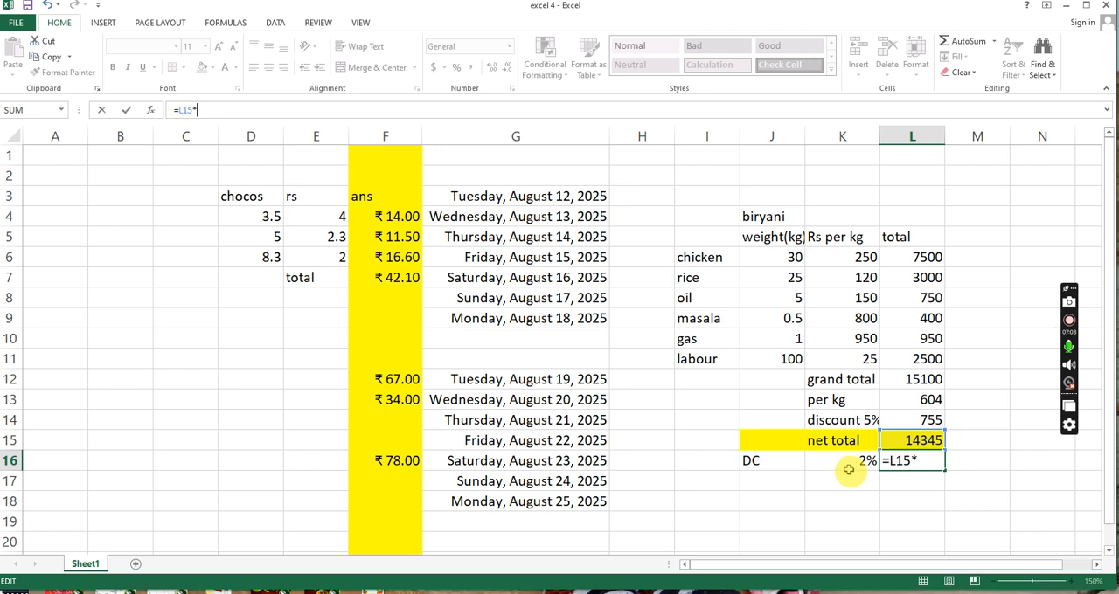
{"action": "left_click", "coordinate": [849, 470]}
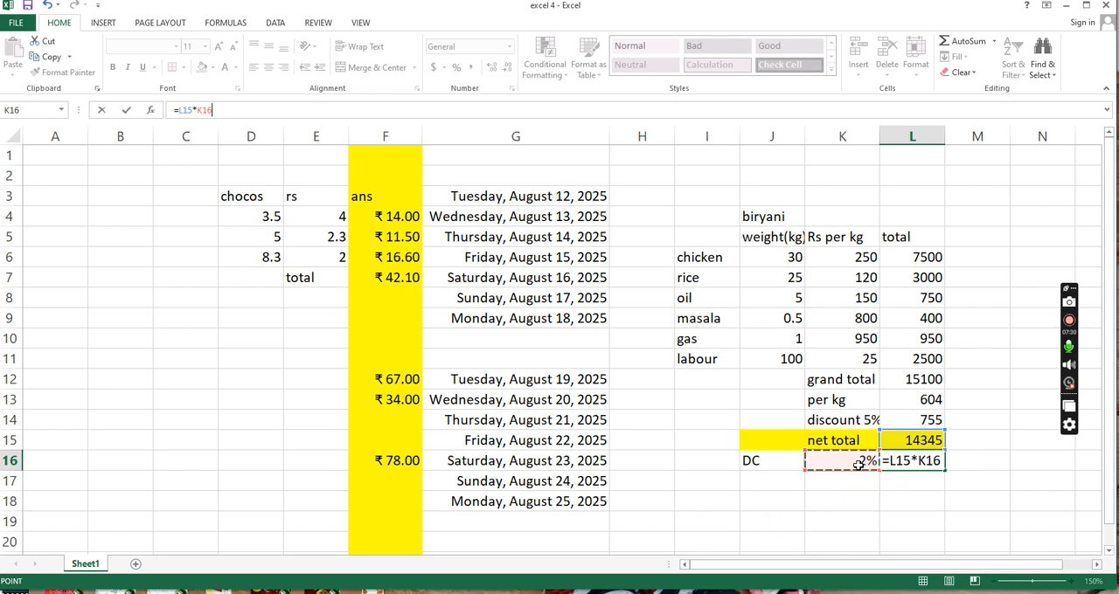
{"action": "key", "text": "Return"}
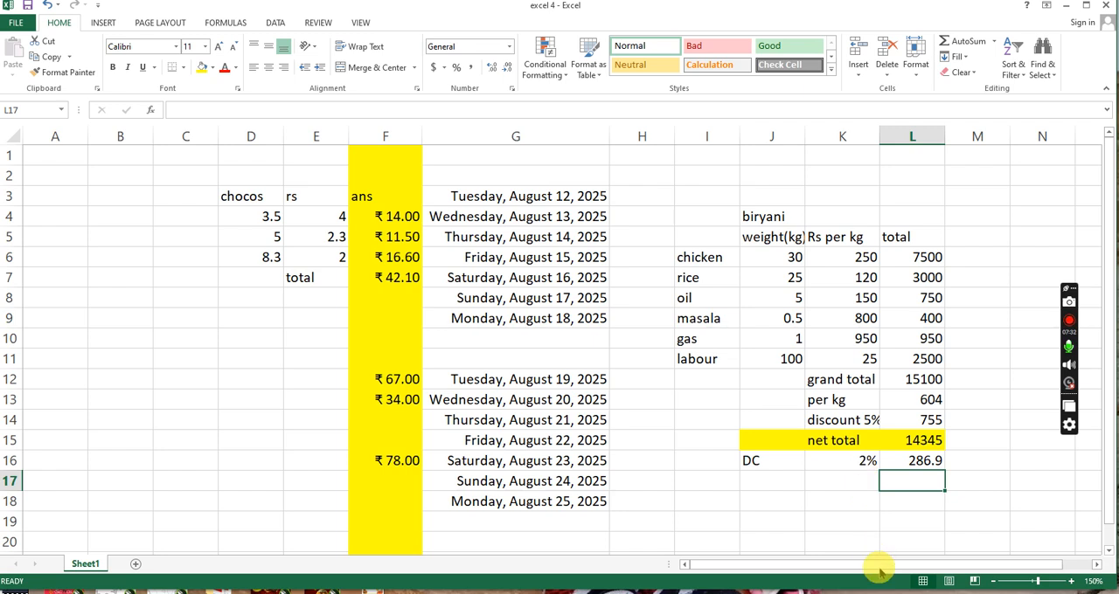
- Rewrite the DC formula in L16 with the rate typed directly, as =L15*2%
{"action": "left_click", "coordinate": [915, 466]}
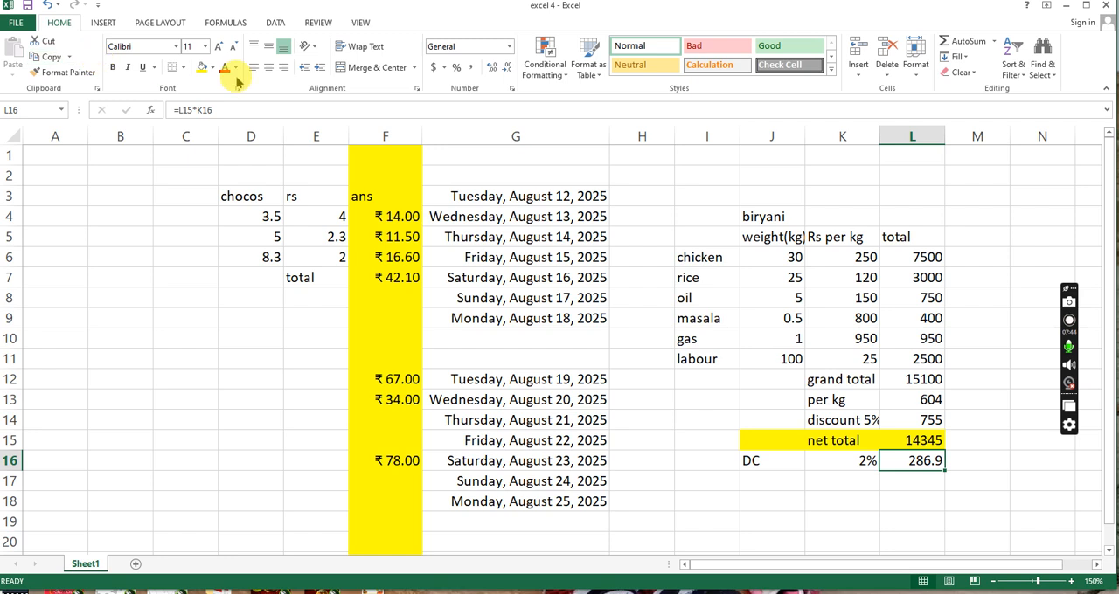
{"action": "left_click", "coordinate": [218, 109]}
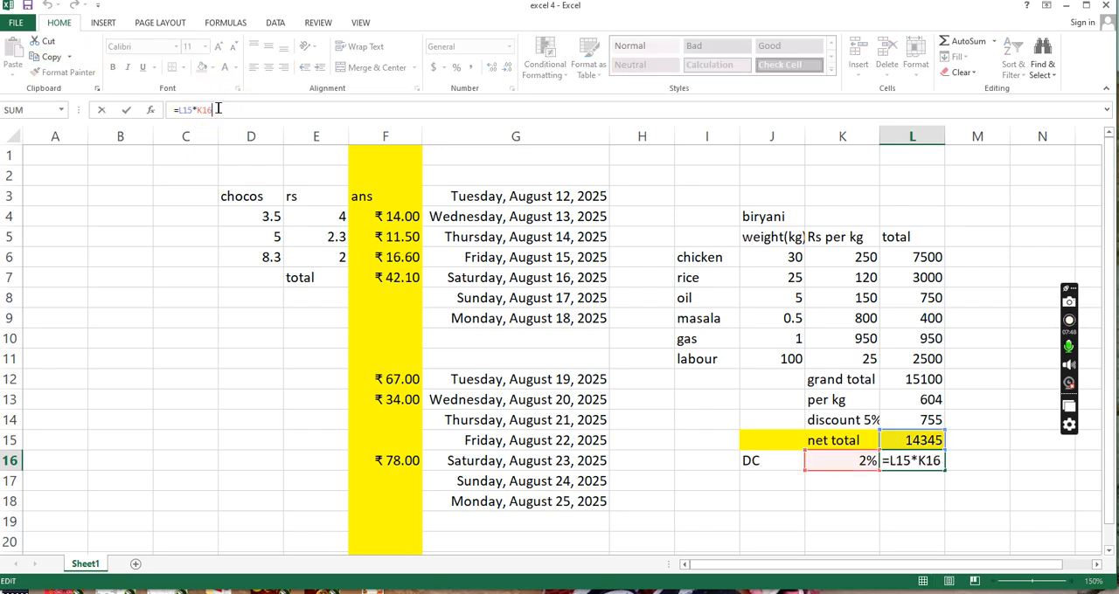
{"action": "key", "text": "BackSpace"}
{"action": "key", "text": "BackSpace"}
{"action": "key", "text": "BackSpace"}
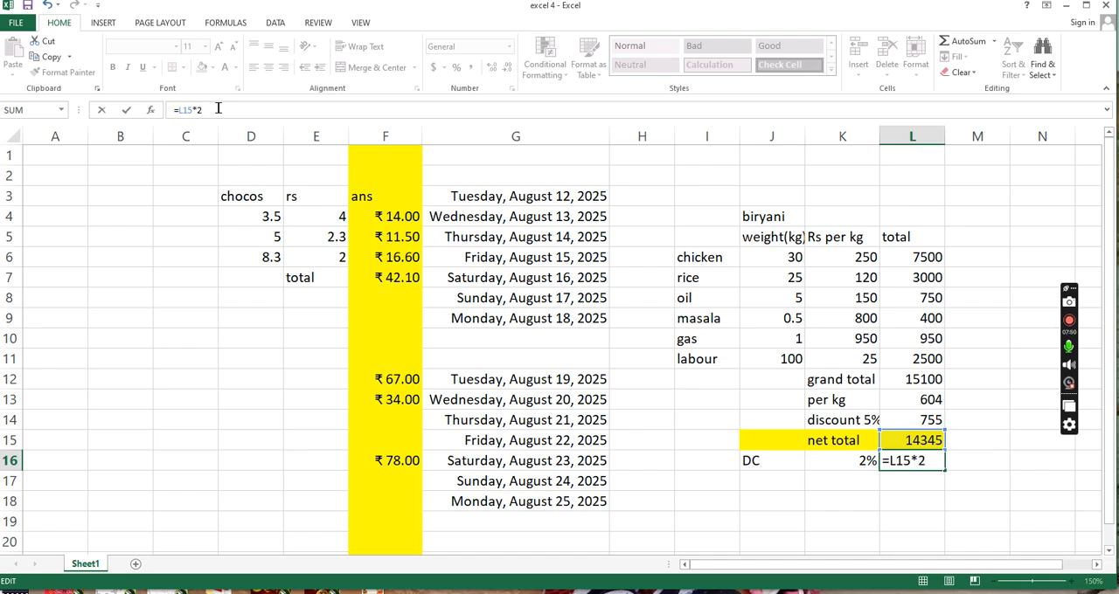
{"action": "key", "text": "Return"}
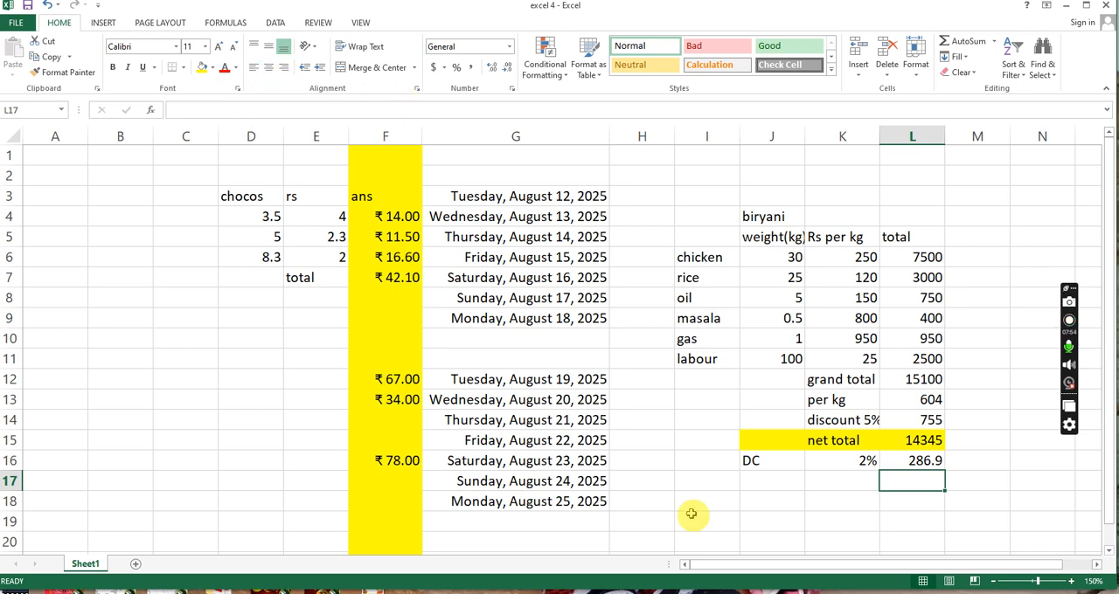
- Replace the fixed percentage in the L16 formula with the rate cell, giving =L15*K16
{"action": "left_click", "coordinate": [918, 460]}
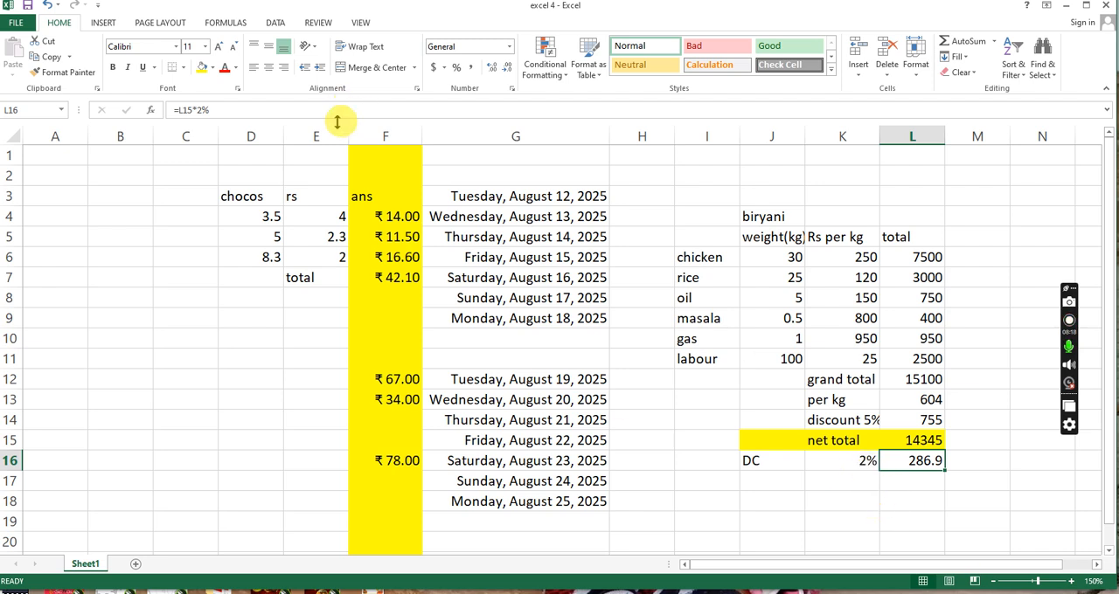
{"action": "left_click", "coordinate": [235, 108]}
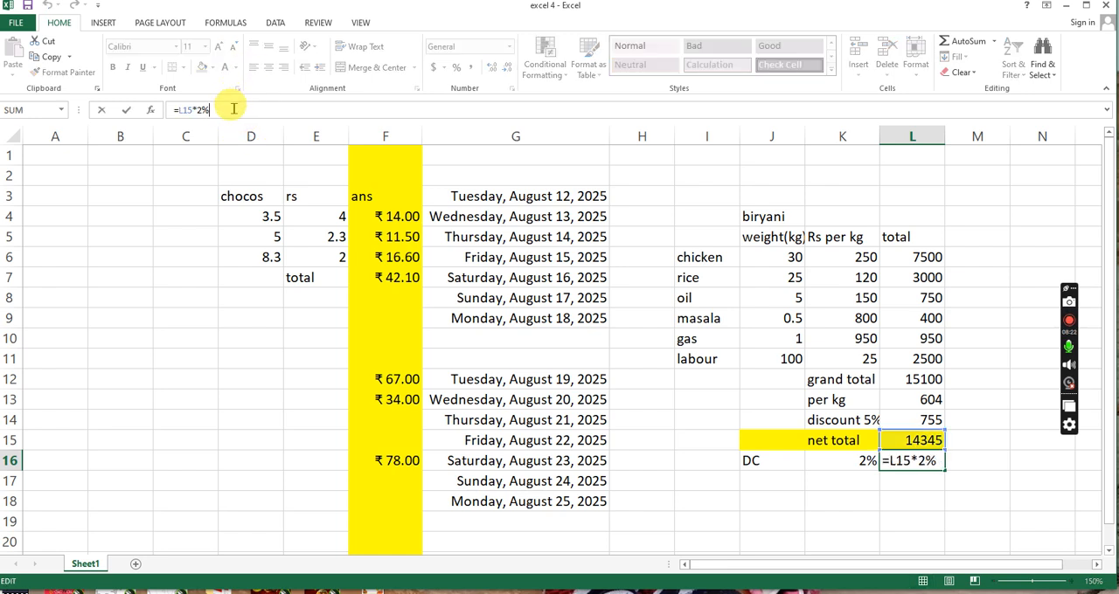
{"action": "key", "text": "BackSpace"}
{"action": "key", "text": "BackSpace"}
{"action": "key", "text": "BackSpace"}
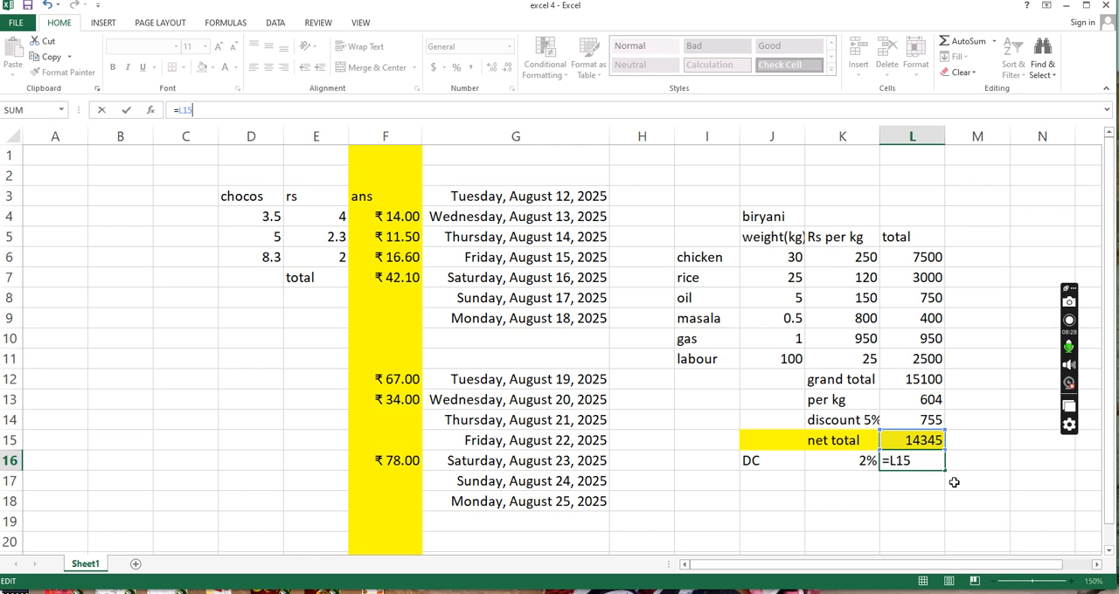
{"action": "left_click", "coordinate": [855, 467]}
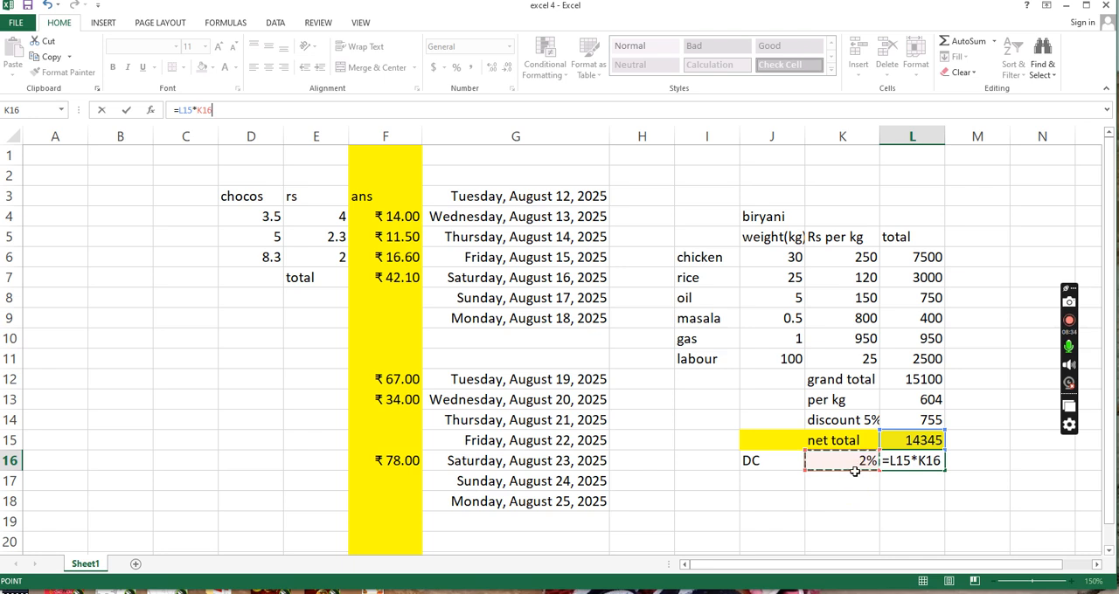
{"action": "key", "text": "Return"}
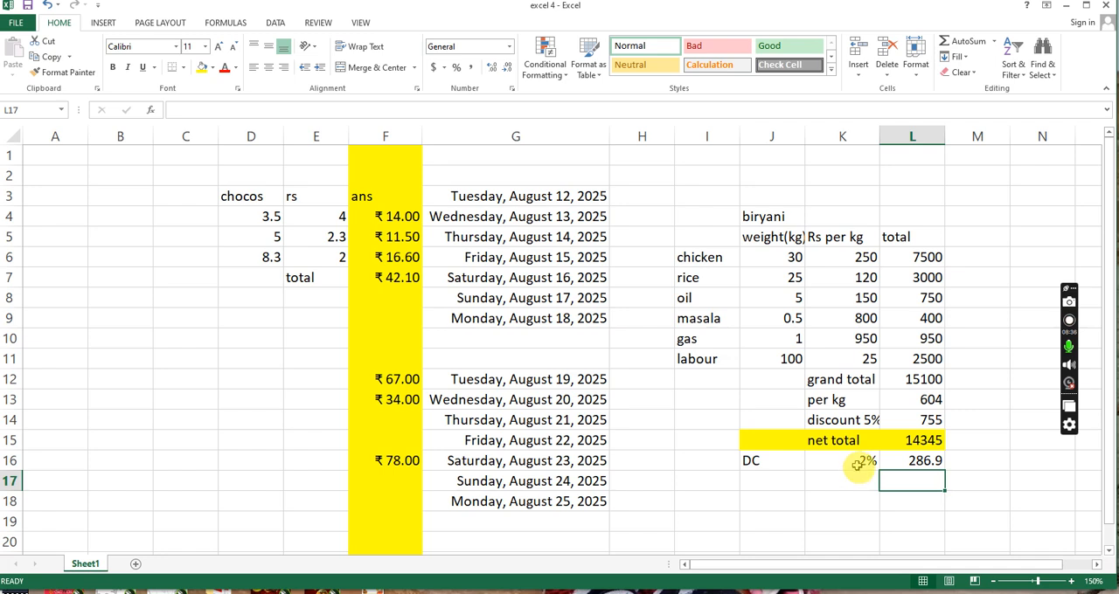
- Try a DC rate of 3% in cell K16 and check the linked formula in L16
{"action": "left_click", "coordinate": [853, 468]}
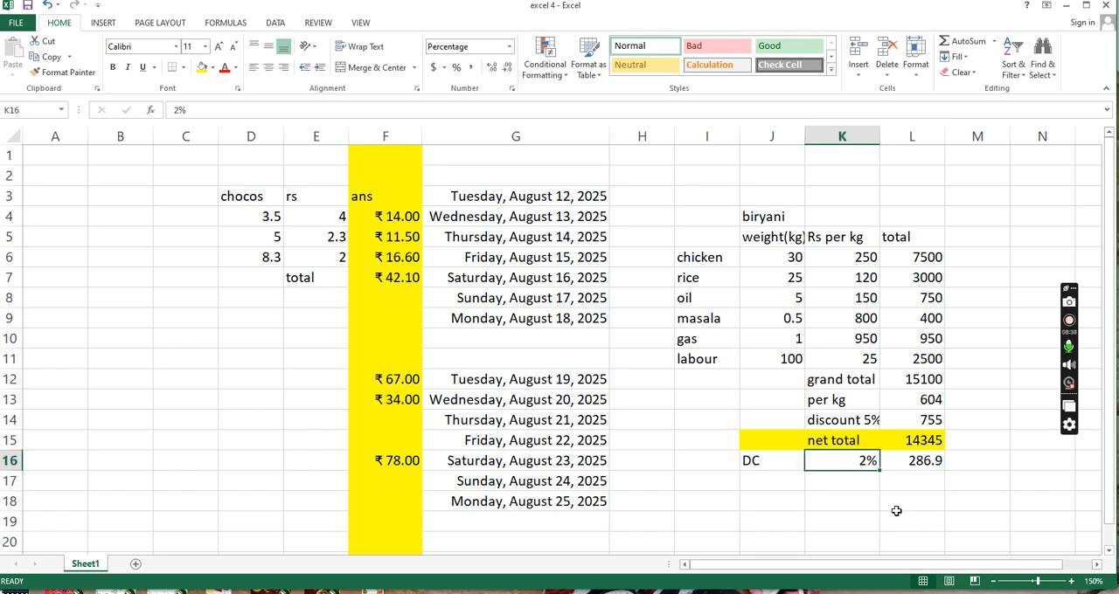
{"action": "type", "text": "3"}
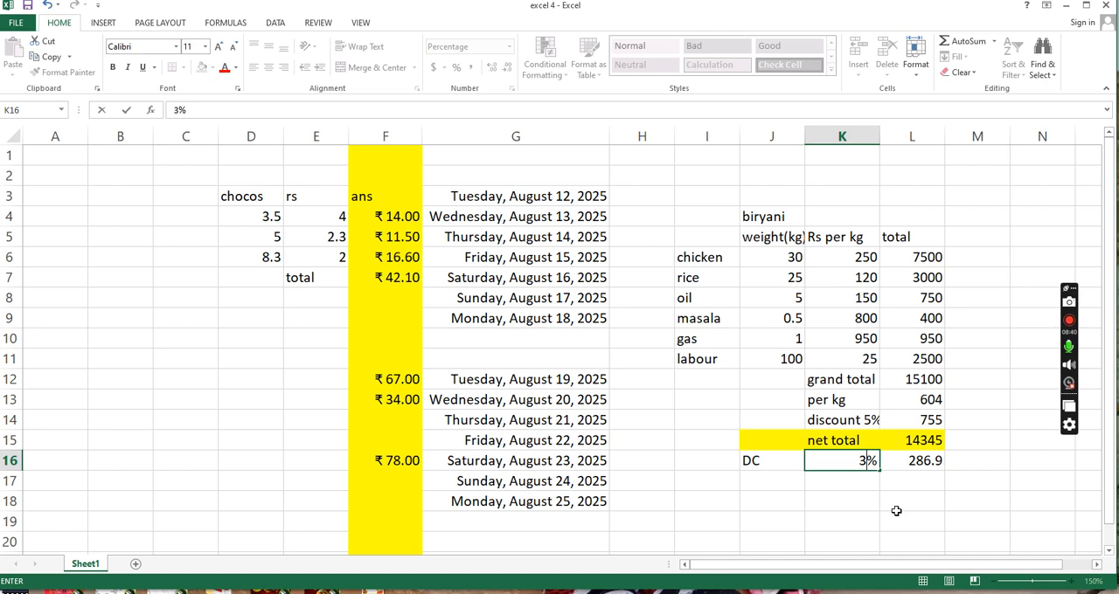
{"action": "key", "text": "Return"}
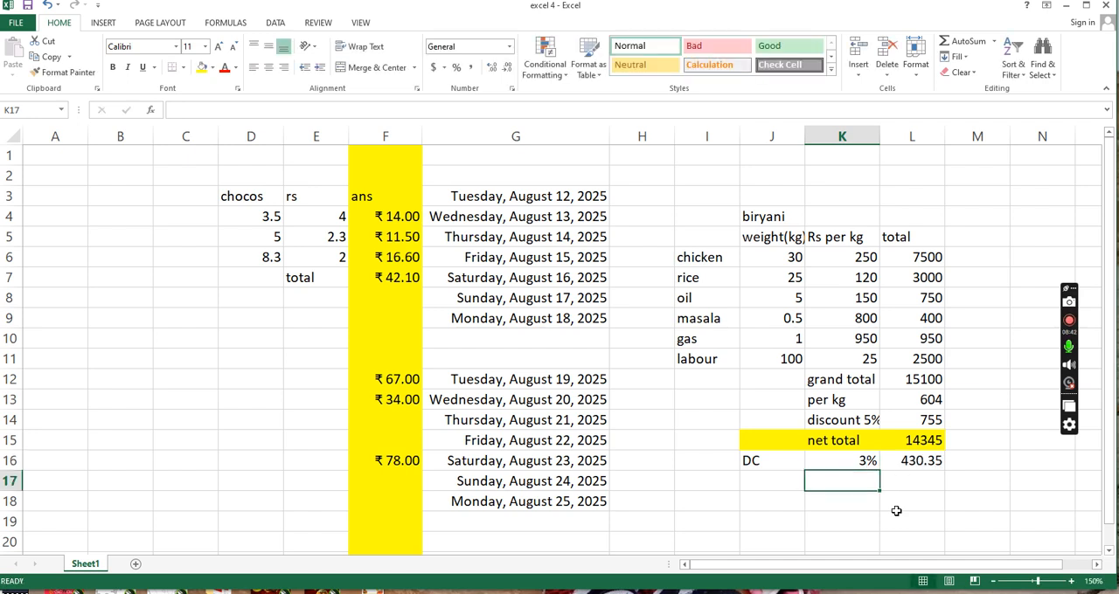
{"action": "key", "text": "Up"}
{"action": "key", "text": "Right"}
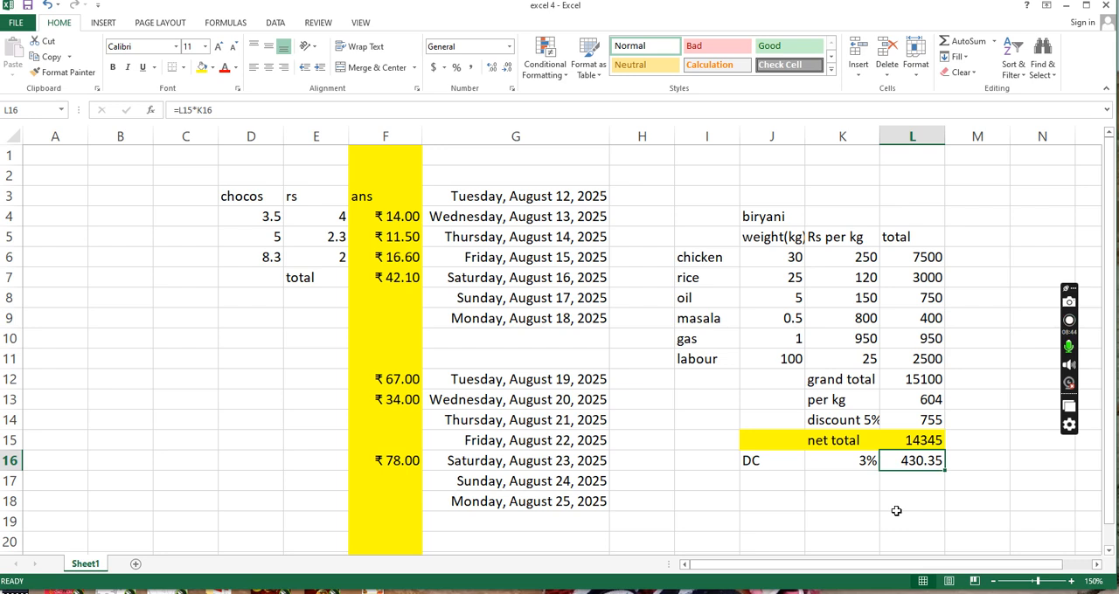
- Try DC rates of 4% and 5% in cell K16 to test the linked charge
{"action": "key", "text": "Left"}
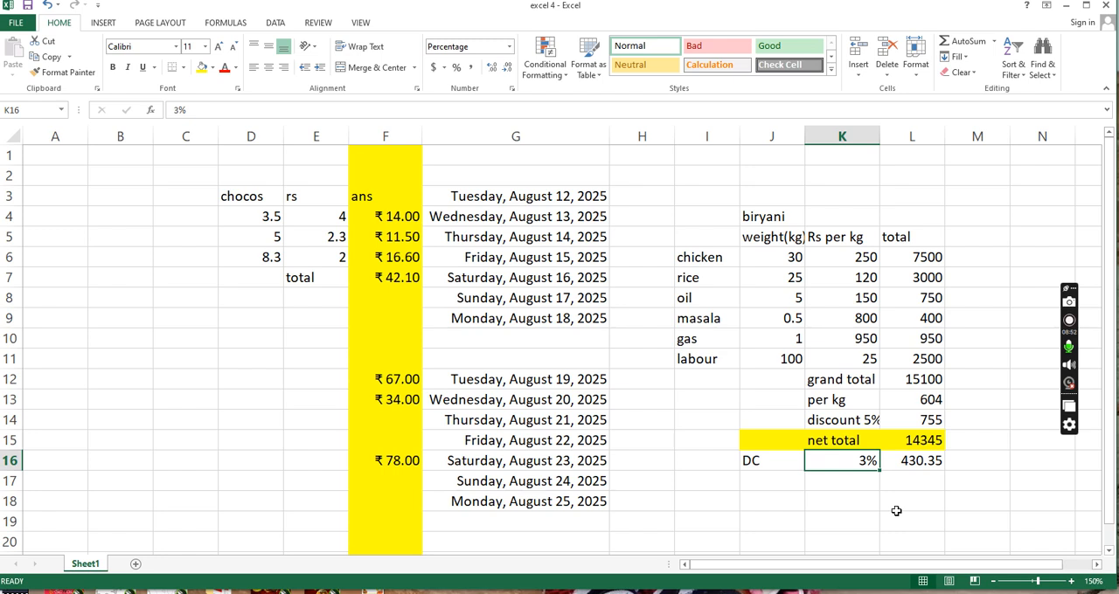
{"action": "type", "text": "4"}
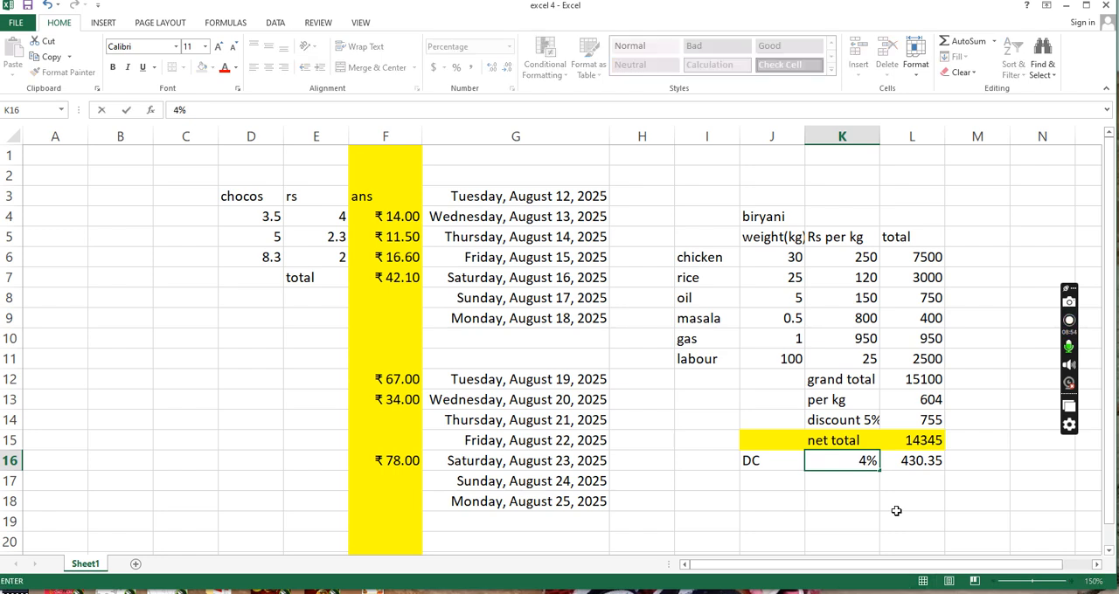
{"action": "key", "text": "Return"}
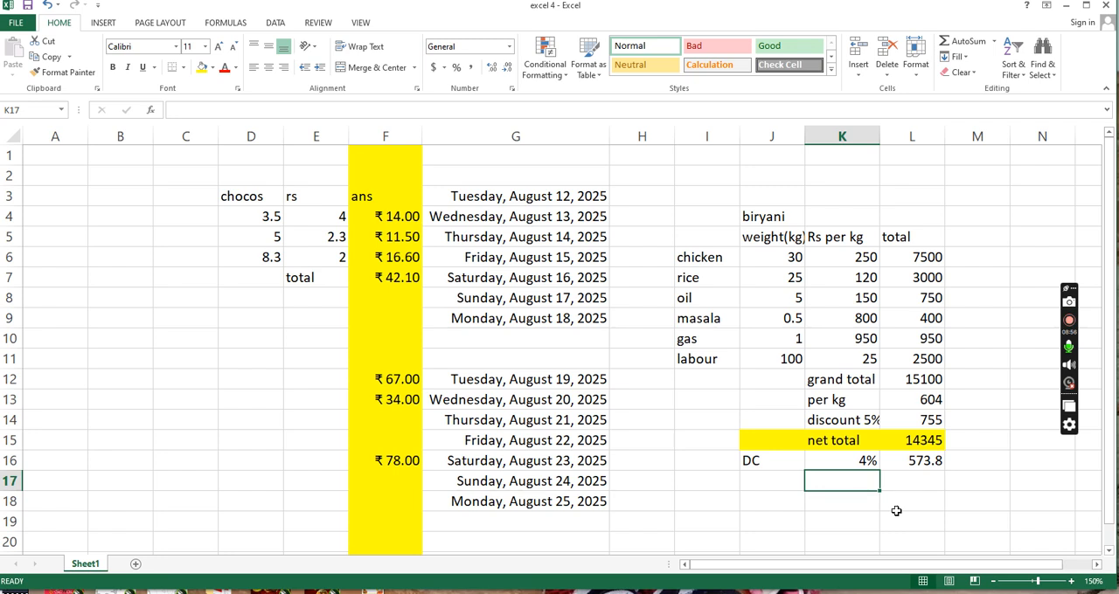
{"action": "key", "text": "Up"}
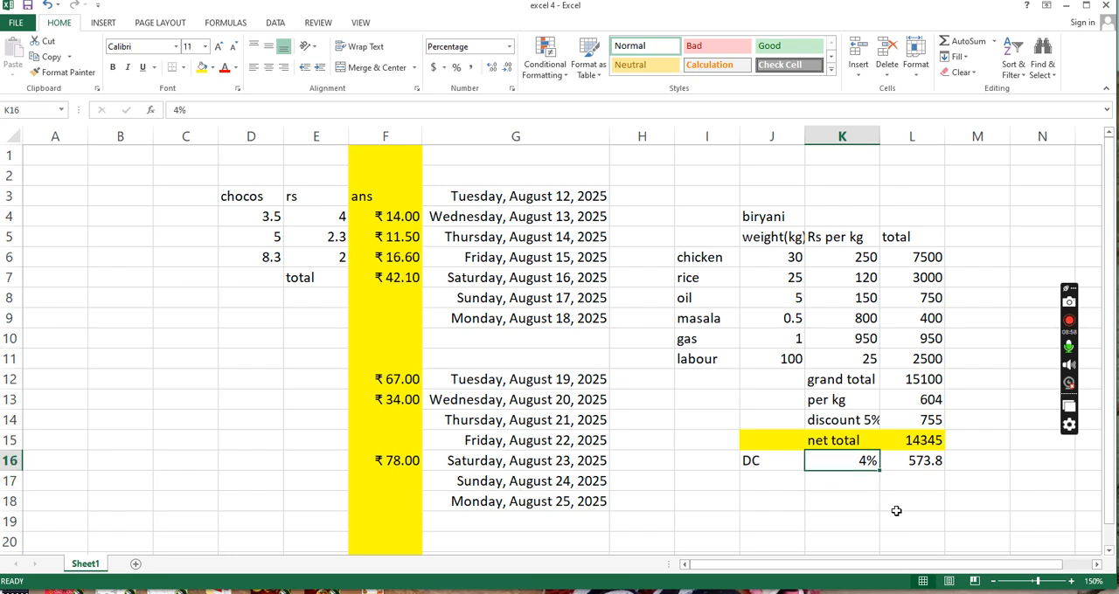
{"action": "type", "text": "5"}
{"action": "key", "text": "Return"}
{"action": "key", "text": "Up"}
{"action": "type", "text": "5"}
{"action": "key", "text": "Return"}
- Set the DC rate in cell K16 to 2%
{"action": "key", "text": "Up"}
{"action": "type", "text": "2"}
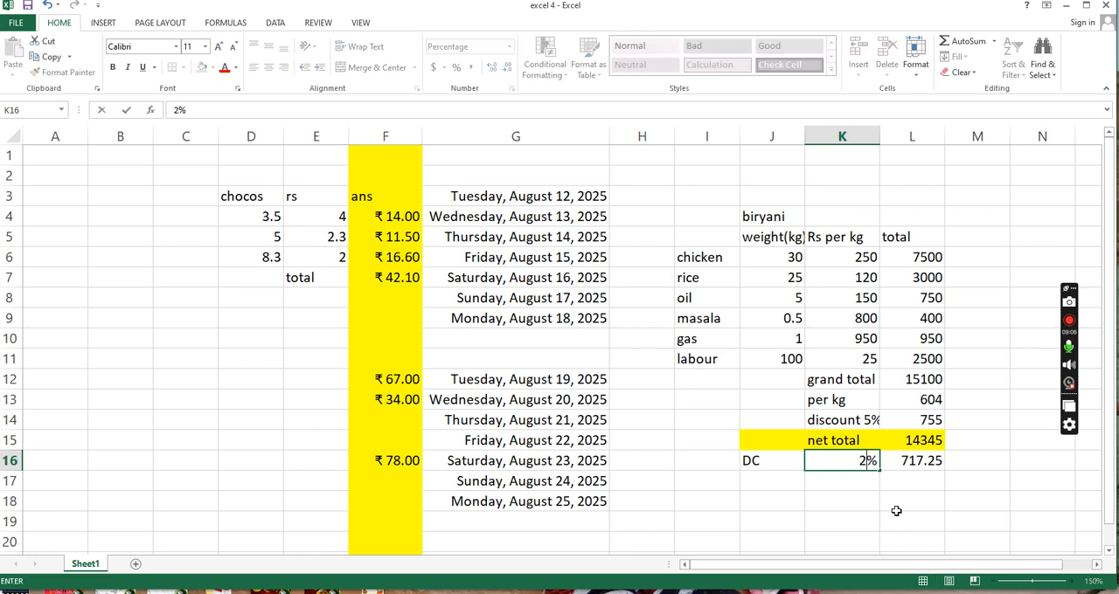
{"action": "key", "text": "Return"}
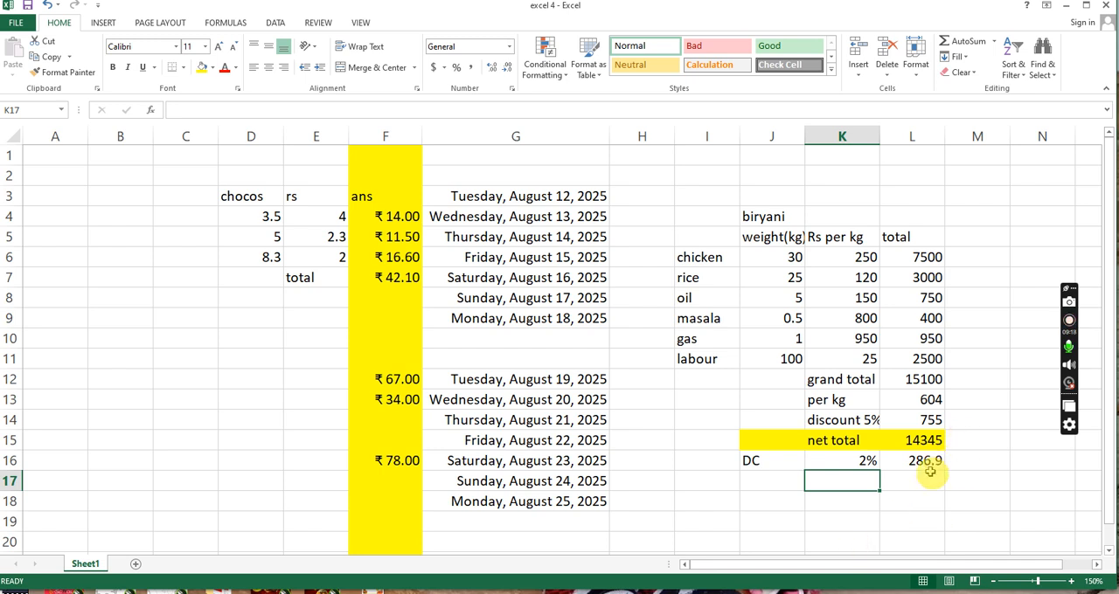
{"action": "left_click", "coordinate": [855, 463]}
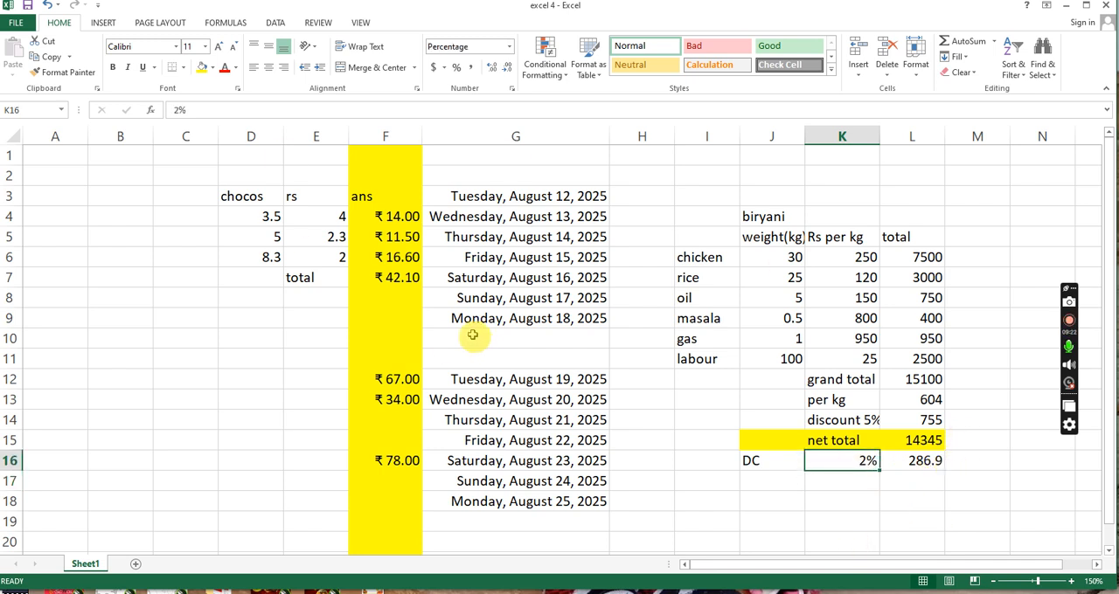
{"action": "left_click", "coordinate": [910, 466]}
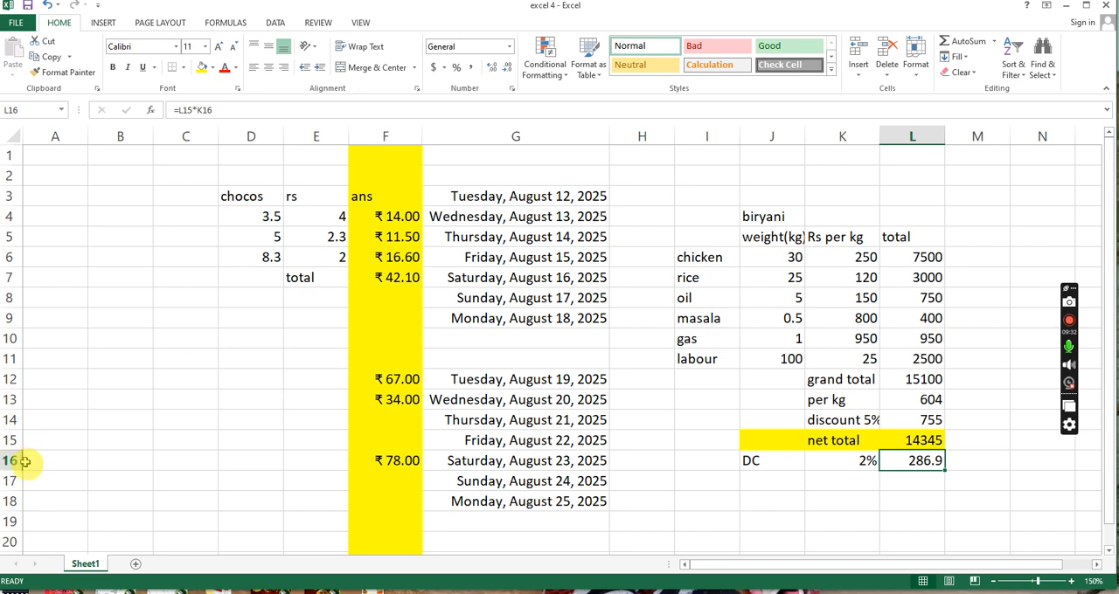
{"action": "left_click", "coordinate": [861, 462]}
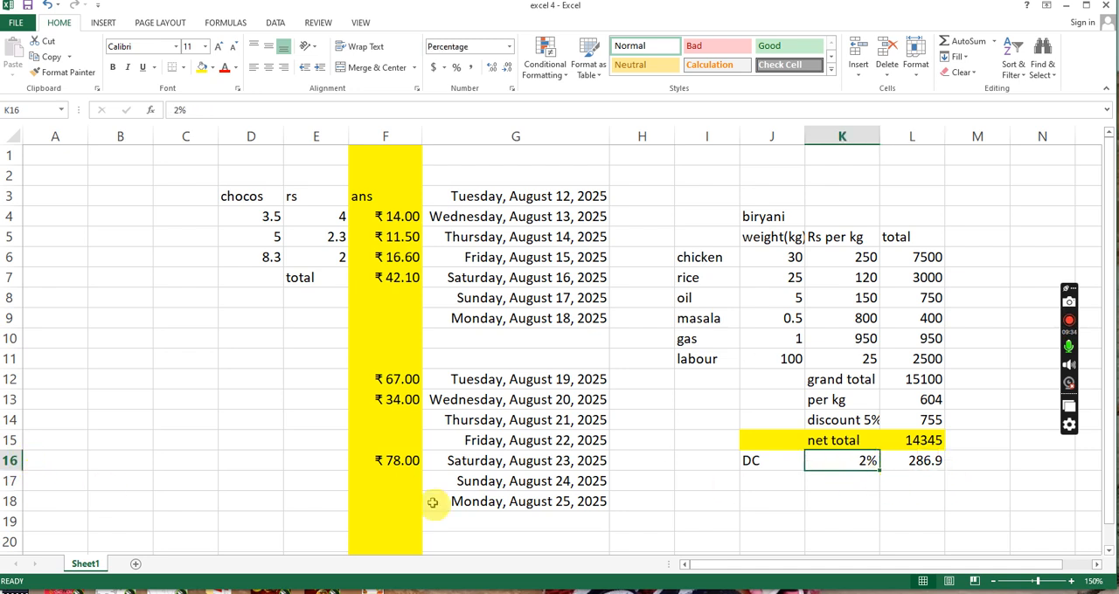
{"action": "left_click", "coordinate": [711, 365]}
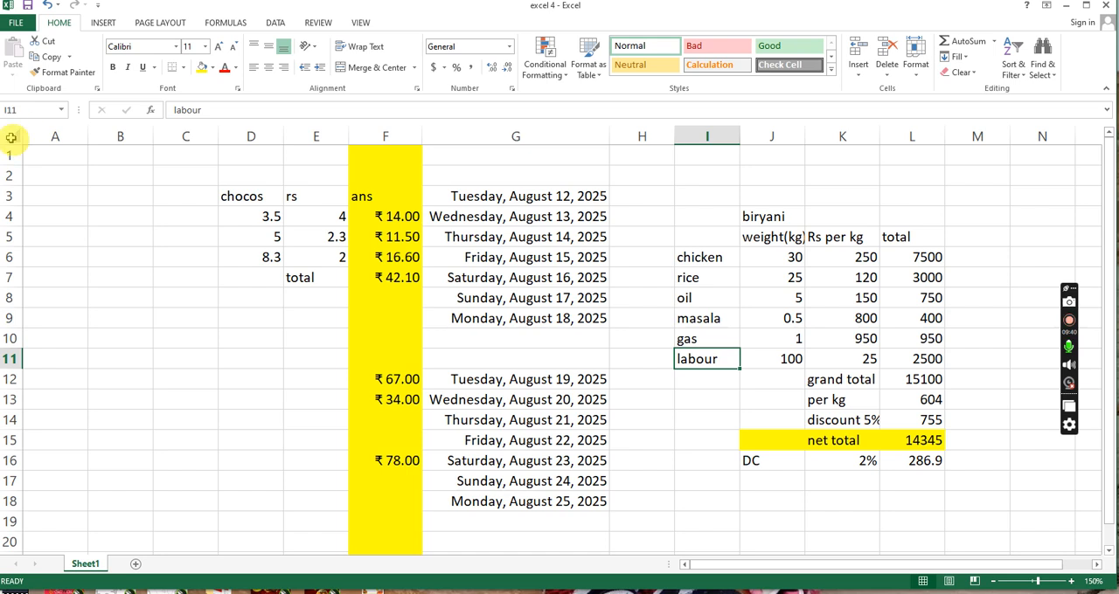
{"action": "left_click", "coordinate": [924, 465]}
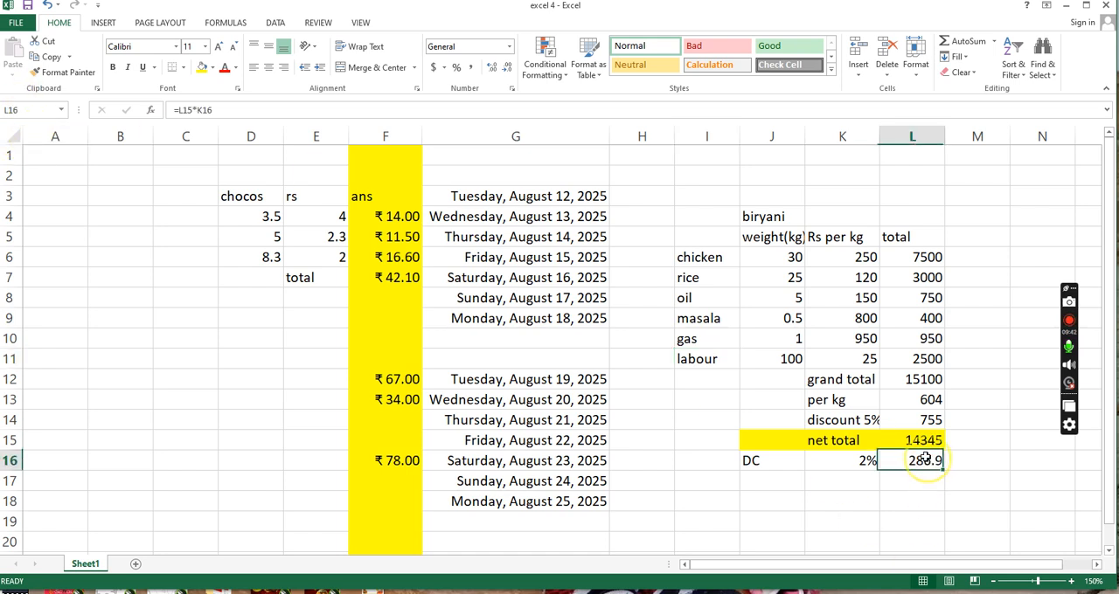
{"action": "left_click", "coordinate": [848, 475]}
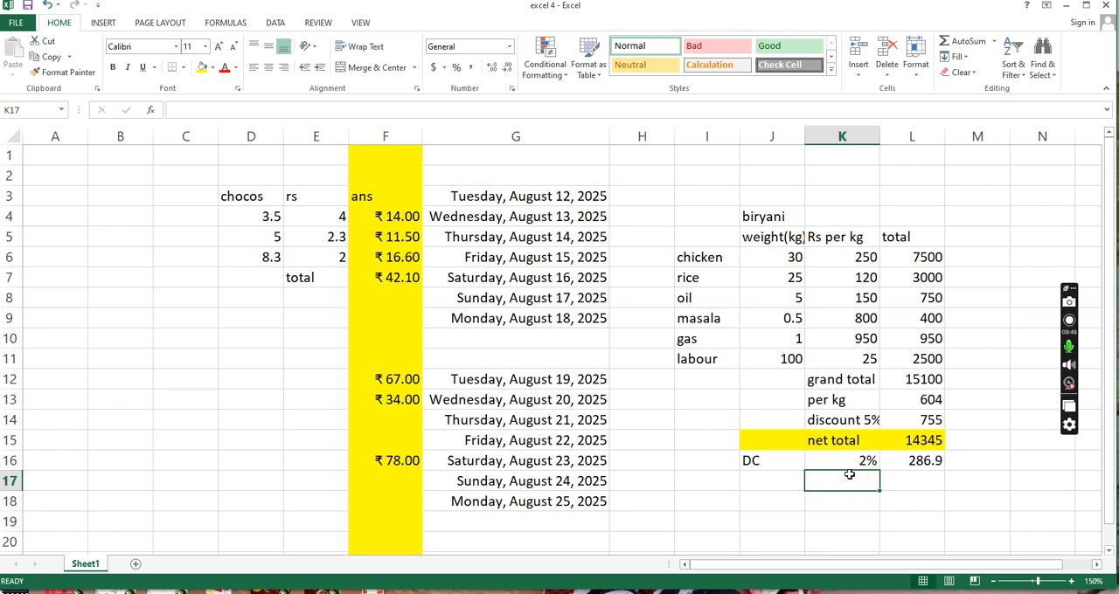
{"action": "left_click", "coordinate": [928, 441]}
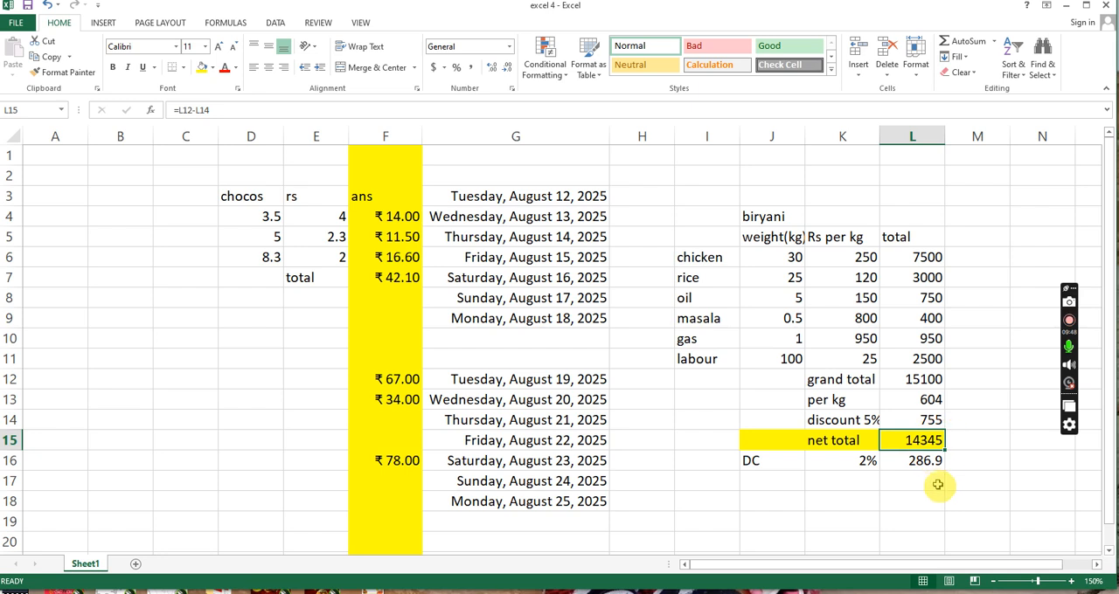
{"action": "left_click", "coordinate": [927, 463]}
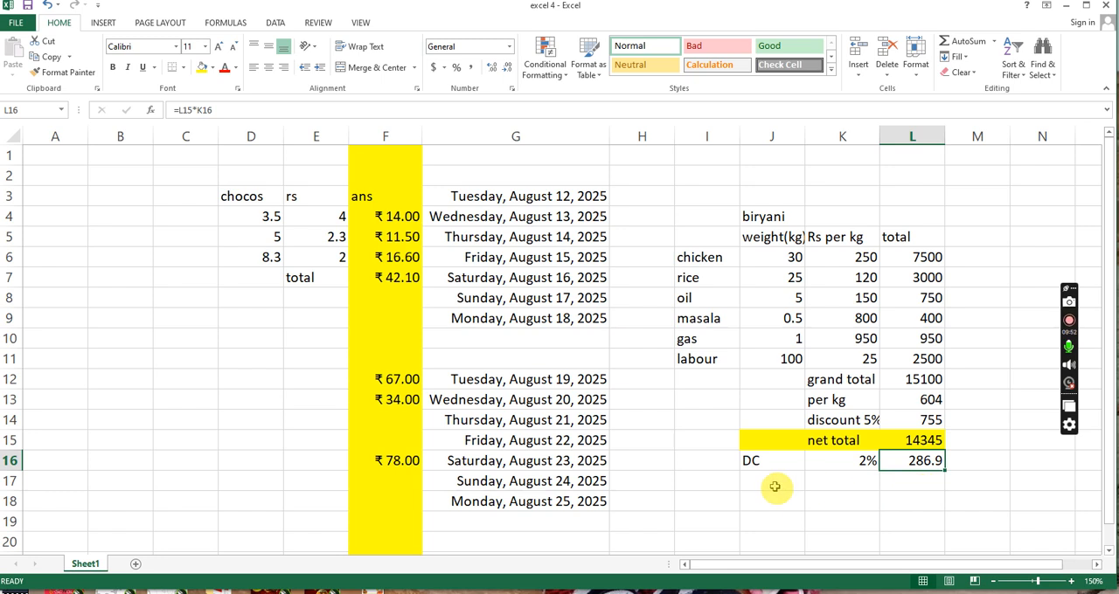
- Add a "final" label in K17 and calculate net total plus DC charge in L17 with =L15+L16
{"action": "left_click", "coordinate": [820, 485]}
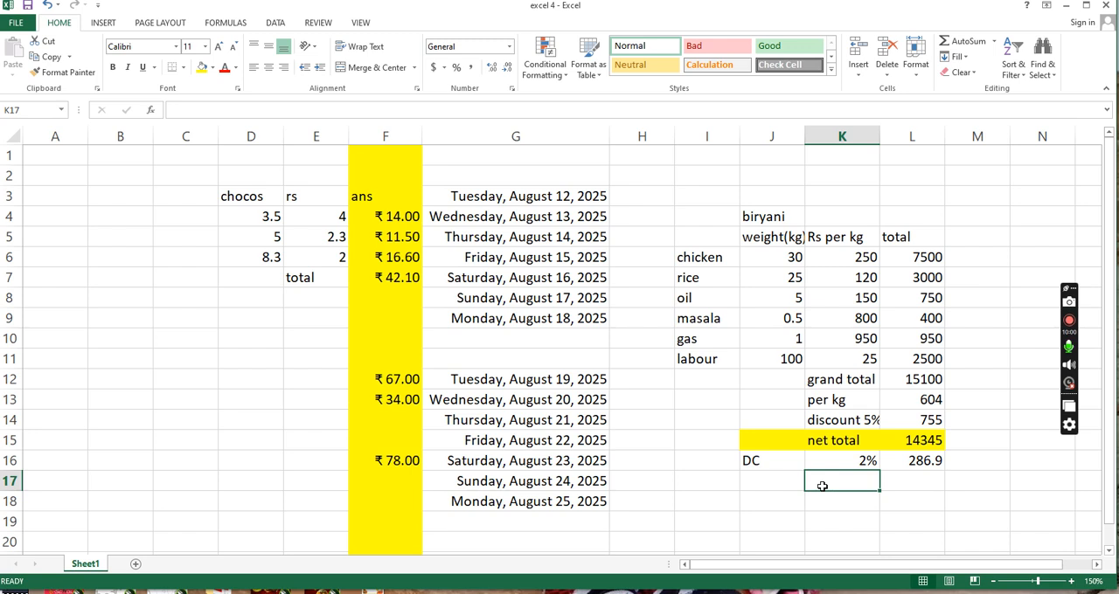
{"action": "type", "text": "fi"}
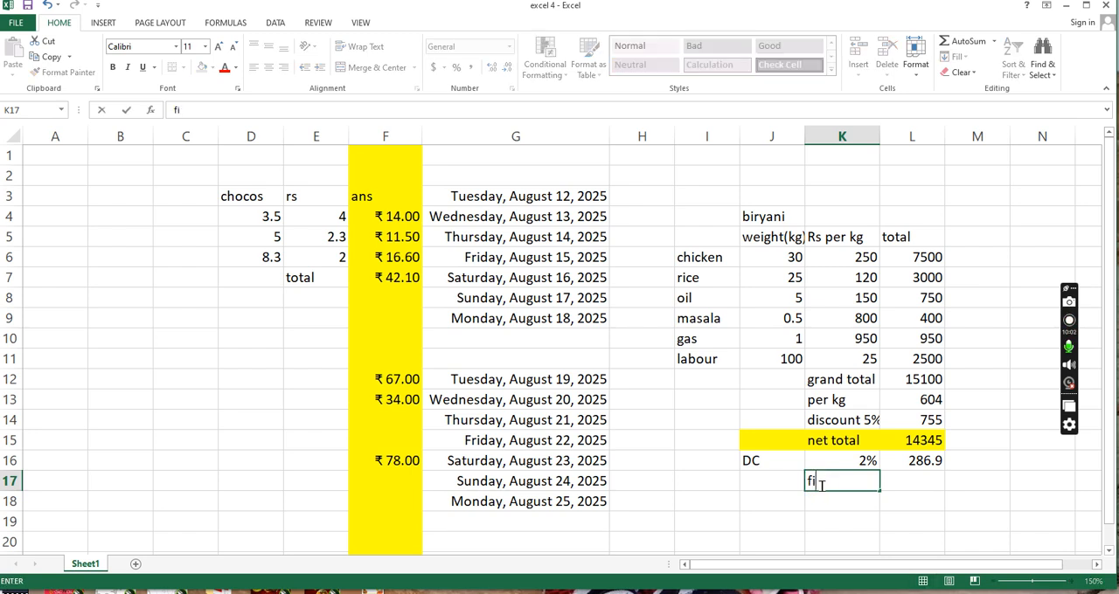
{"action": "type", "text": "nal"}
{"action": "key", "text": "Tab"}
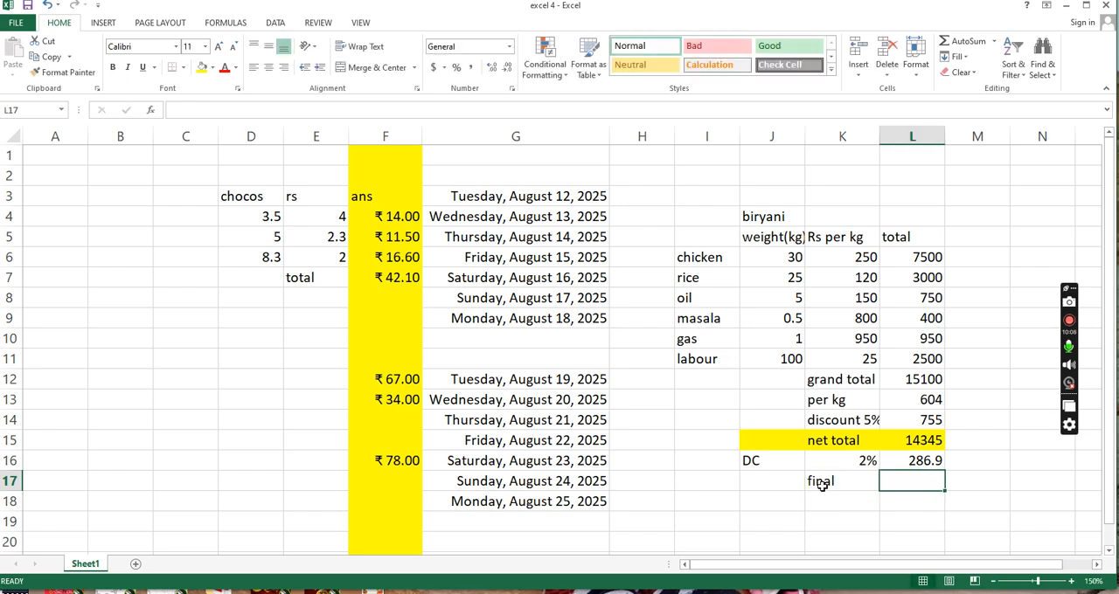
{"action": "type", "text": "="}
{"action": "left_click", "coordinate": [911, 447]}
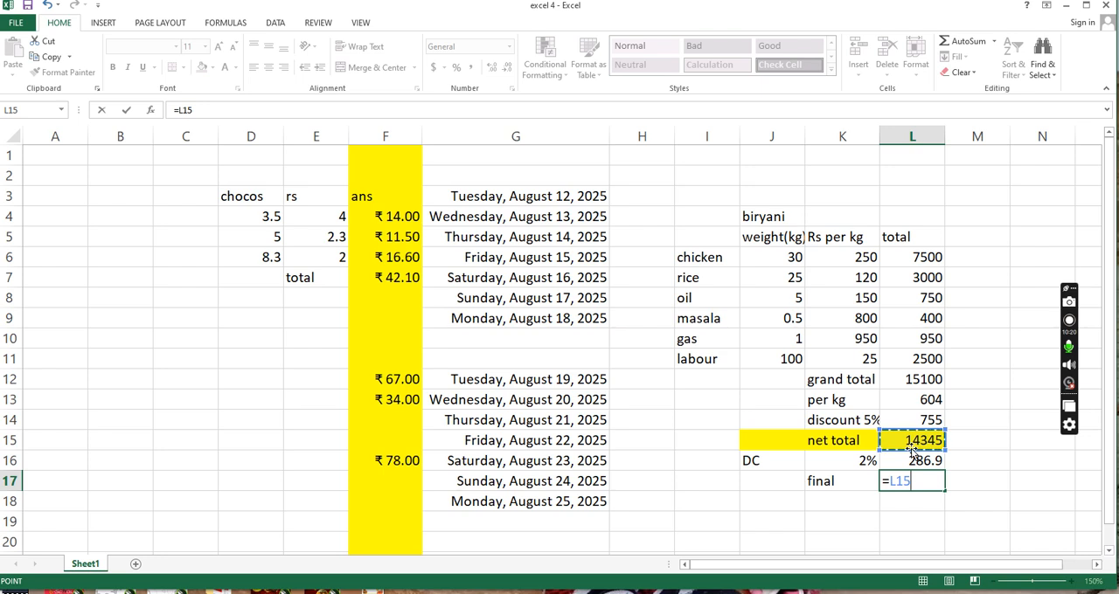
{"action": "type", "text": "+"}
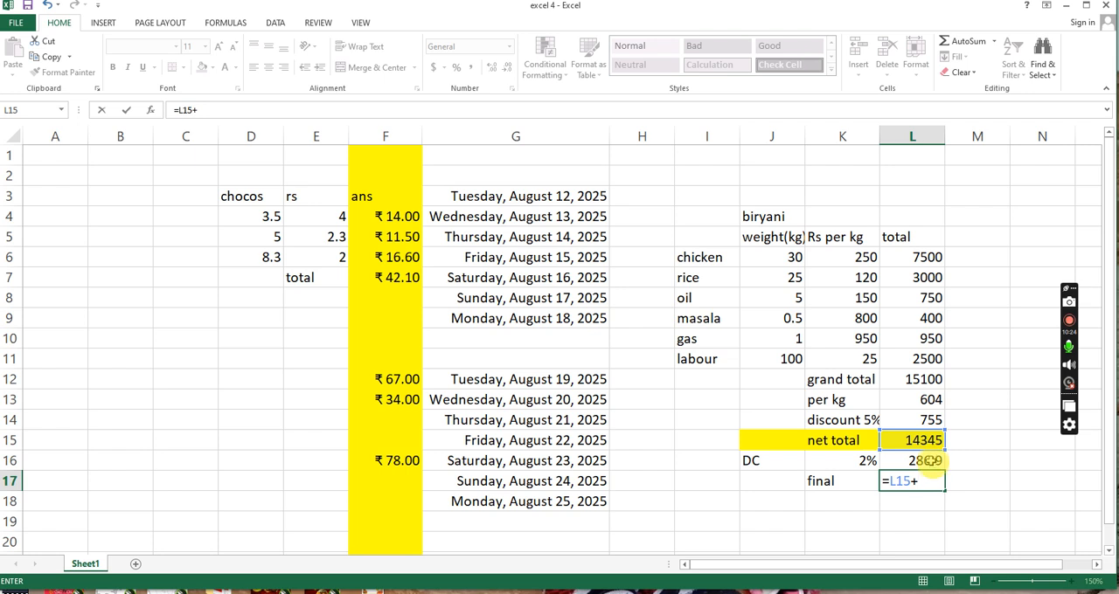
{"action": "left_click", "coordinate": [931, 463]}
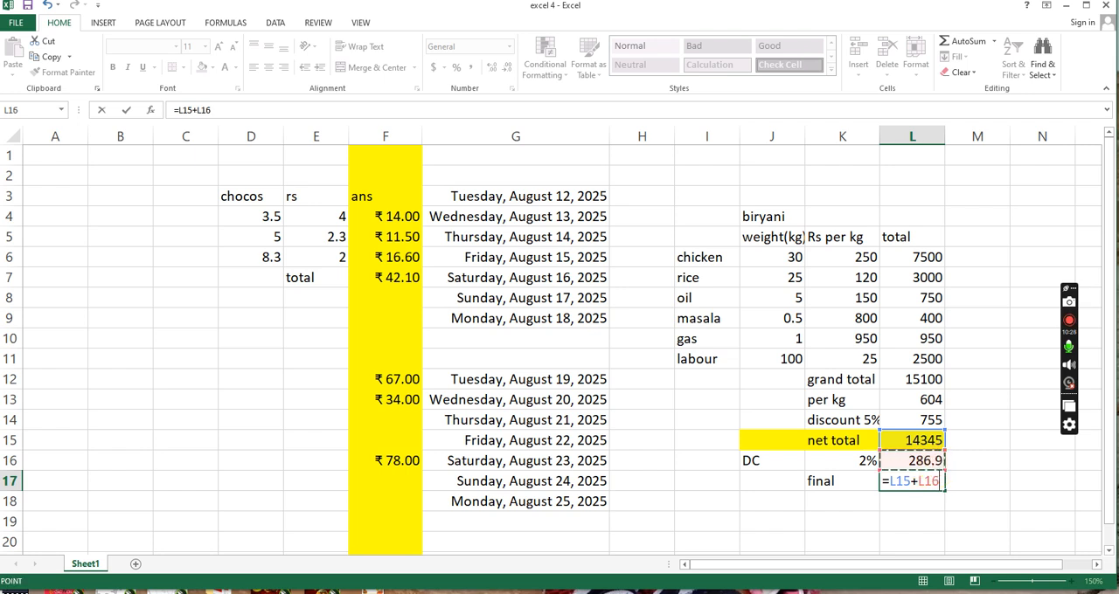
{"action": "key", "text": "Return"}
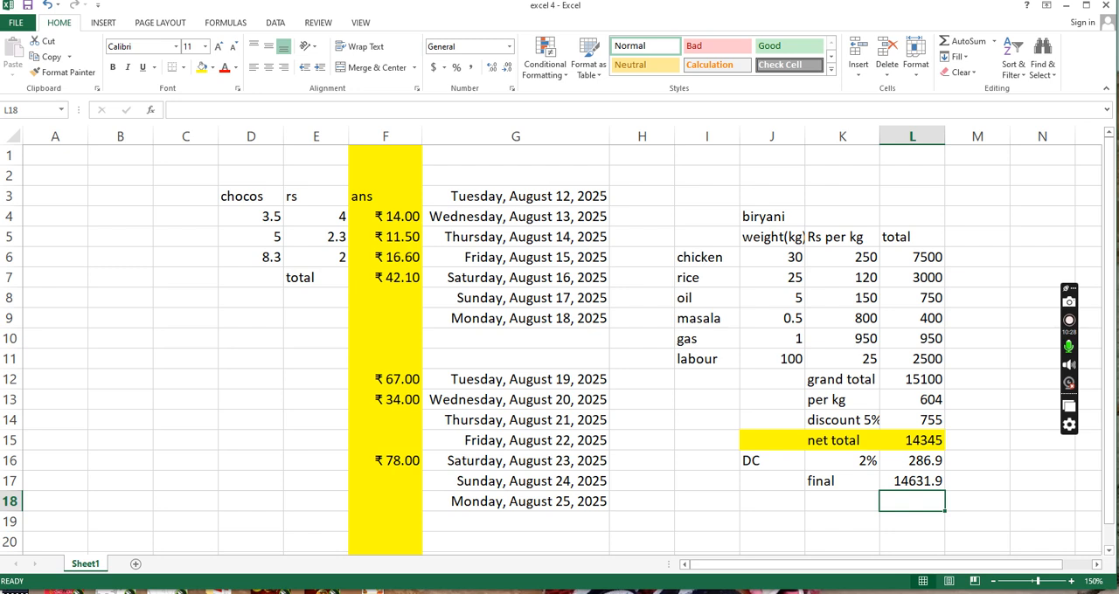
{"action": "left_click", "coordinate": [927, 483]}
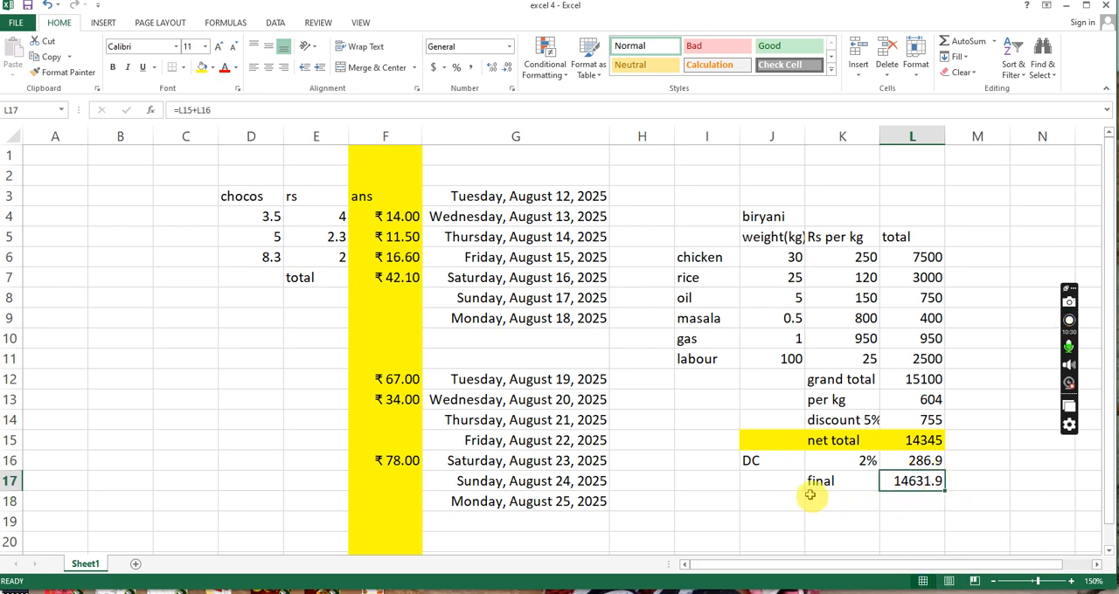
- Format the final row J17:L17 with a red fill and bold white text
{"action": "left_click_drag", "start_coordinate": [766, 485], "coordinate": [929, 481]}
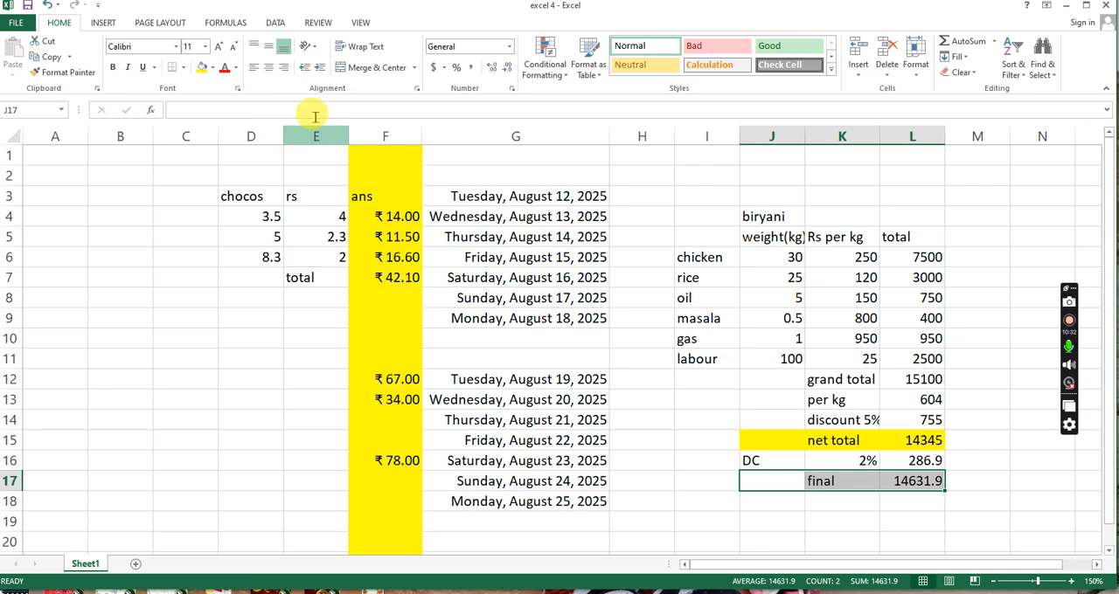
{"action": "left_click", "coordinate": [211, 67]}
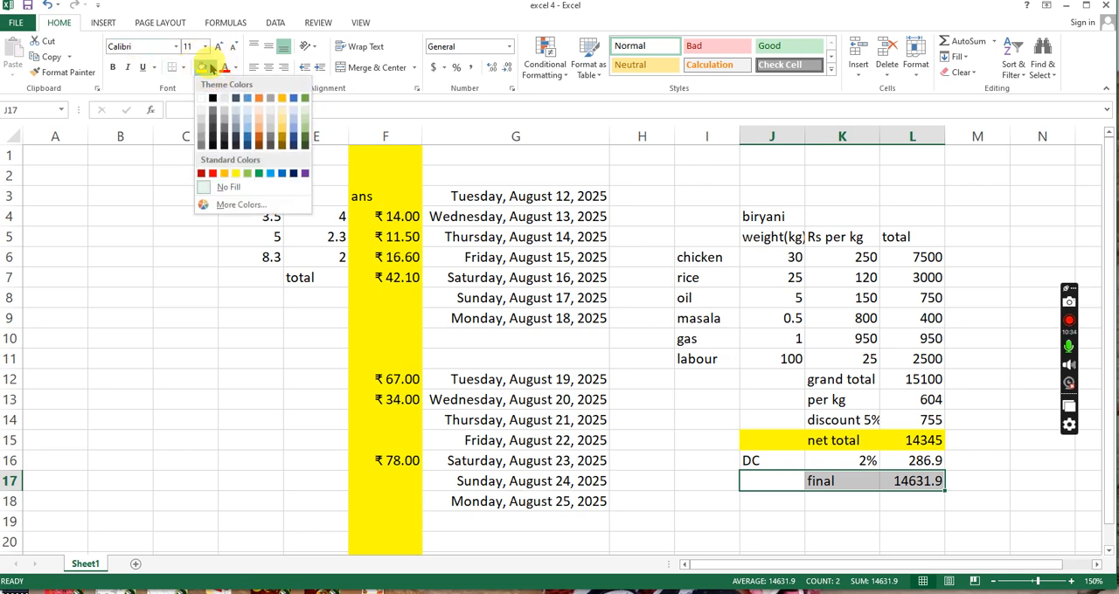
{"action": "left_click", "coordinate": [212, 174]}
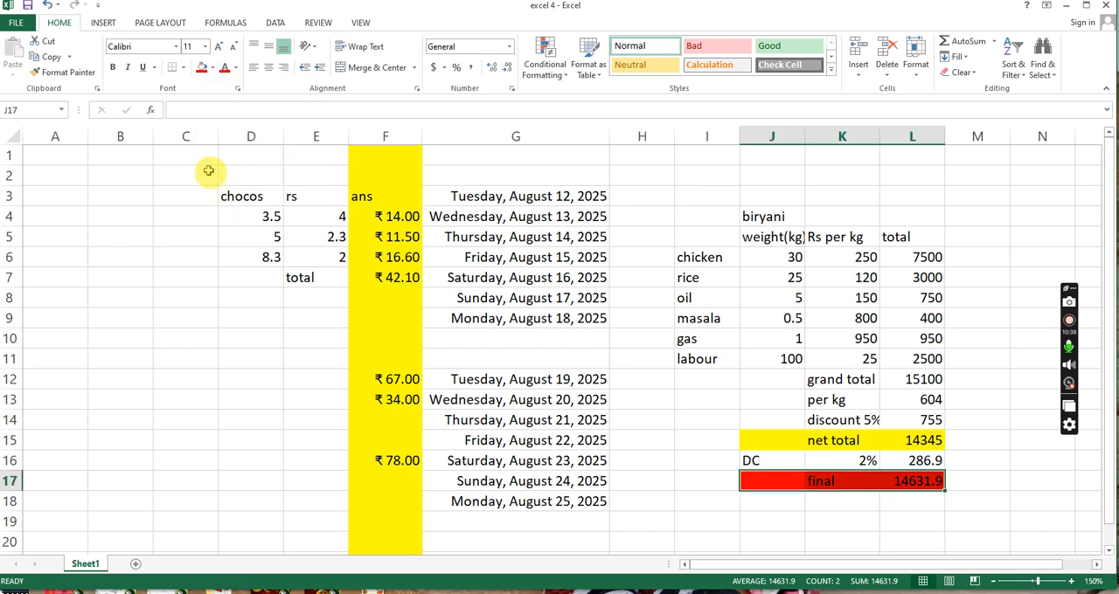
{"action": "left_click", "coordinate": [235, 67]}
{"action": "left_click", "coordinate": [226, 114]}
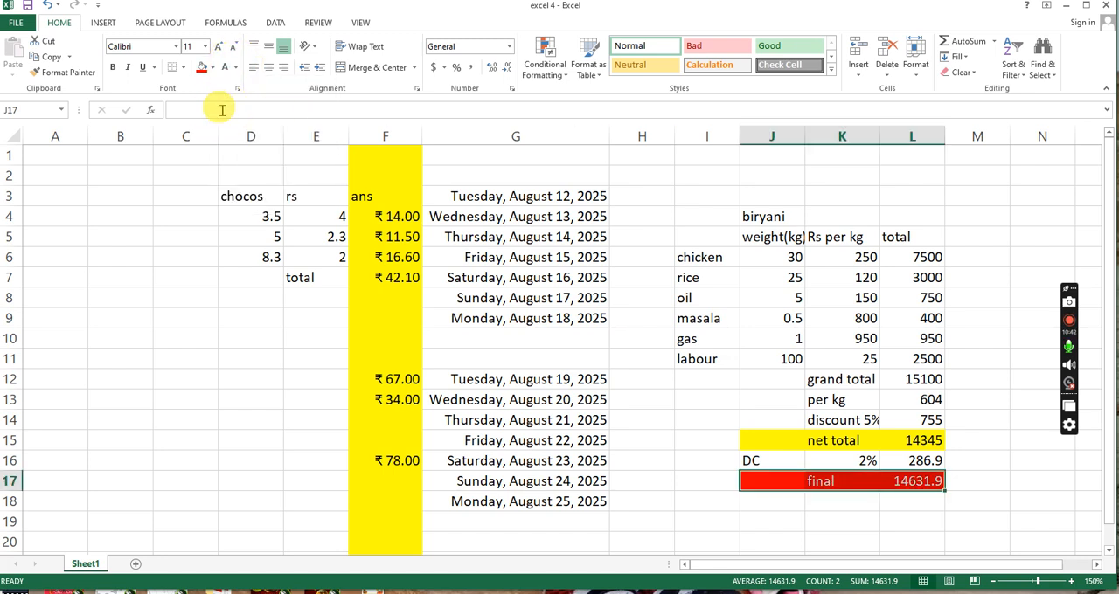
{"action": "left_click", "coordinate": [112, 68]}
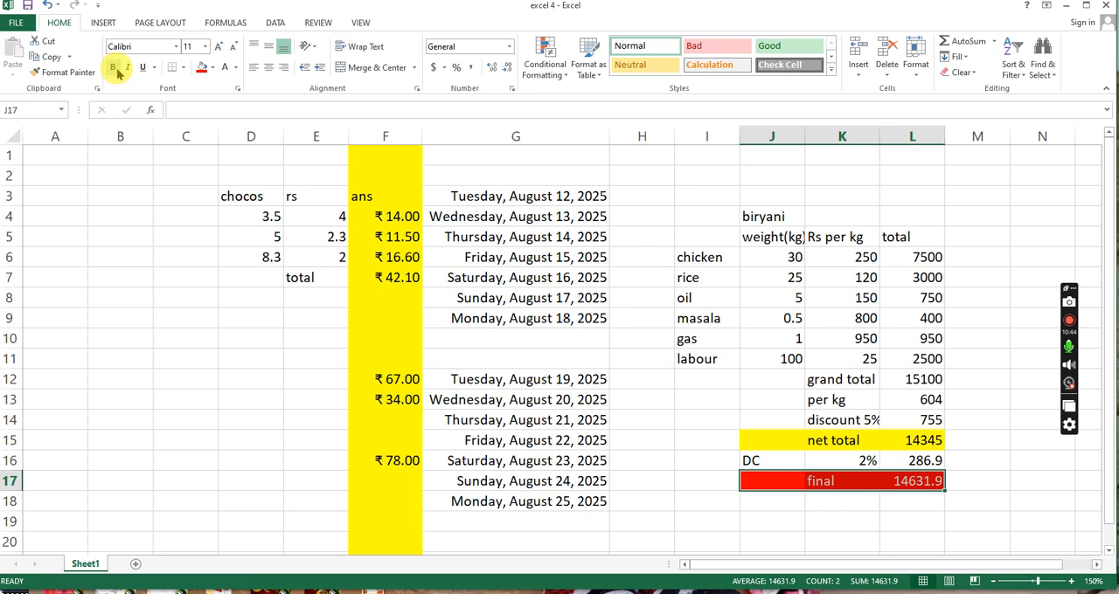
{"action": "left_click", "coordinate": [965, 459]}
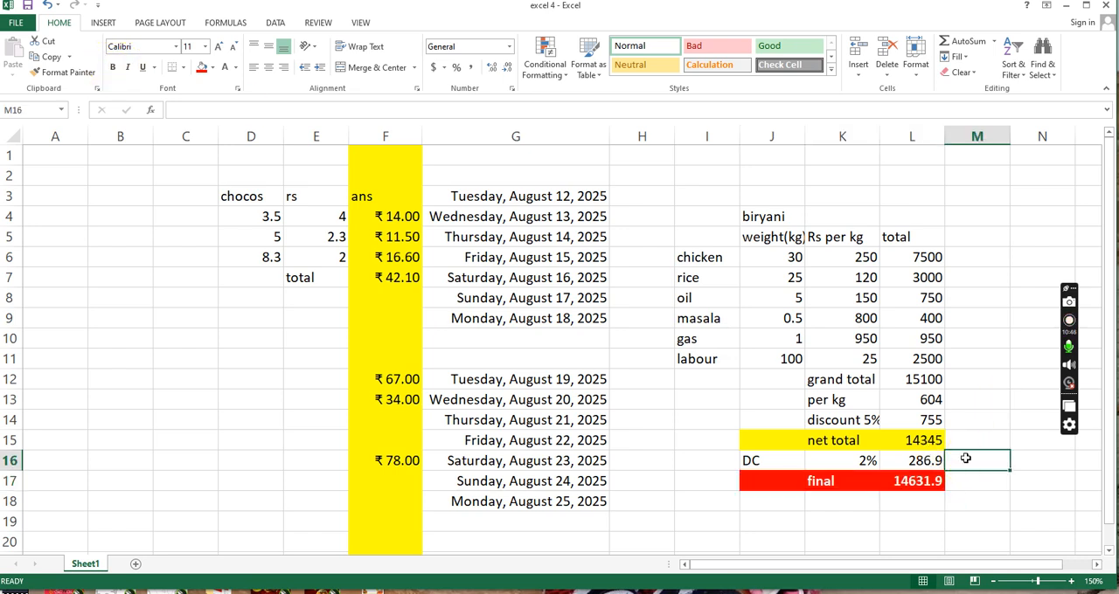
{"action": "left_click", "coordinate": [930, 481]}
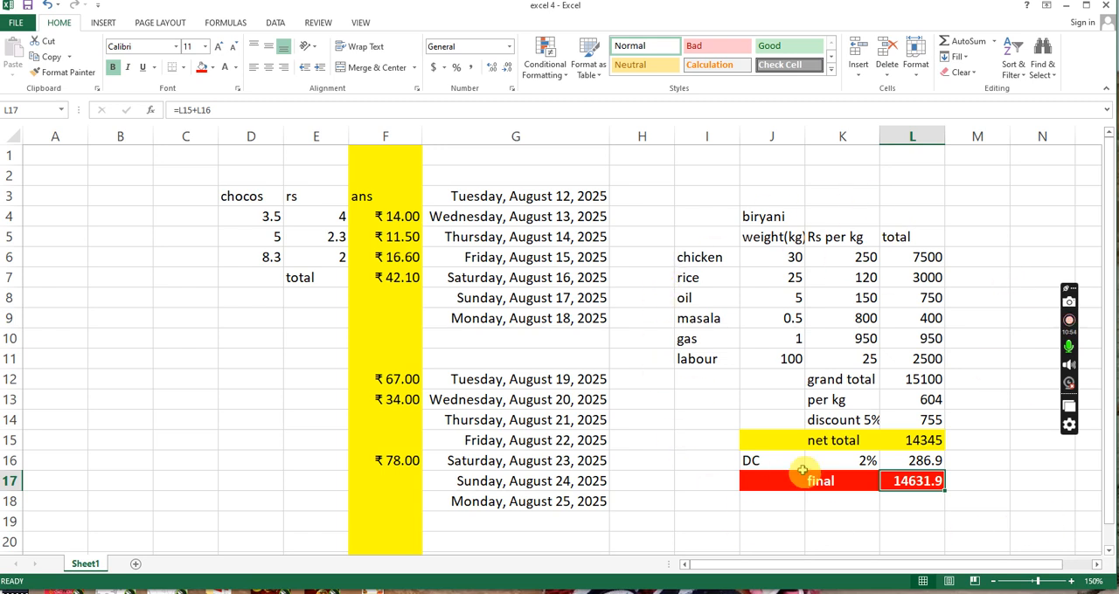
- Set the rice weight in J7 to 30 and the chicken weight in J6 to 35
{"action": "left_click", "coordinate": [791, 280]}
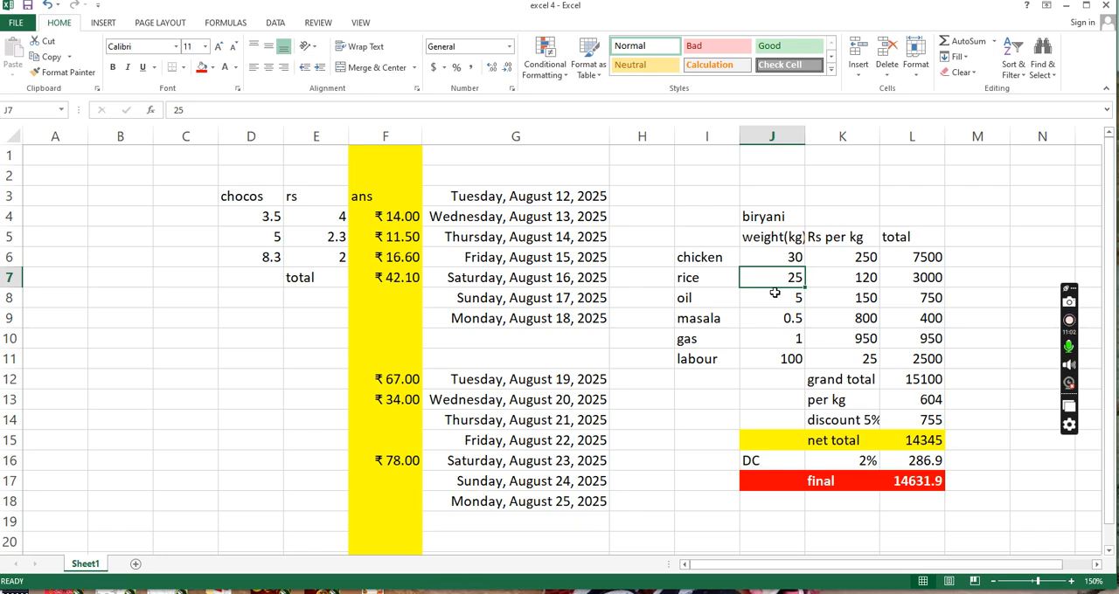
{"action": "type", "text": "30"}
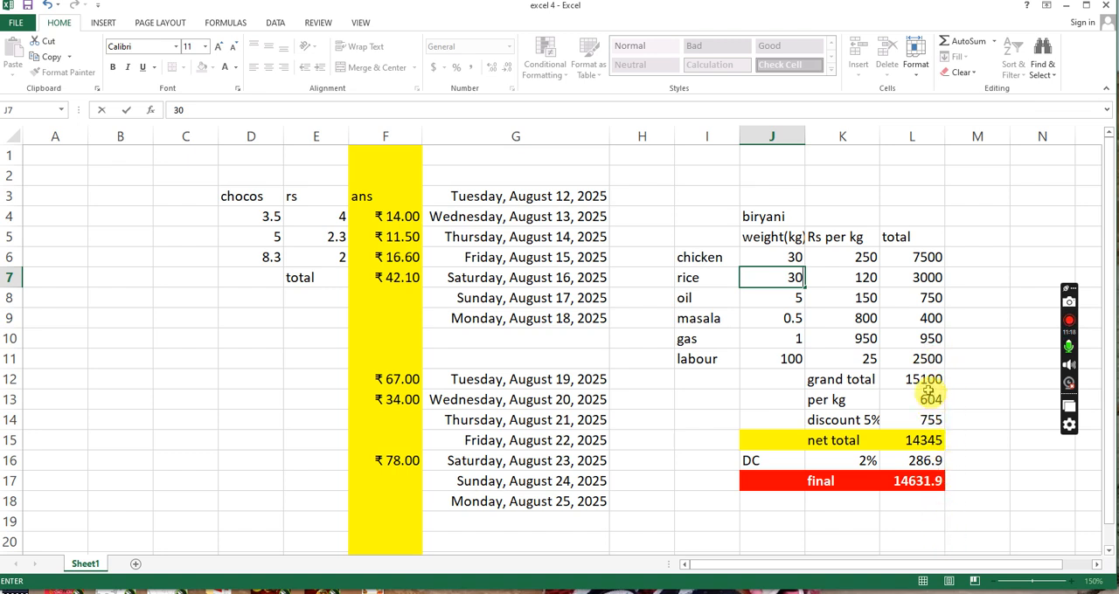
{"action": "key", "text": "Return"}
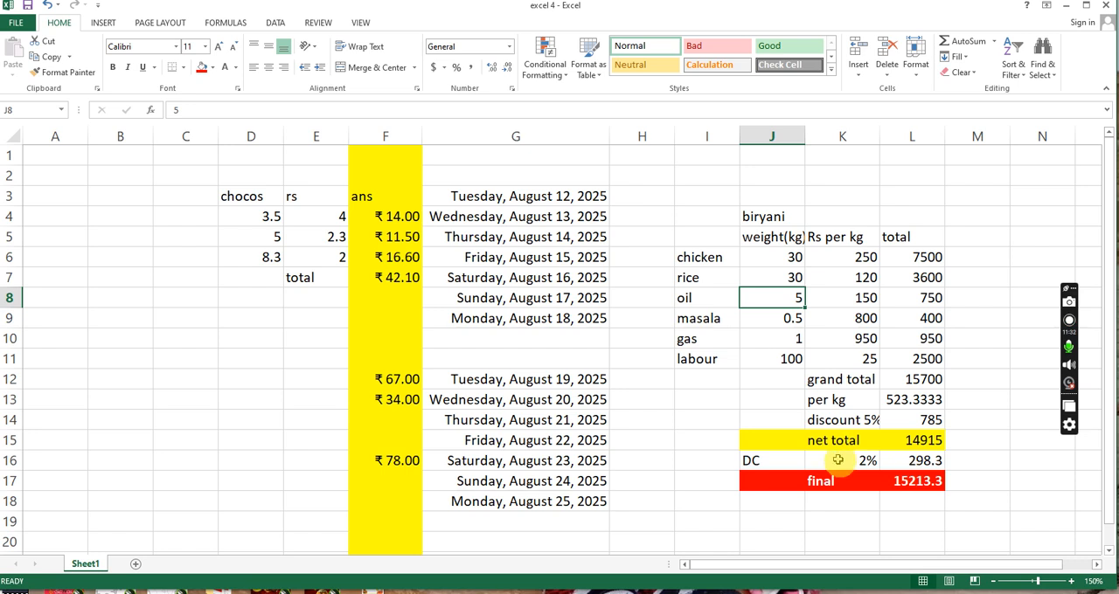
{"action": "left_click", "coordinate": [778, 256]}
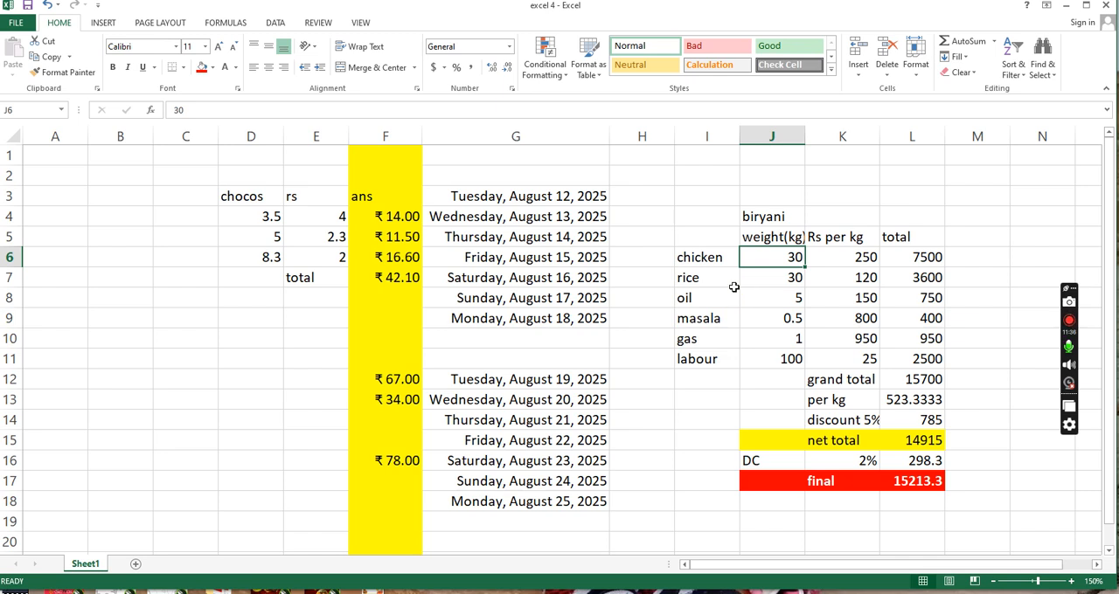
{"action": "type", "text": "3"}
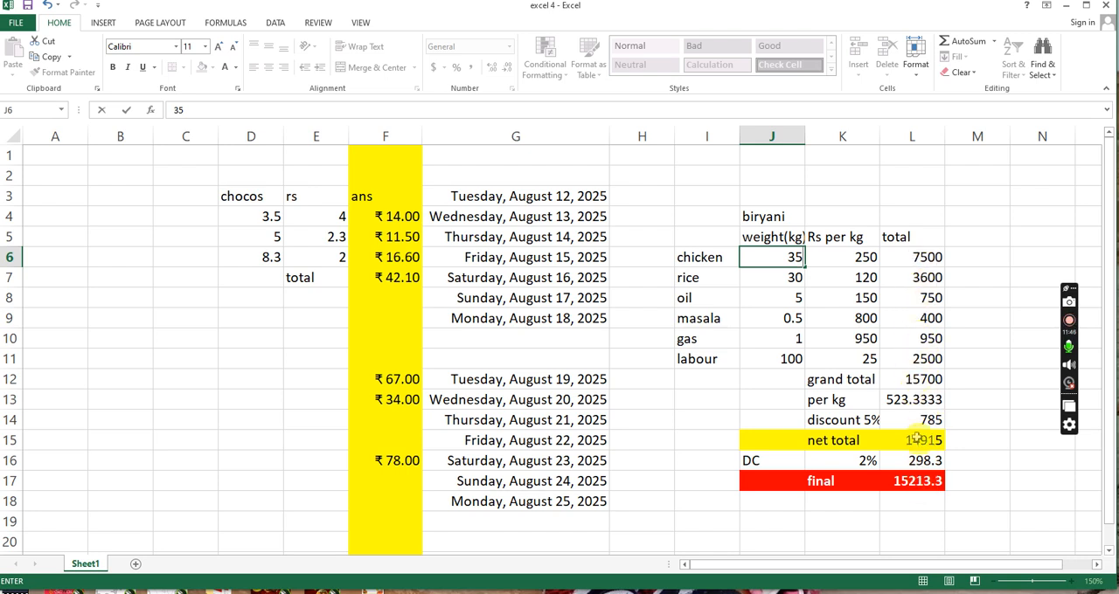
{"action": "key", "text": "Return"}
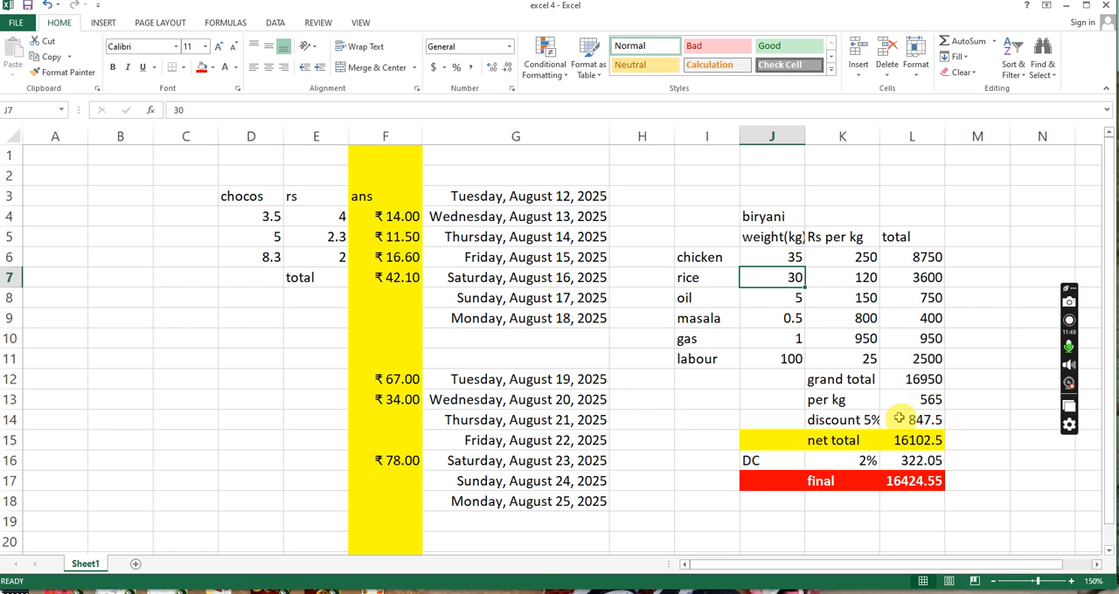
- Set the oil weight in J8 to 6 and the masala weight in J9 to 0.6
{"action": "left_click", "coordinate": [777, 320]}
{"action": "left_click", "coordinate": [783, 302]}
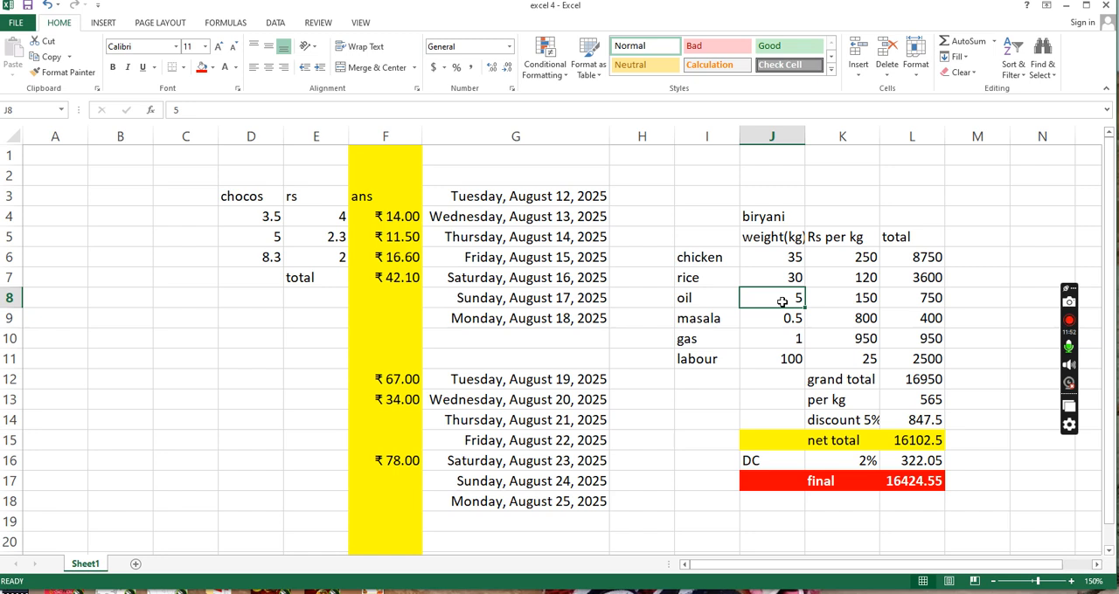
{"action": "type", "text": "6"}
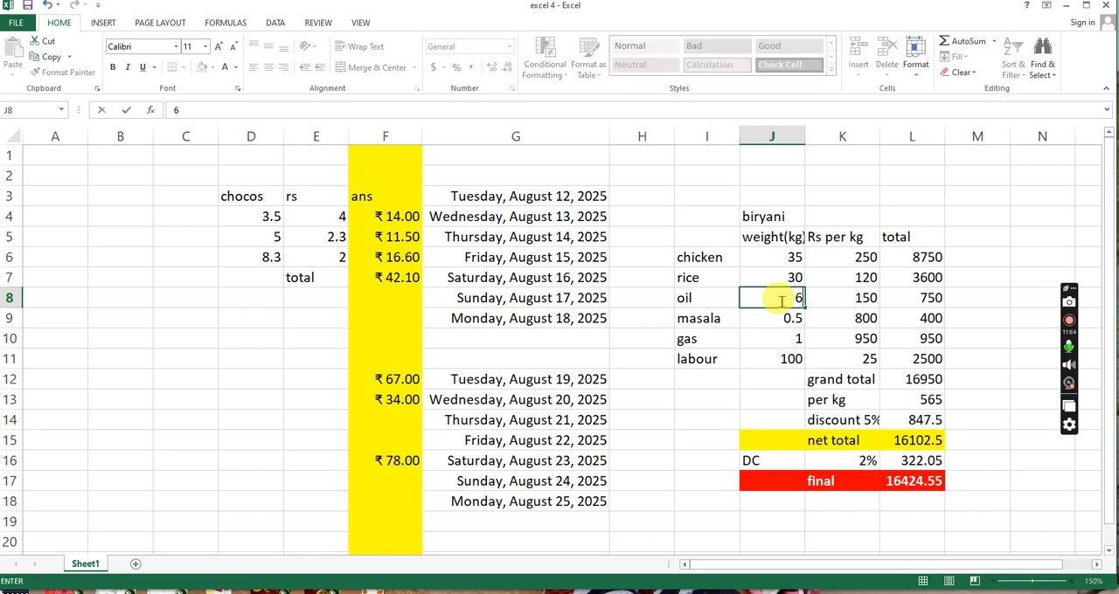
{"action": "key", "text": "Return"}
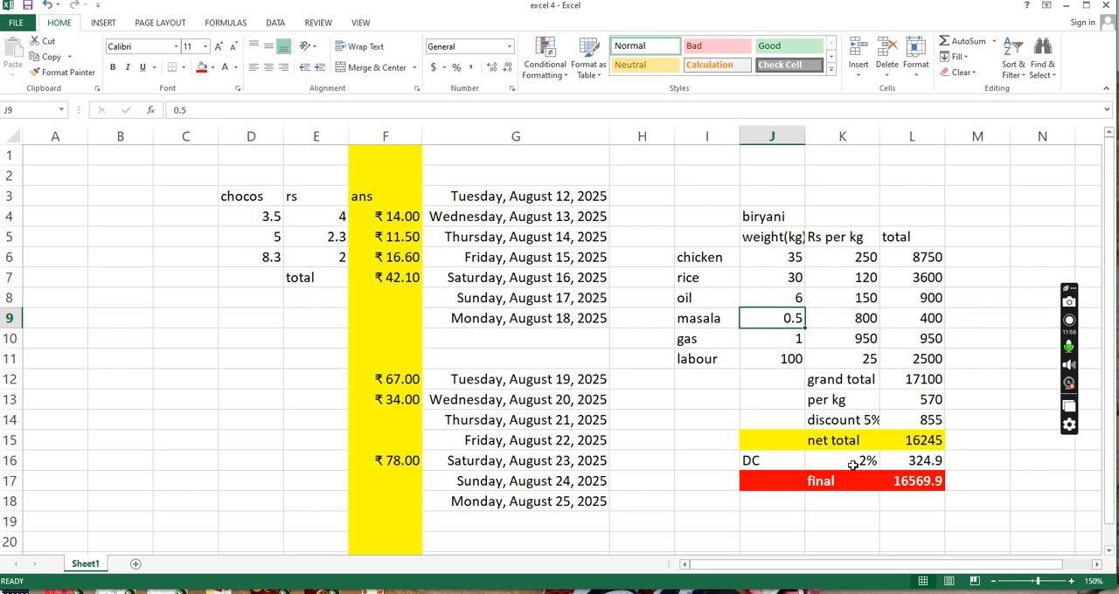
{"action": "key", "text": "Down"}
{"action": "key", "text": "Up"}
{"action": "type", "text": "."}
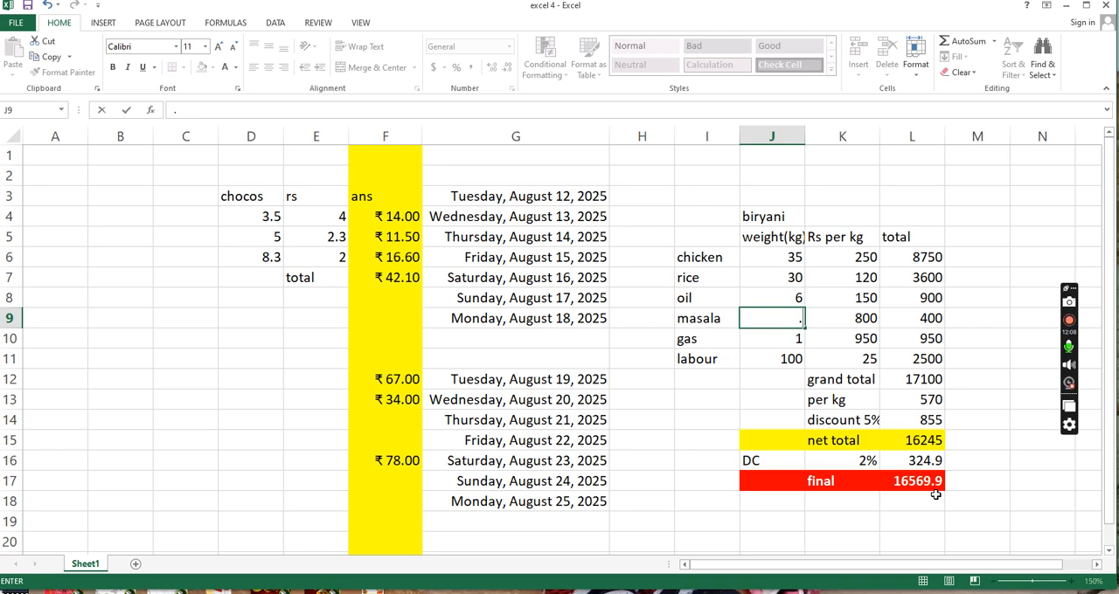
{"action": "key", "text": "Return"}
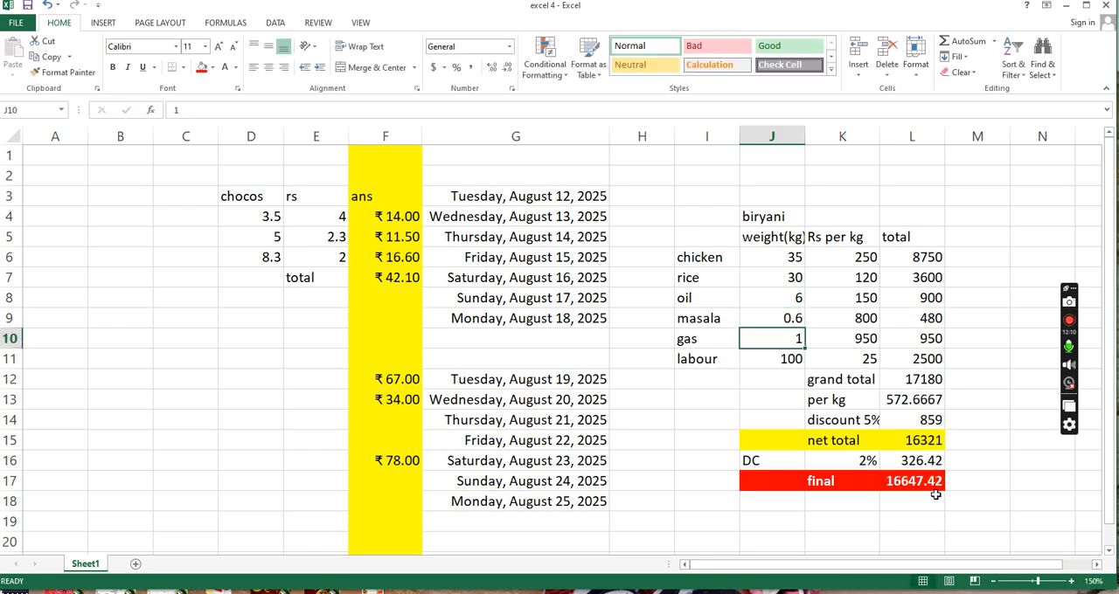
- Try a labour quantity of 25 in cell J11
{"action": "key", "text": "Down"}
{"action": "key", "text": "Up"}
{"action": "key", "text": "Right"}
{"action": "key", "text": "Down"}
{"action": "key", "text": "Left"}
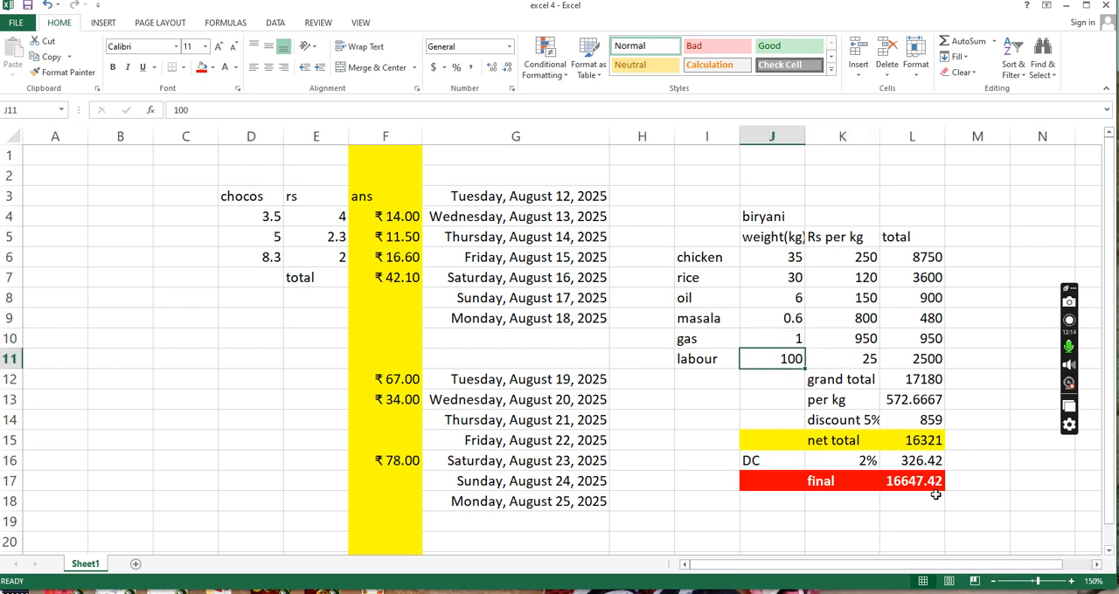
{"action": "key", "text": "Right"}
{"action": "key", "text": "Left"}
{"action": "type", "text": "2"}
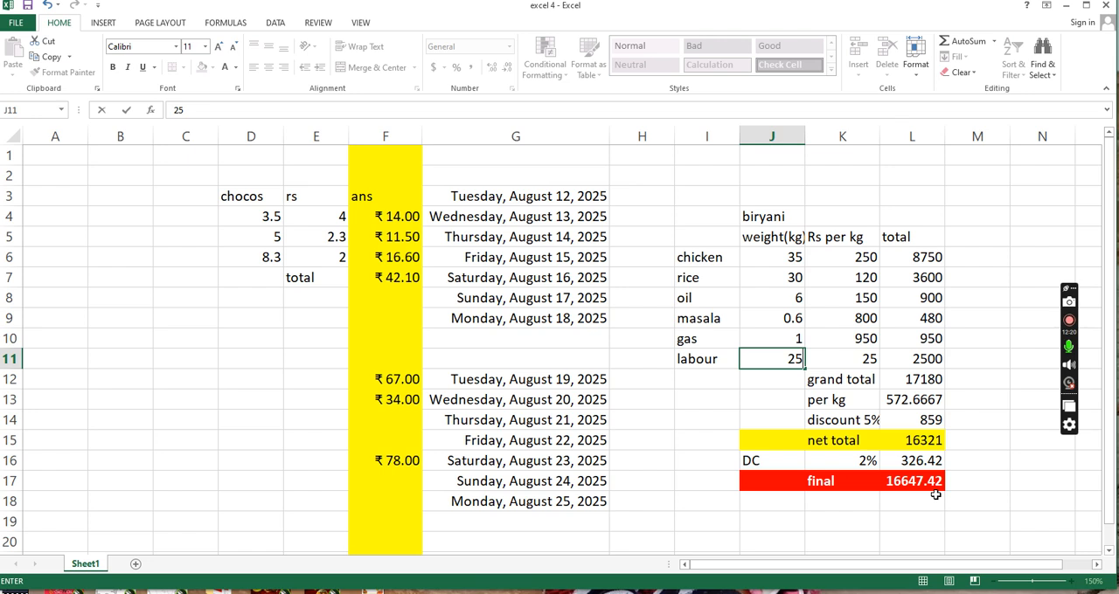
{"action": "type", "text": "5"}
{"action": "key", "text": "Right"}
- Set the labour quantity in cell J11 to 30
{"action": "key", "text": "Left"}
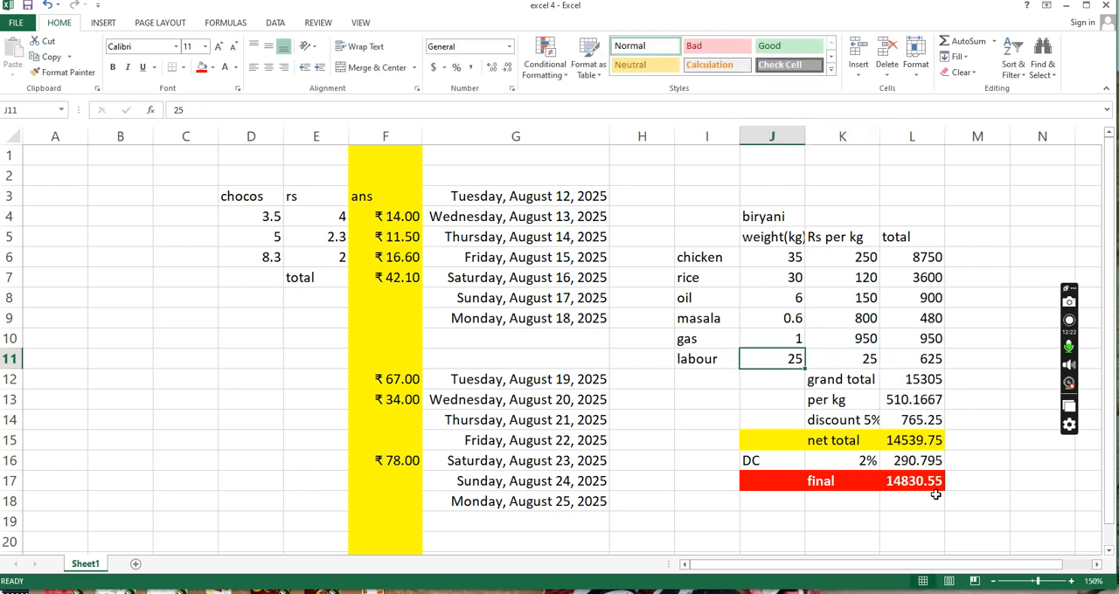
{"action": "type", "text": "30"}
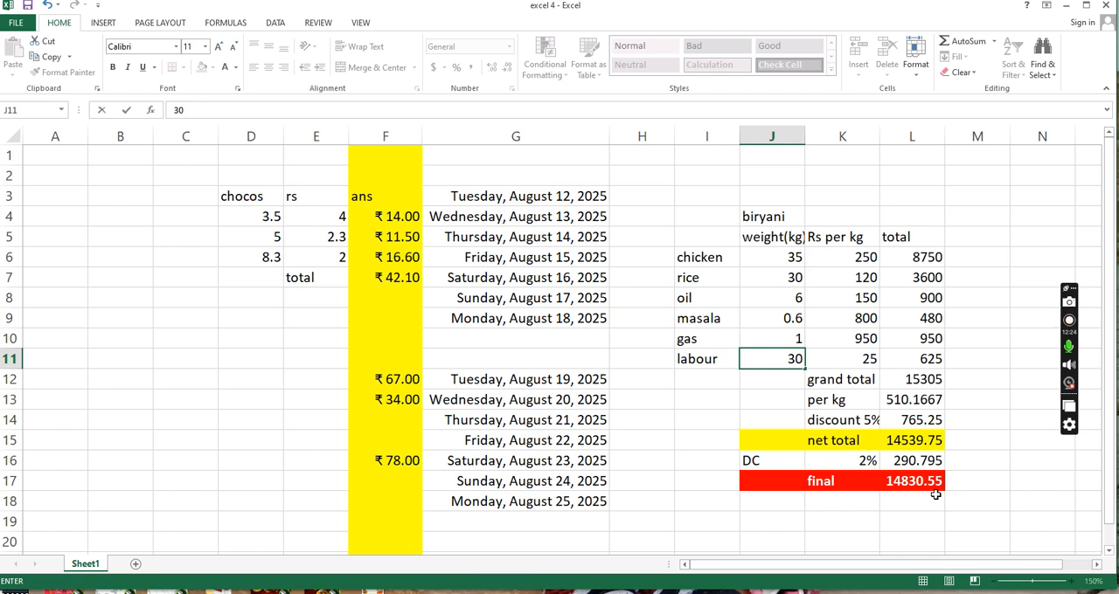
{"action": "key", "text": "Right"}
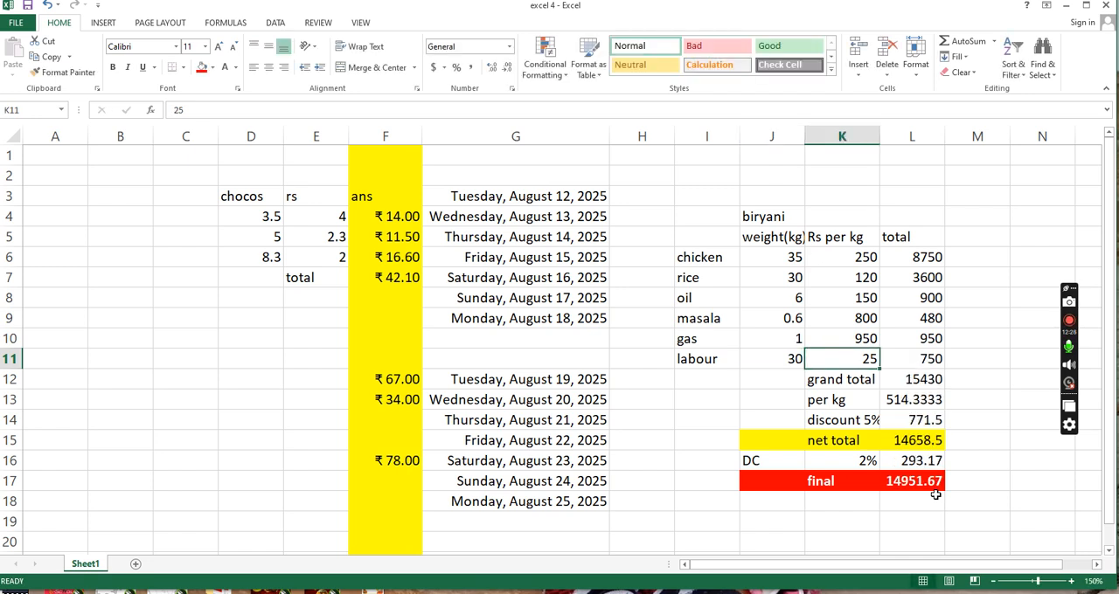
- Set the labour rate in cell K11 to 100
{"action": "type", "text": "100"}
{"action": "key", "text": "Return"}
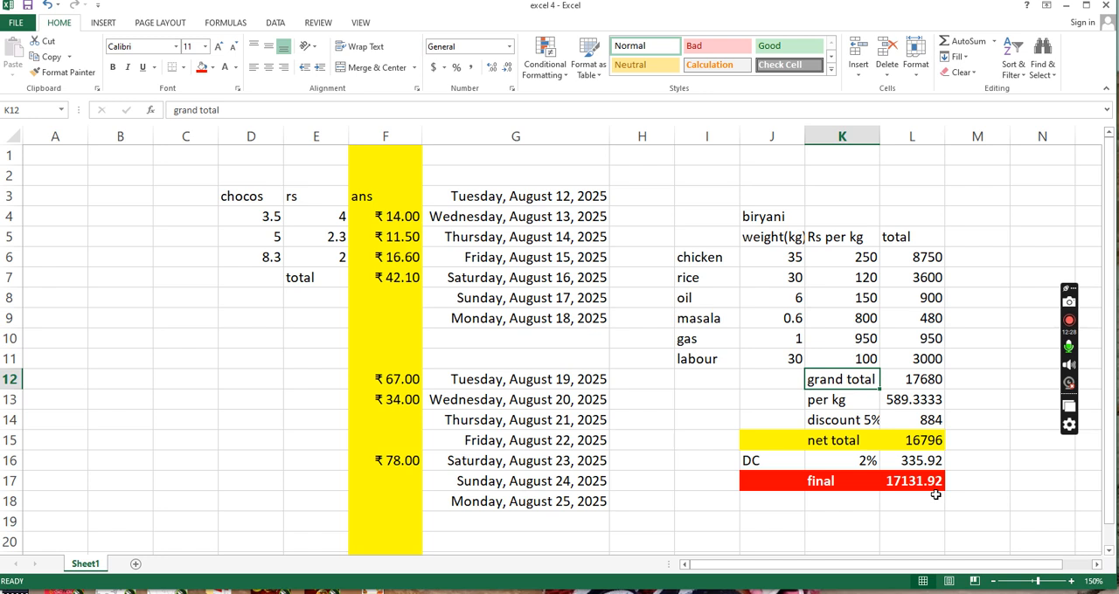
- Examine the final amount in L17 and the per kg cost in L13 of the biryani table
{"action": "key", "text": "Up"}
{"action": "key", "text": "Right"}
{"action": "key", "text": "Right"}
{"action": "key", "text": "Down"}
{"action": "key", "text": "Down"}
{"action": "key", "text": "Down"}
{"action": "key", "text": "Down"}
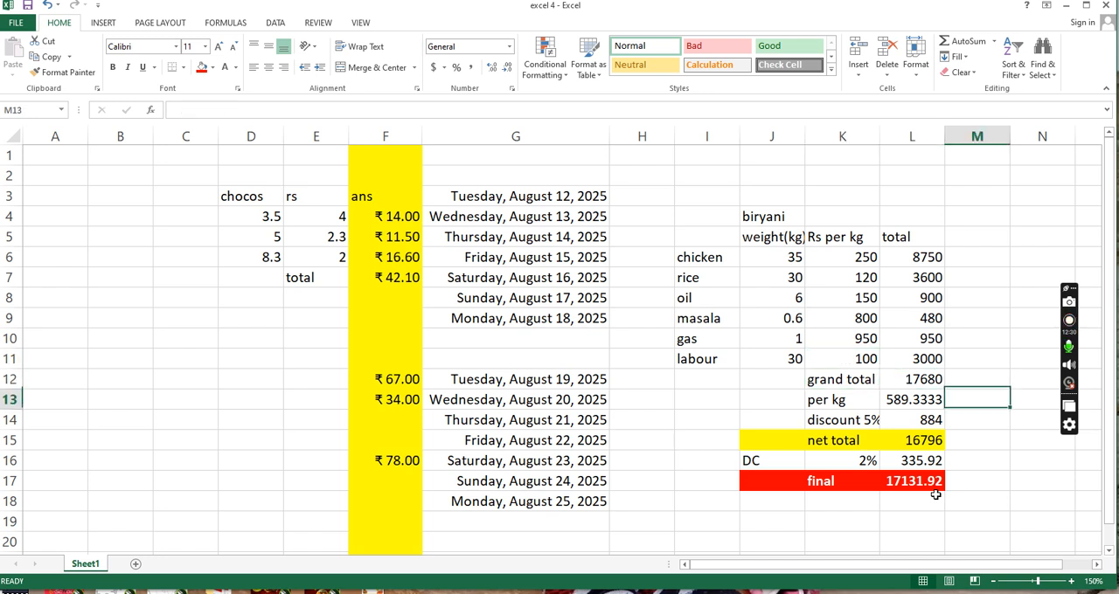
{"action": "key", "text": "Left"}
{"action": "key", "text": "Down"}
{"action": "key", "text": "Down"}
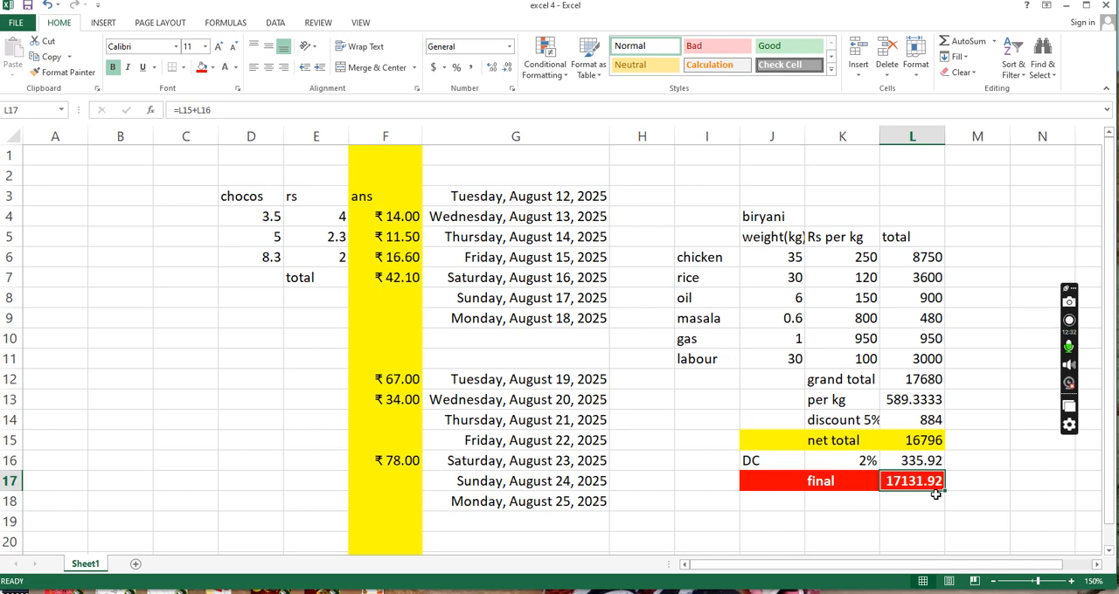
{"action": "key", "text": "Up"}
{"action": "key", "text": "Up"}
{"action": "key", "text": "Up"}
{"action": "key", "text": "Up"}
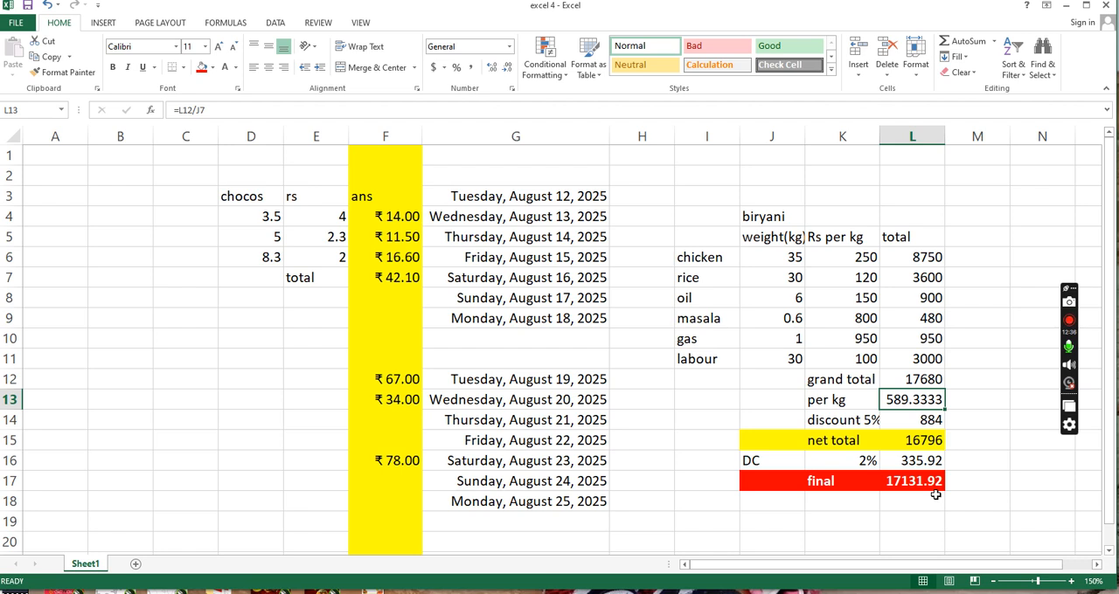
{"action": "key", "text": "Left"}
{"action": "key", "text": "Right"}
{"action": "key", "text": "Down"}
{"action": "key", "text": "Up"}
{"action": "key", "text": "Left"}
{"action": "key", "text": "Right"}
{"action": "key", "text": "Up"}
{"action": "key", "text": "Up"}
{"action": "key", "text": "Up"}
{"action": "key", "text": "Up"}
{"action": "key", "text": "Up"}
- Compare the chicken and rice weights in cells J6 and J7
{"action": "key", "text": "Up"}
{"action": "key", "text": "Left"}
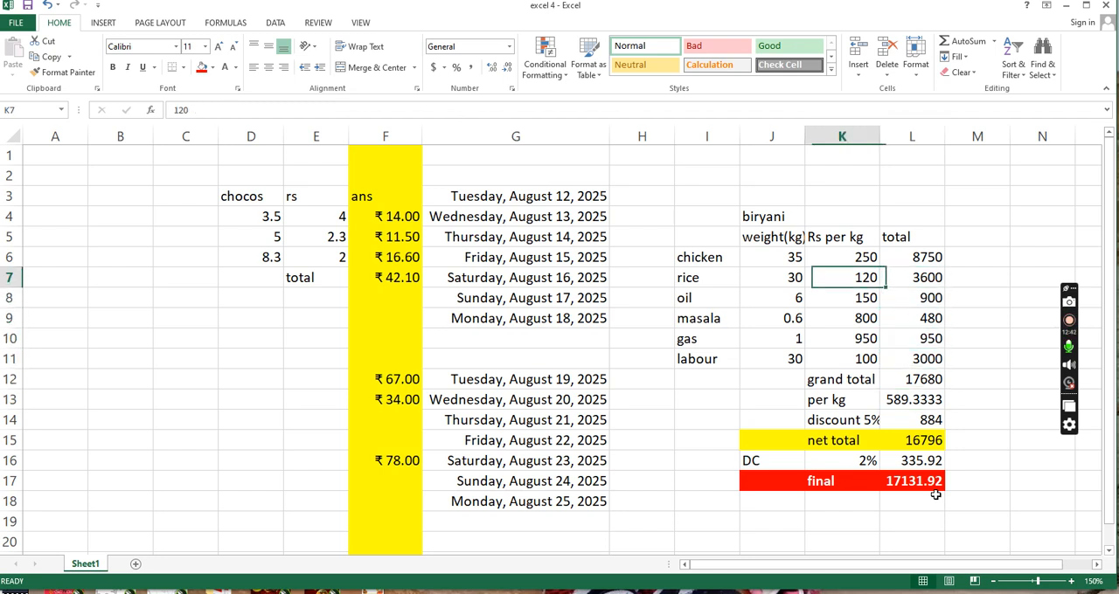
{"action": "key", "text": "Left"}
{"action": "key", "text": "Up"}
{"action": "key", "text": "Down"}
{"action": "key", "text": "Up"}
{"action": "key", "text": "Down"}
{"action": "key", "text": "Up"}
{"action": "key", "text": "Down"}
{"action": "key", "text": "Up"}
{"action": "key", "text": "Down"}
{"action": "key", "text": "Up"}
{"action": "key", "text": "Down"}
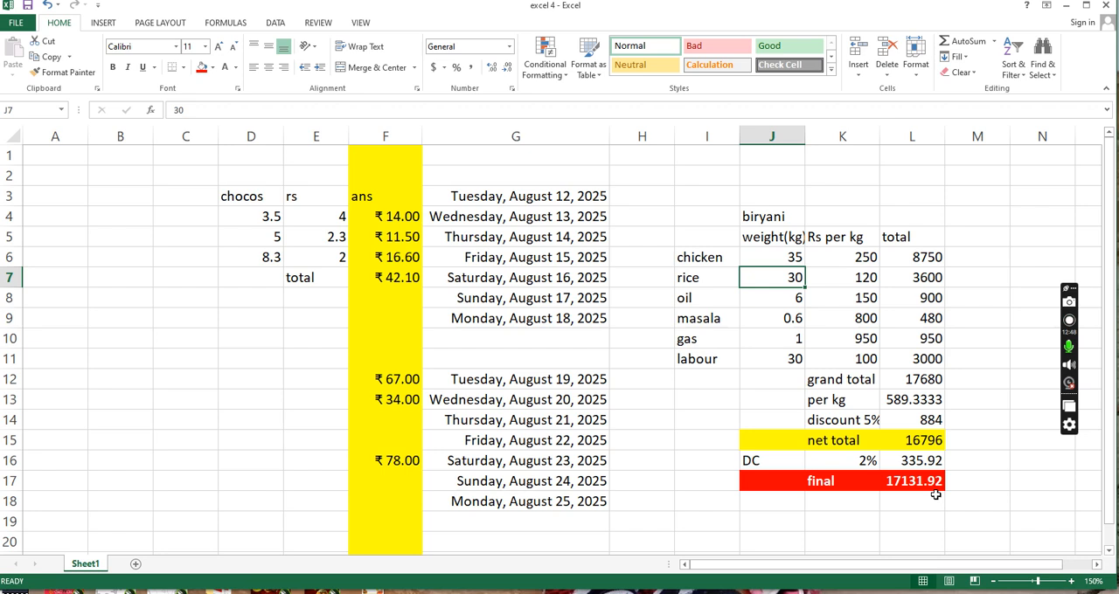
{"action": "key", "text": "Up"}
{"action": "key", "text": "Down"}
{"action": "key", "text": "Right"}
{"action": "key", "text": "Right"}
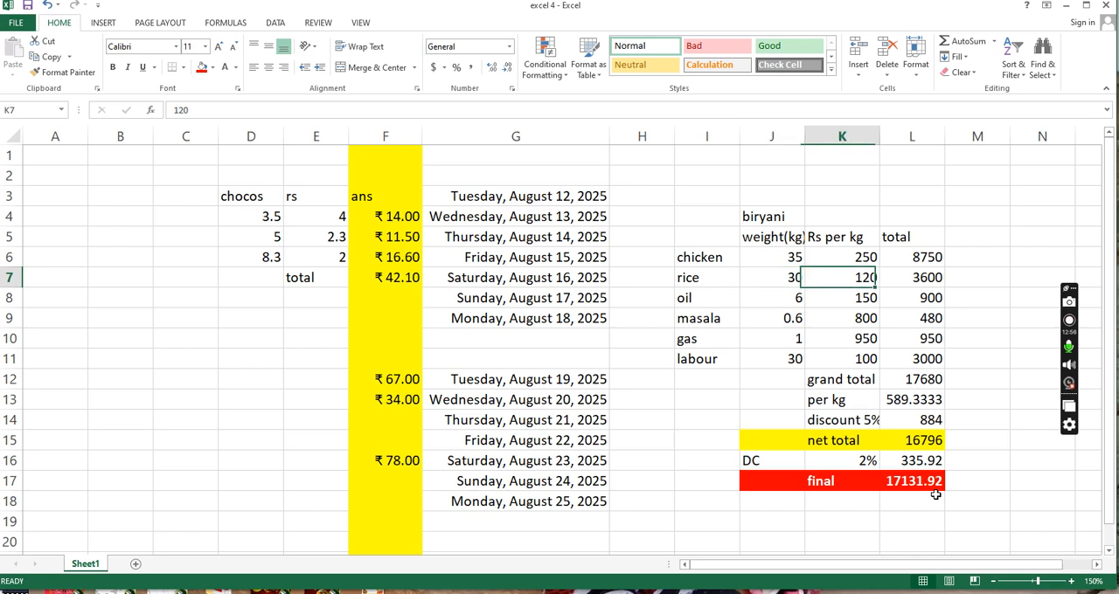
- Examine the discount, net total and final rows of the biryani table
{"action": "key", "text": "Down"}
{"action": "key", "text": "Down"}
{"action": "key", "text": "Down"}
{"action": "key", "text": "Down"}
{"action": "key", "text": "Down"}
{"action": "key", "text": "Down"}
{"action": "key", "text": "Down"}
{"action": "key", "text": "Down"}
{"action": "key", "text": "Down"}
{"action": "key", "text": "Down"}
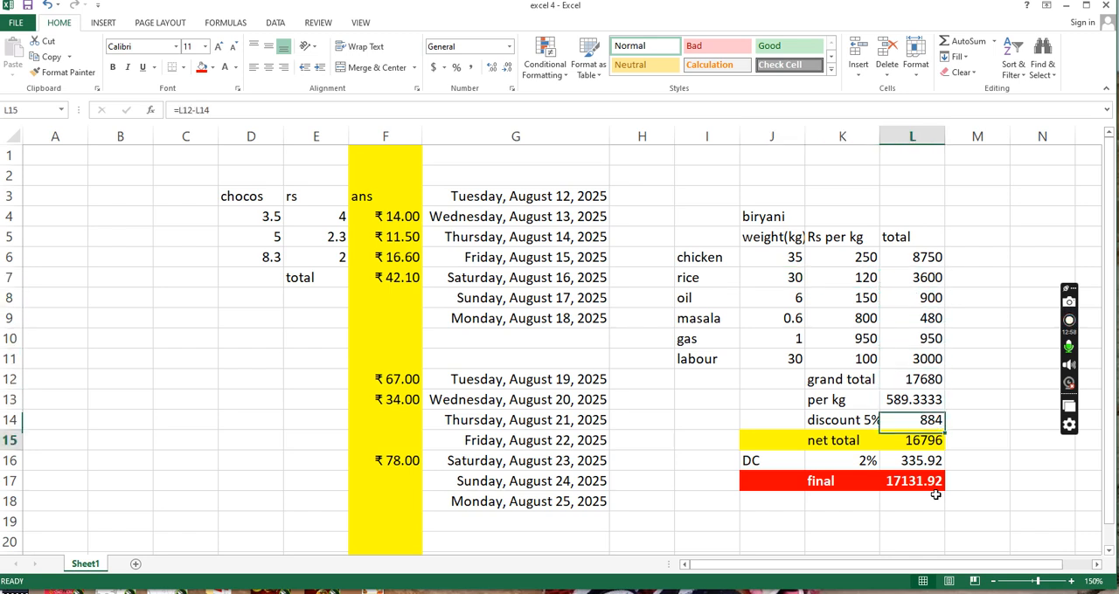
{"action": "key", "text": "Left"}
{"action": "key", "text": "Down"}
{"action": "key", "text": "Left"}
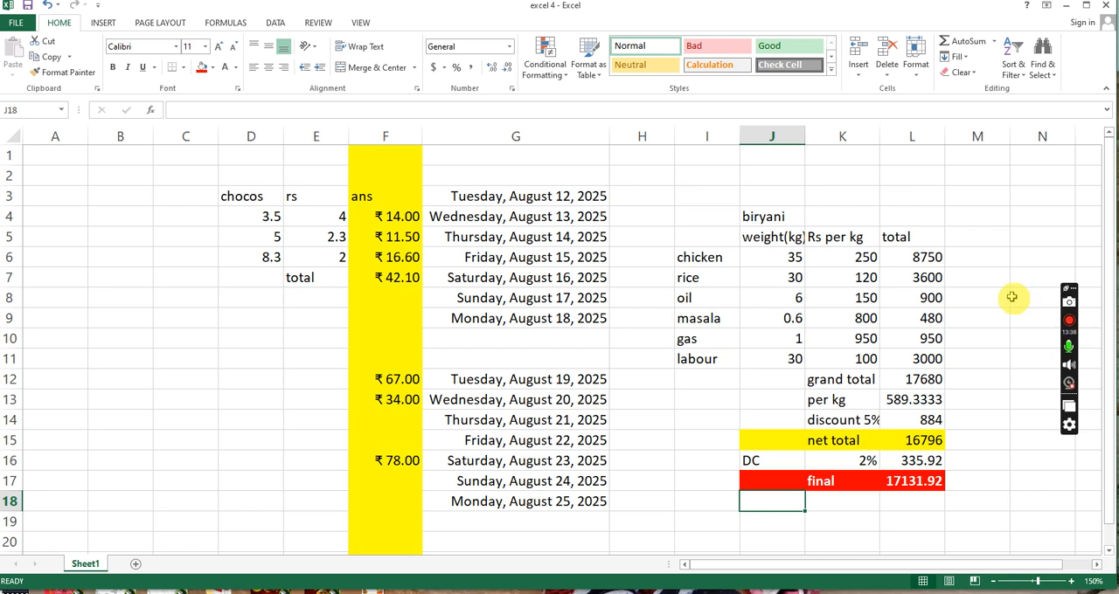
- Format the totals in L6:L17 as Accounting with the ₹ English (India) symbol
{"action": "left_click_drag", "start_coordinate": [922, 259], "coordinate": [924, 482]}
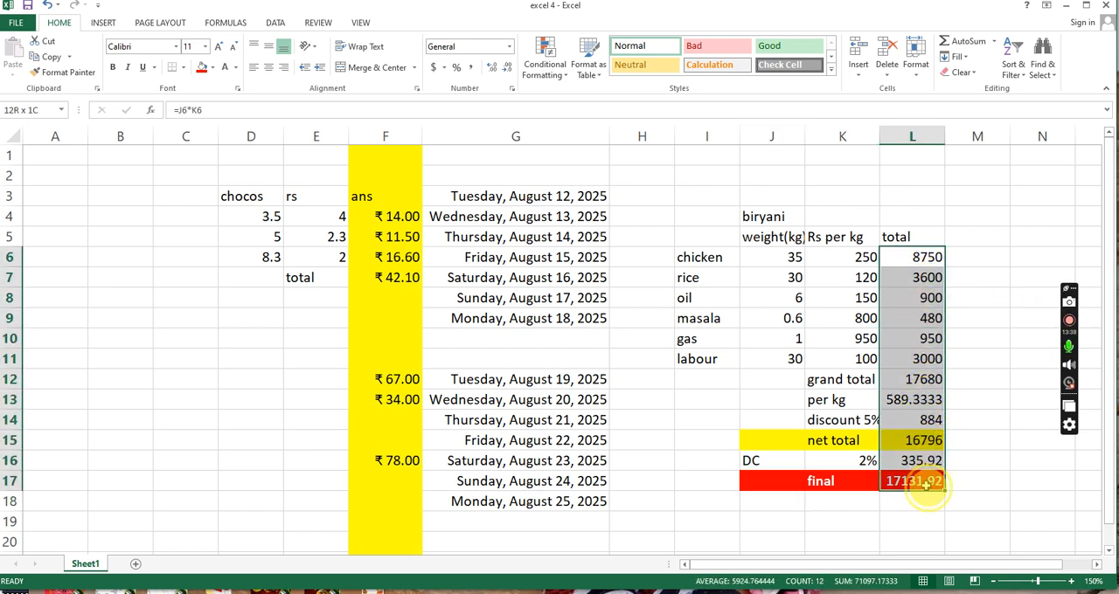
{"action": "left_click", "coordinate": [444, 69]}
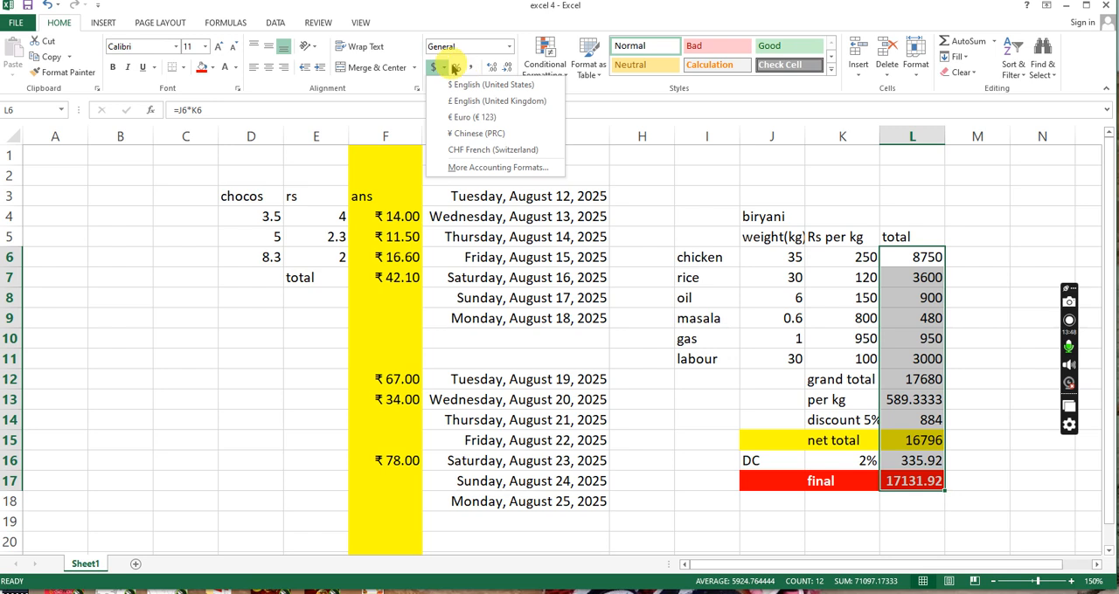
{"action": "left_click", "coordinate": [490, 166]}
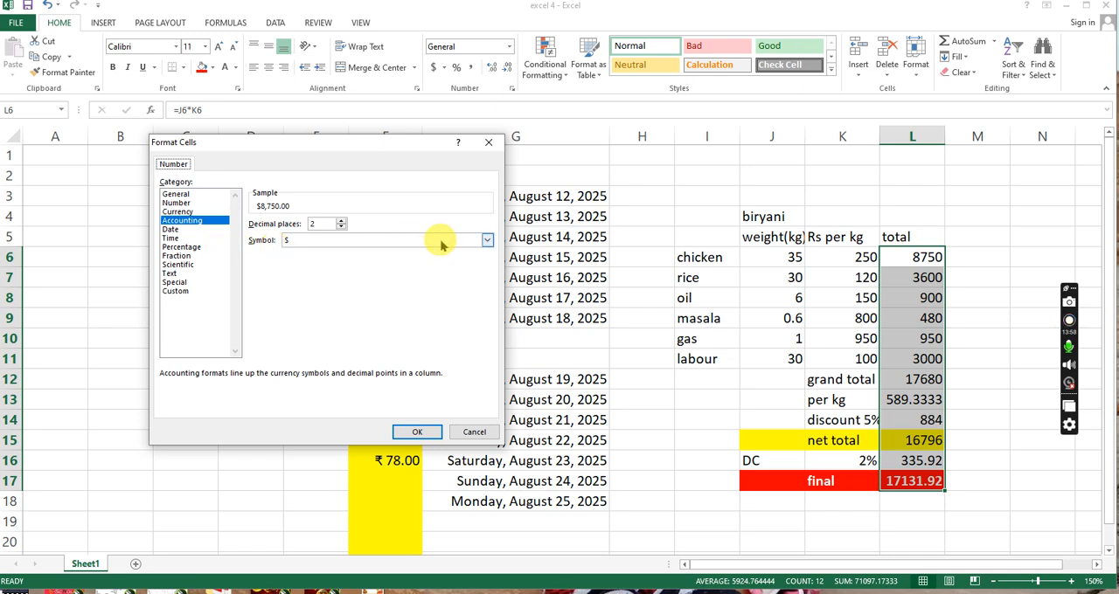
{"action": "left_click", "coordinate": [486, 240]}
{"action": "scroll", "coordinate": [335, 279], "scroll_direction": "down", "scroll_amount": 6}
{"action": "scroll", "coordinate": [335, 279], "scroll_direction": "down", "scroll_amount": 1}
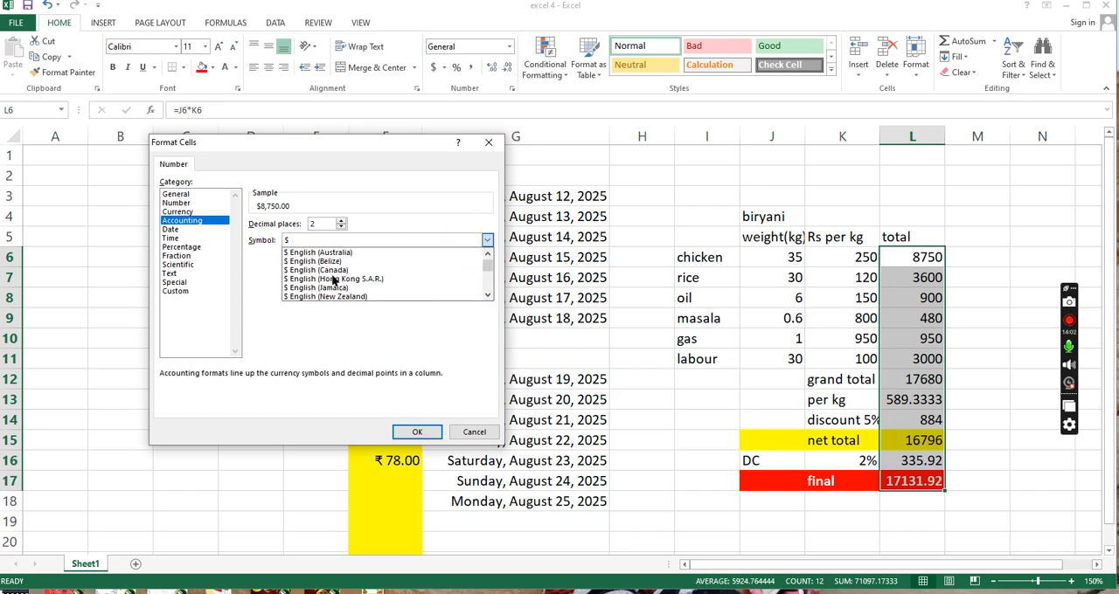
{"action": "scroll", "coordinate": [333, 279], "scroll_direction": "down", "scroll_amount": 6}
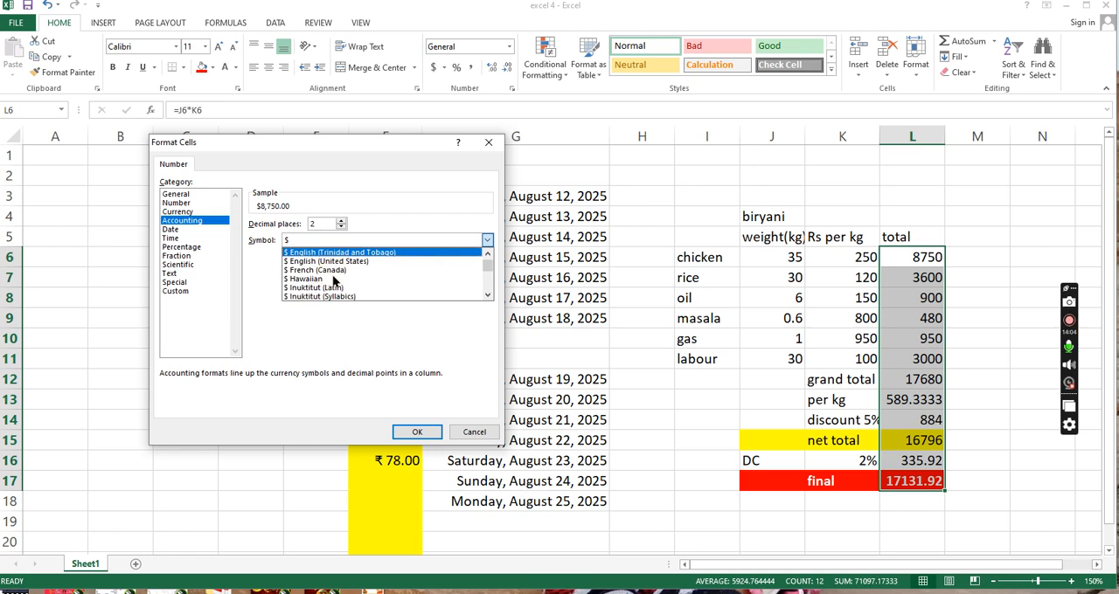
{"action": "scroll", "coordinate": [333, 279], "scroll_direction": "down", "scroll_amount": 8}
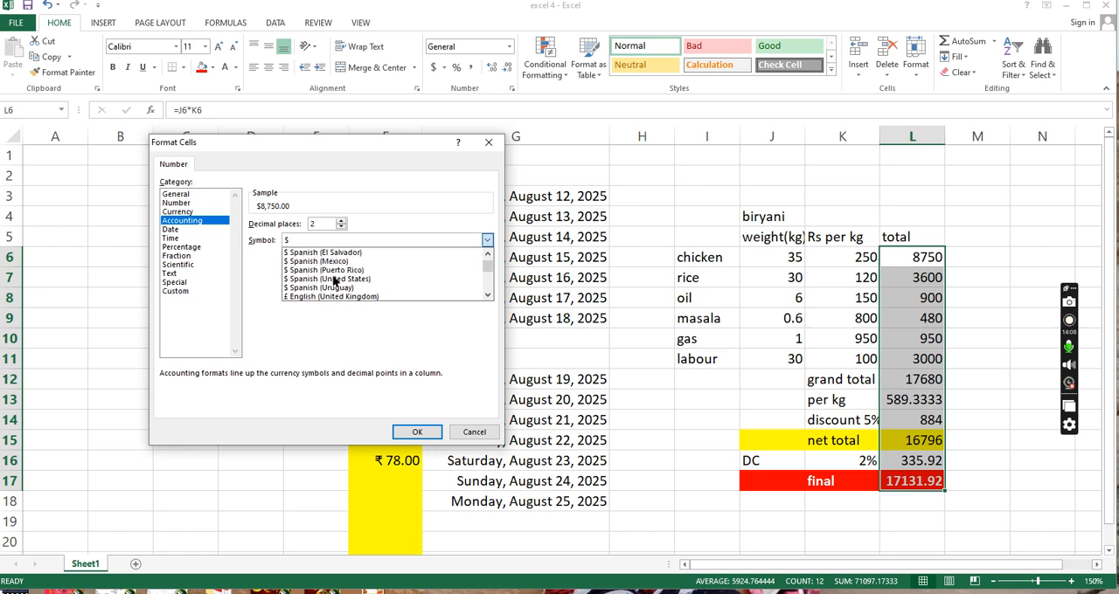
{"action": "scroll", "coordinate": [335, 280], "scroll_direction": "down", "scroll_amount": 6}
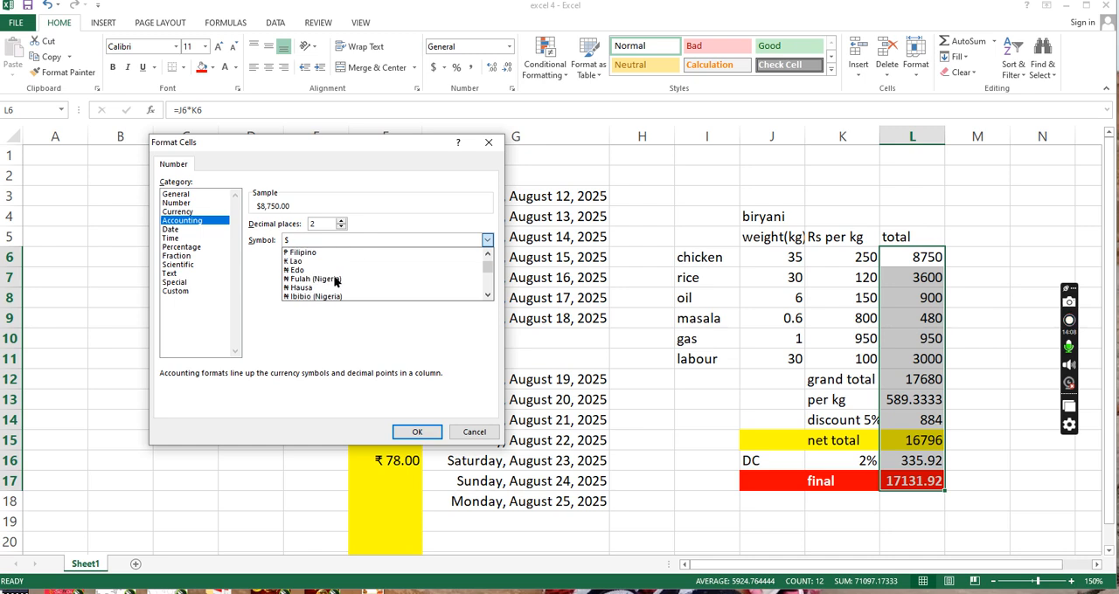
{"action": "scroll", "coordinate": [334, 280], "scroll_direction": "down", "scroll_amount": 4}
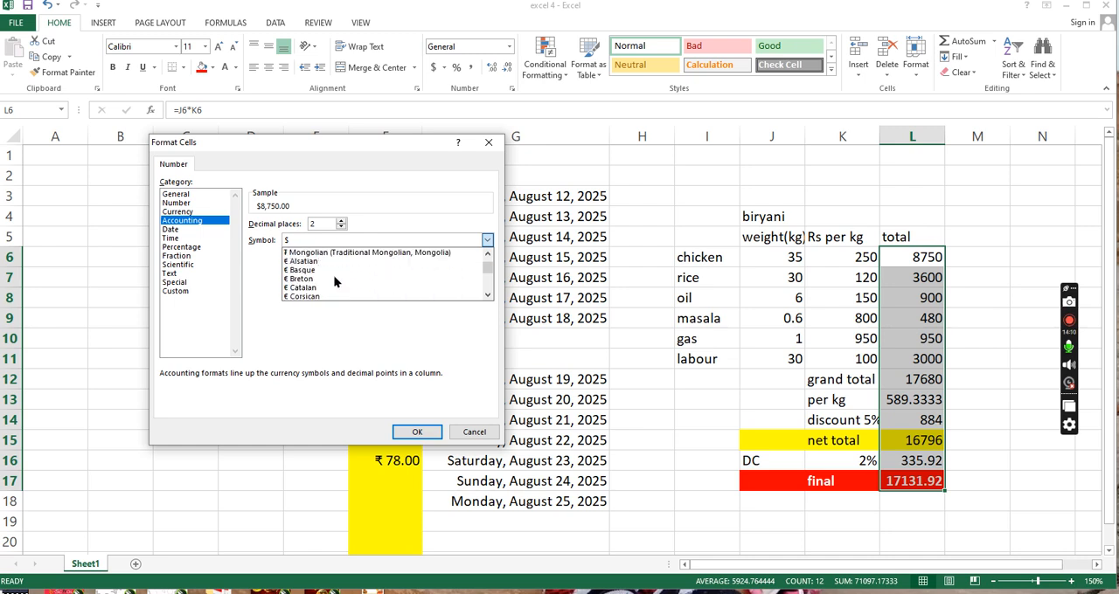
{"action": "scroll", "coordinate": [337, 280], "scroll_direction": "down", "scroll_amount": 2}
{"action": "scroll", "coordinate": [335, 280], "scroll_direction": "down", "scroll_amount": 4}
{"action": "scroll", "coordinate": [336, 281], "scroll_direction": "up", "scroll_amount": 2}
{"action": "scroll", "coordinate": [336, 280], "scroll_direction": "down", "scroll_amount": 6}
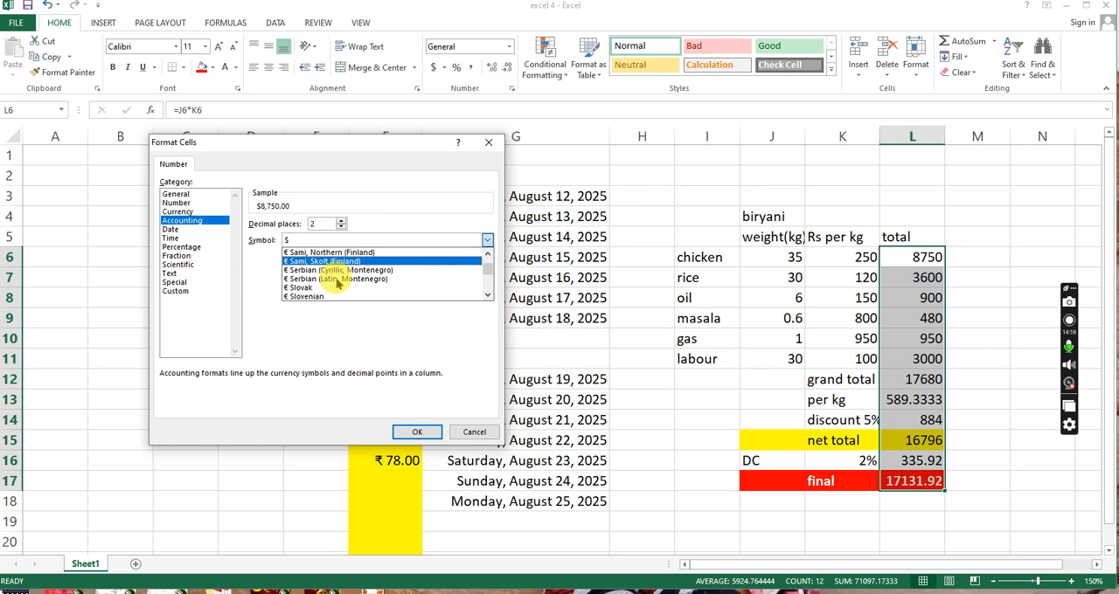
{"action": "scroll", "coordinate": [339, 282], "scroll_direction": "down", "scroll_amount": 5}
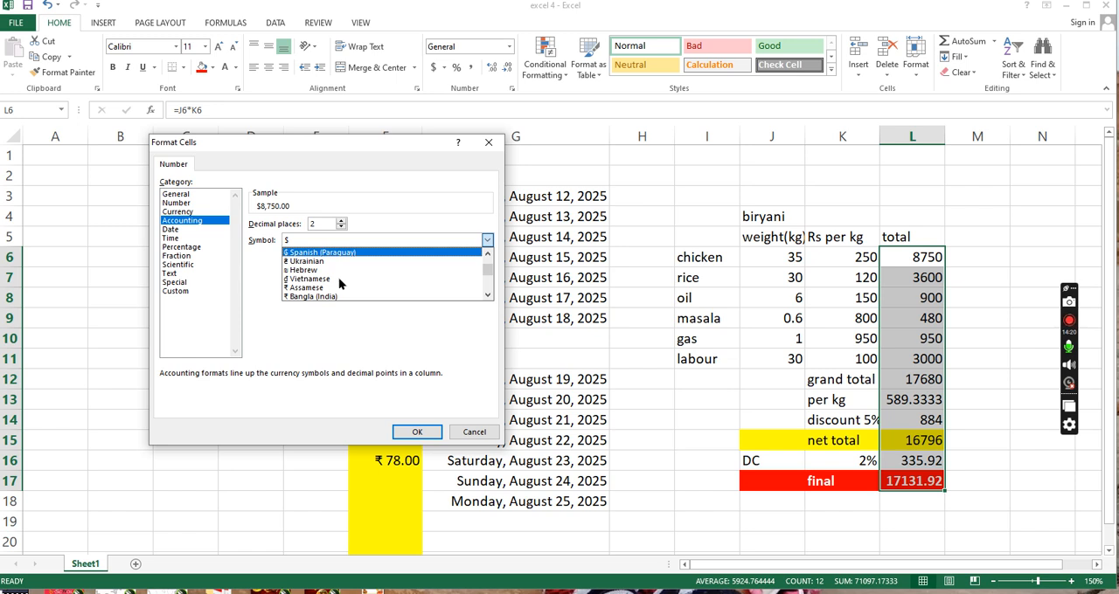
{"action": "scroll", "coordinate": [356, 276], "scroll_direction": "up", "scroll_amount": 1}
{"action": "scroll", "coordinate": [356, 271], "scroll_direction": "down", "scroll_amount": 1}
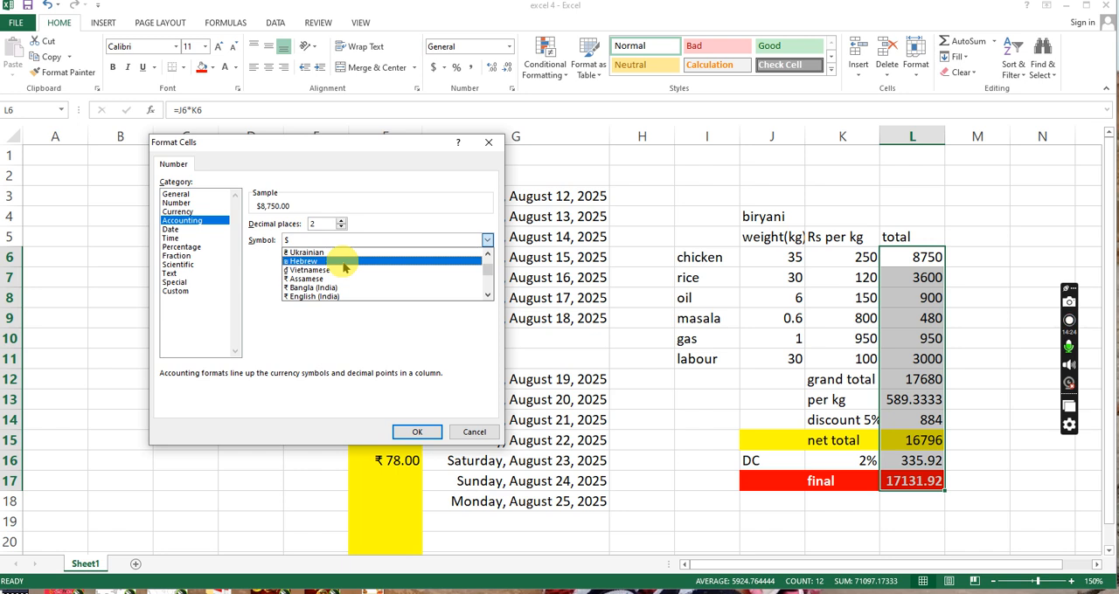
{"action": "left_click", "coordinate": [360, 297]}
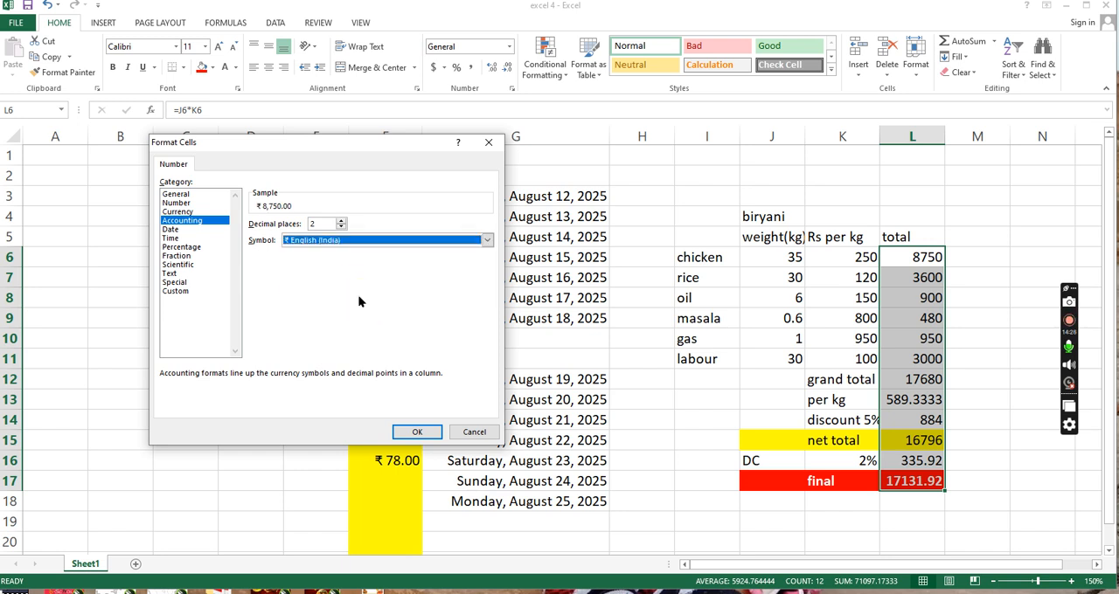
{"action": "left_click", "coordinate": [418, 433]}
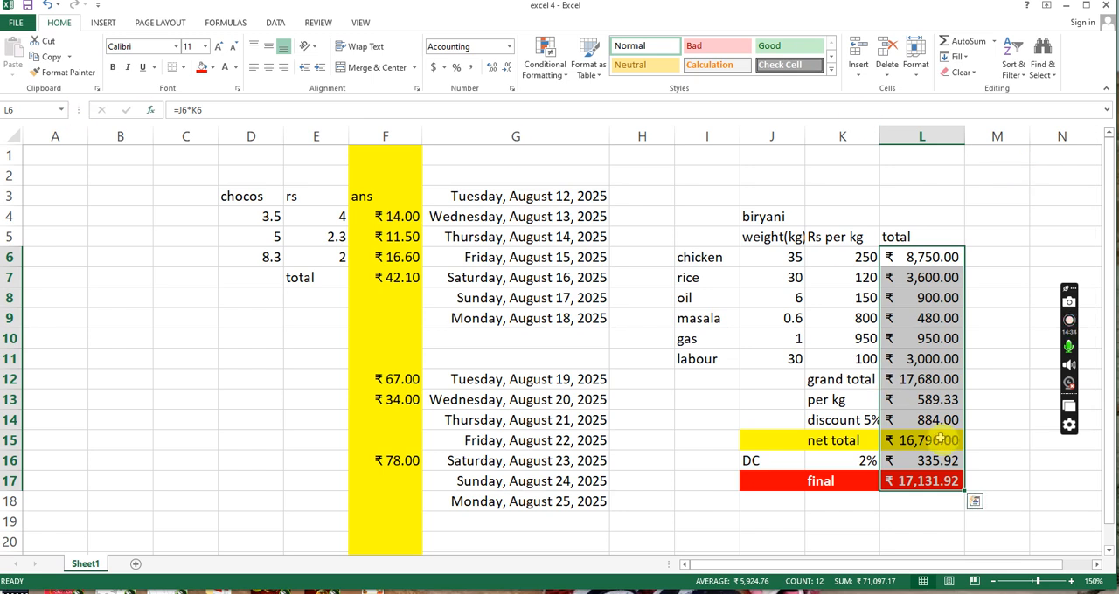
{"action": "left_click", "coordinate": [960, 277]}
{"action": "left_click", "coordinate": [911, 258]}
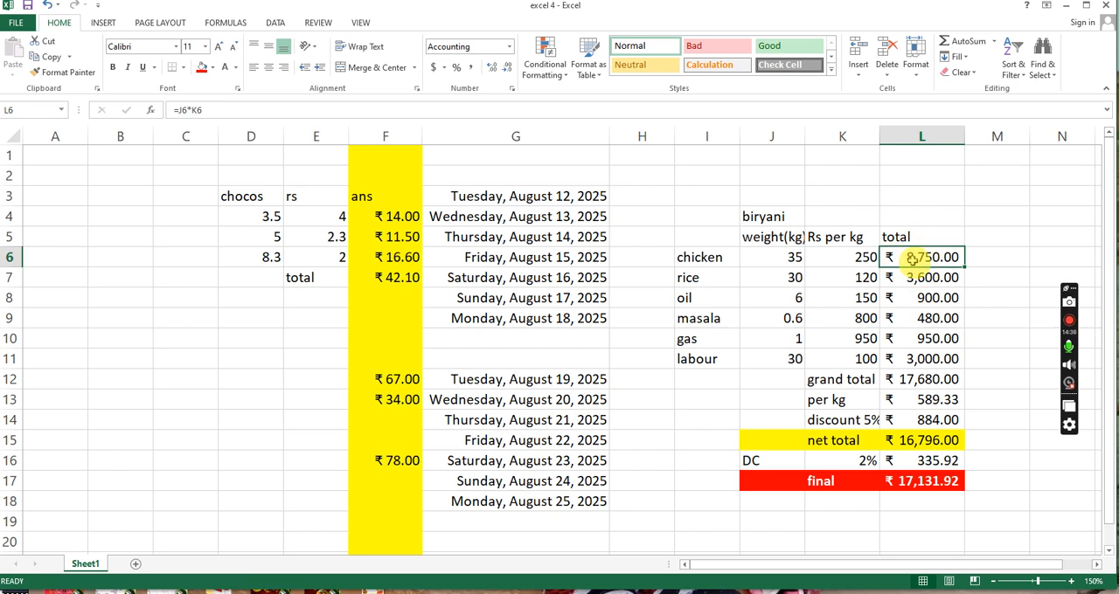
{"action": "left_click", "coordinate": [925, 299]}
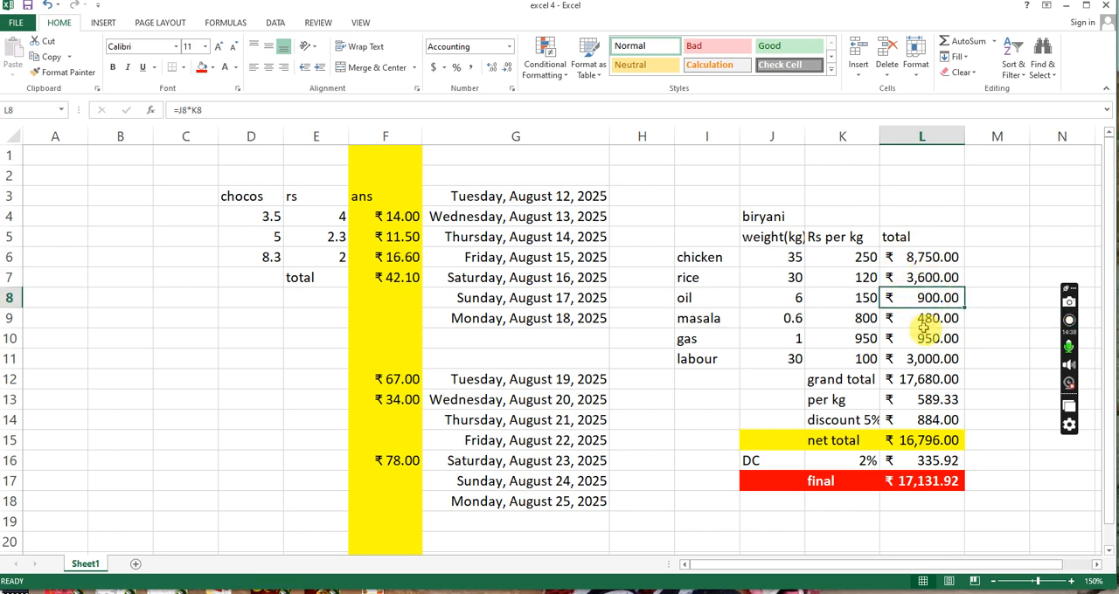
{"action": "left_click", "coordinate": [930, 259]}
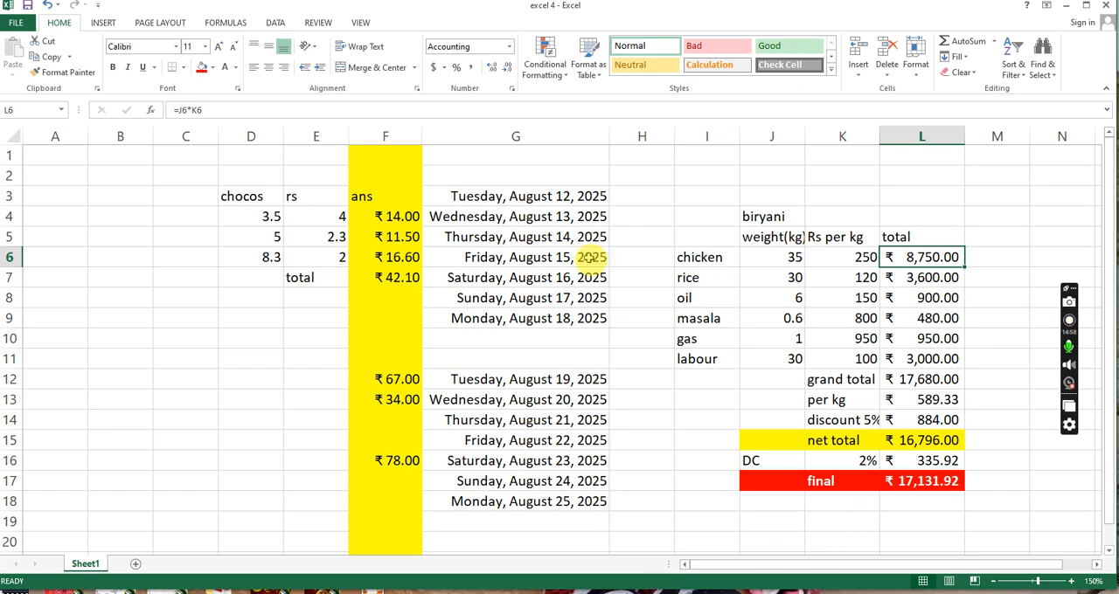
{"action": "left_click", "coordinate": [915, 77]}
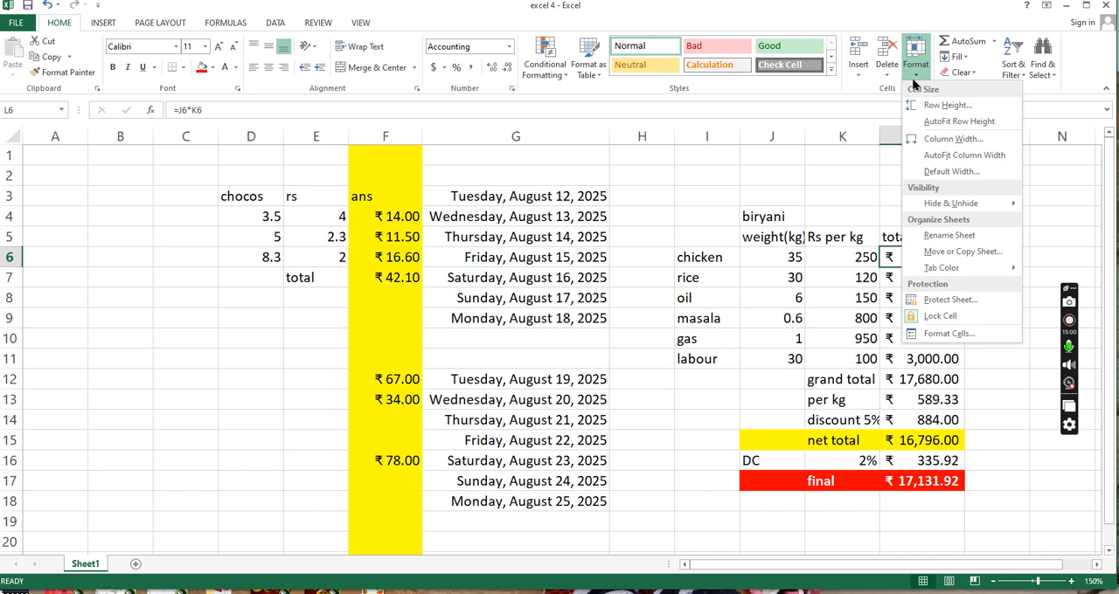
{"action": "left_click", "coordinate": [915, 77]}
{"action": "left_click", "coordinate": [916, 77]}
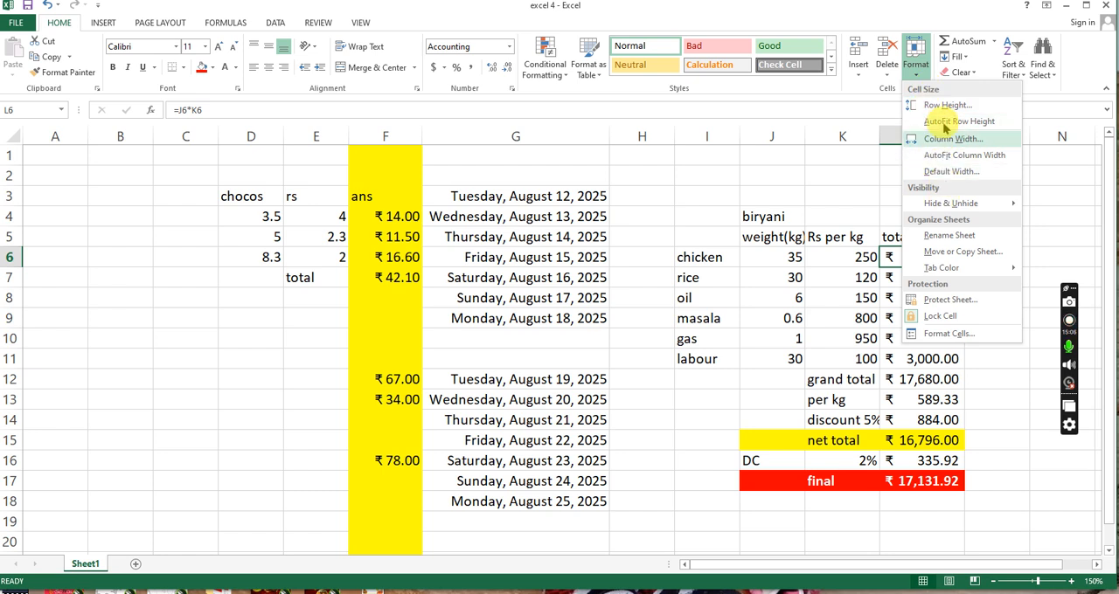
{"action": "key", "text": "Escape"}
- Widen column L, which holds the biryani totals, slightly
{"action": "left_click_drag", "start_coordinate": [963, 137], "coordinate": [978, 138]}
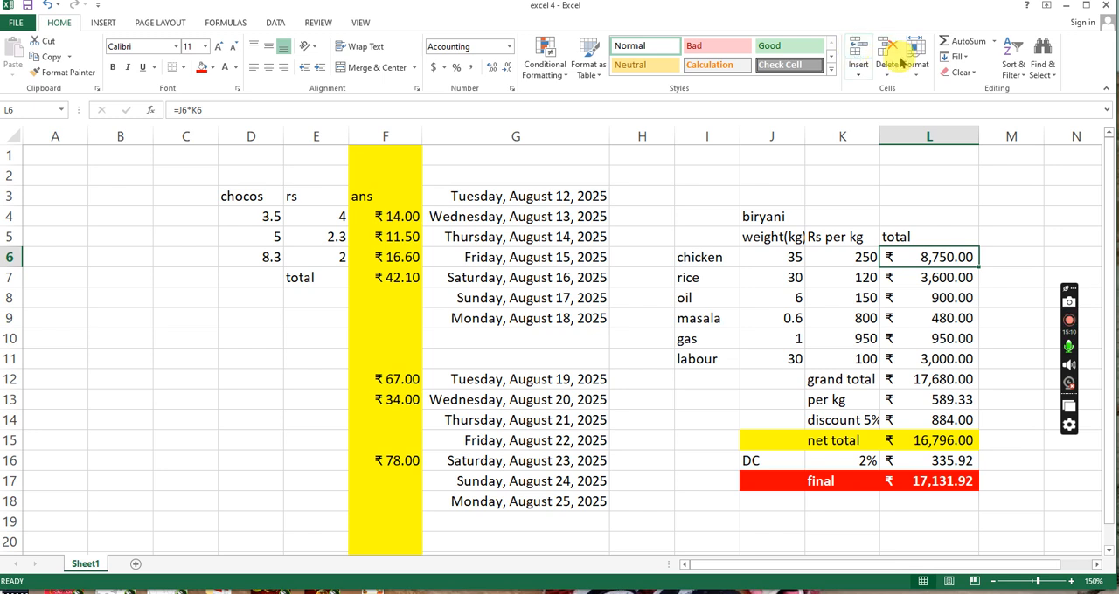
{"action": "left_click", "coordinate": [959, 57]}
{"action": "left_click", "coordinate": [967, 56]}
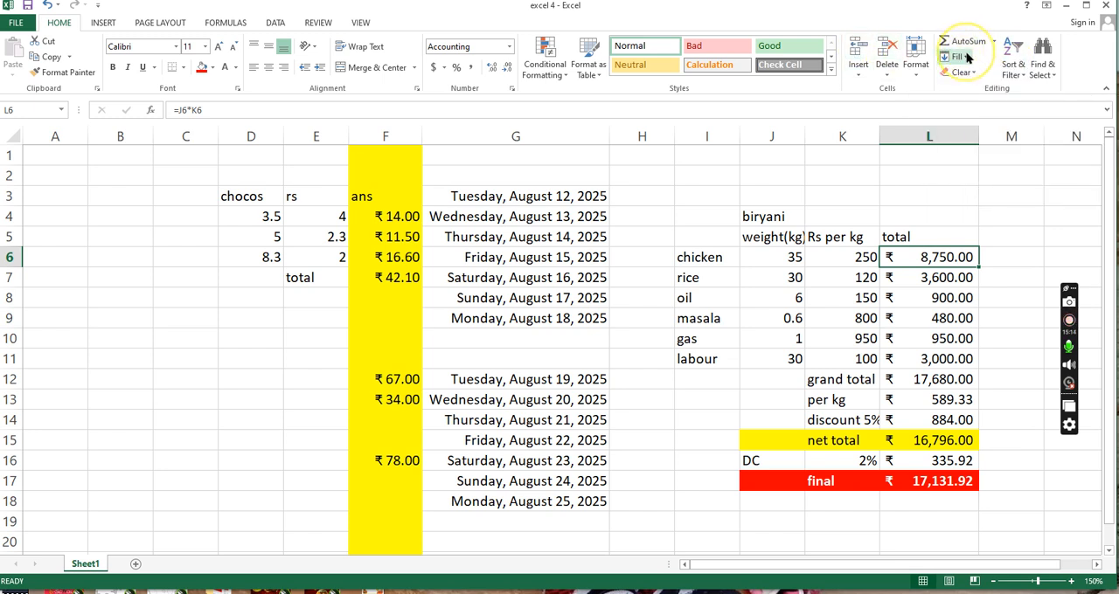
{"action": "left_click", "coordinate": [967, 57]}
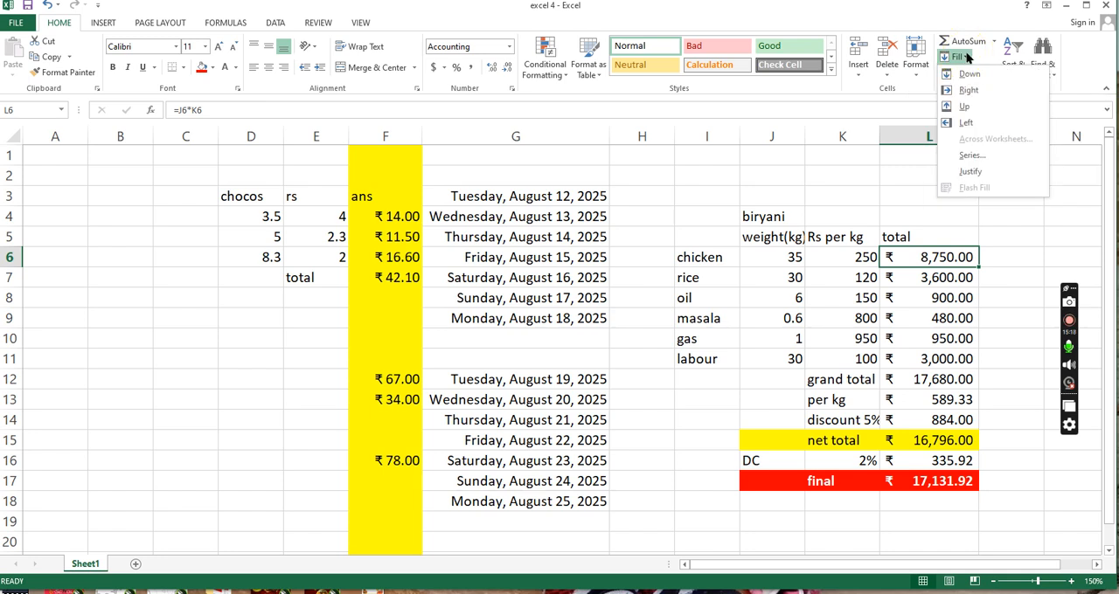
{"action": "left_click", "coordinate": [977, 91]}
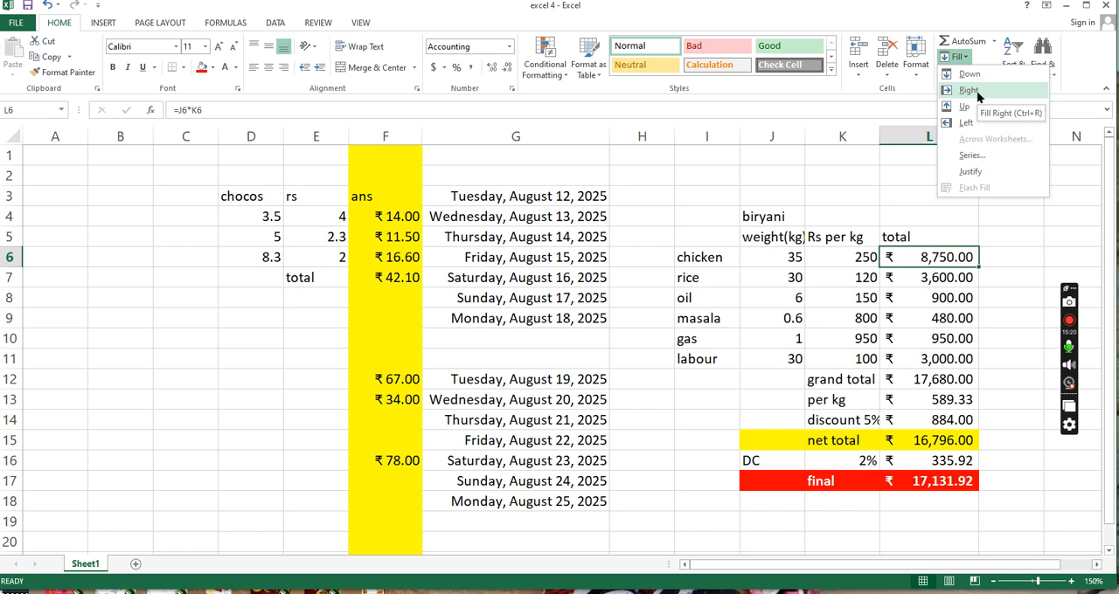
{"action": "left_click", "coordinate": [976, 109]}
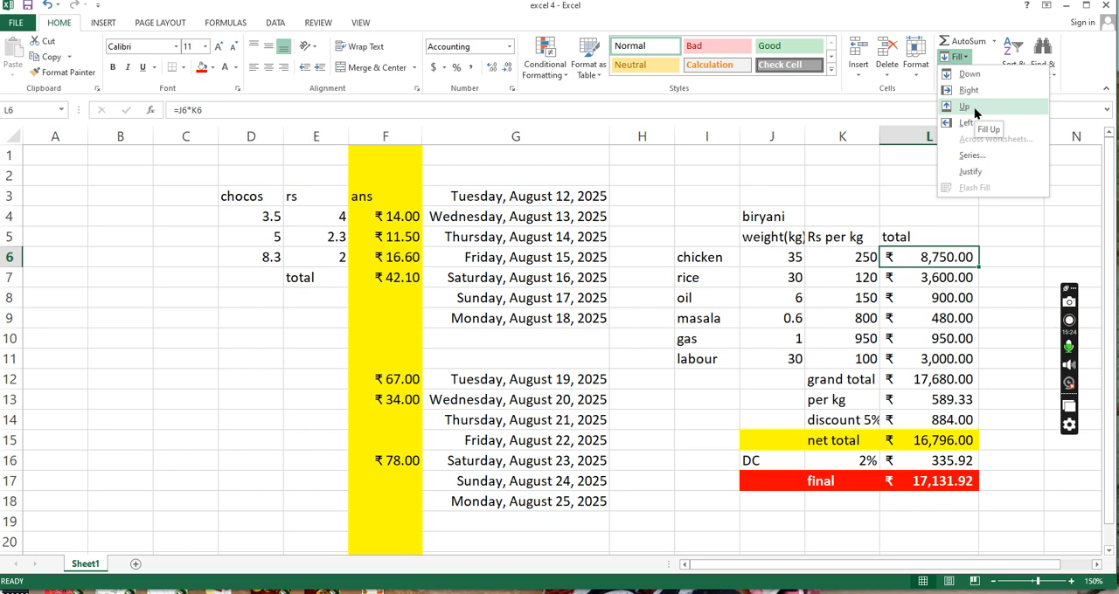
{"action": "left_click", "coordinate": [975, 89]}
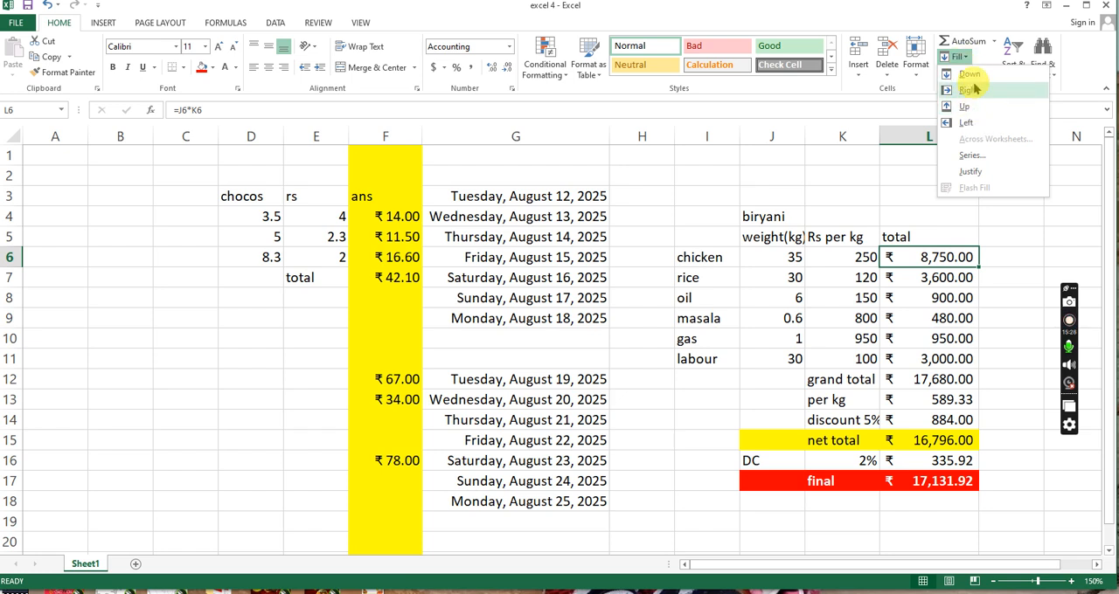
{"action": "left_click", "coordinate": [982, 106]}
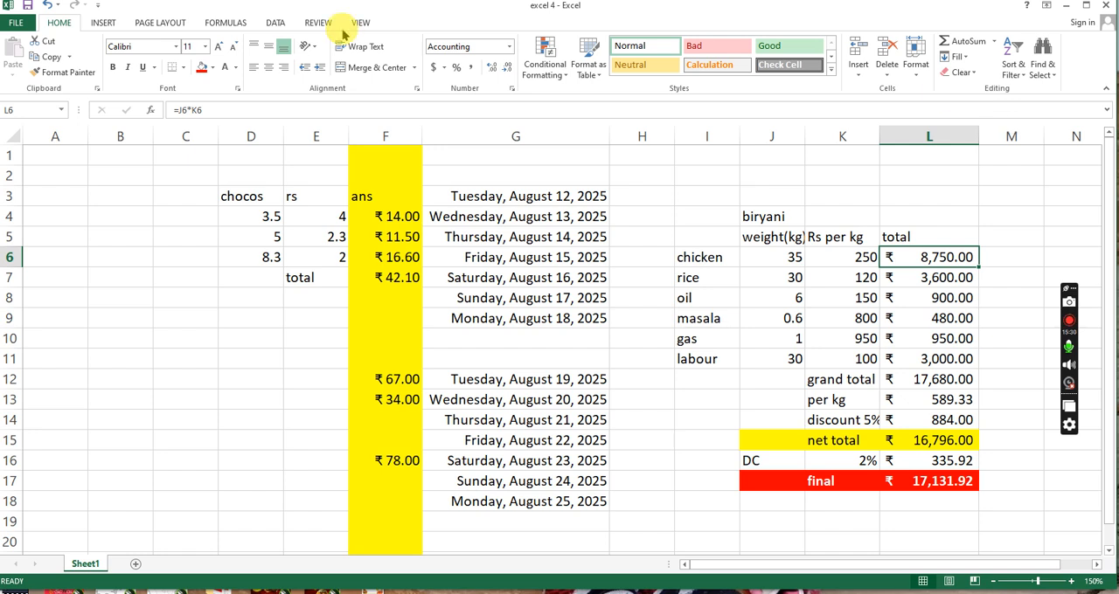
{"action": "left_click", "coordinate": [56, 26]}
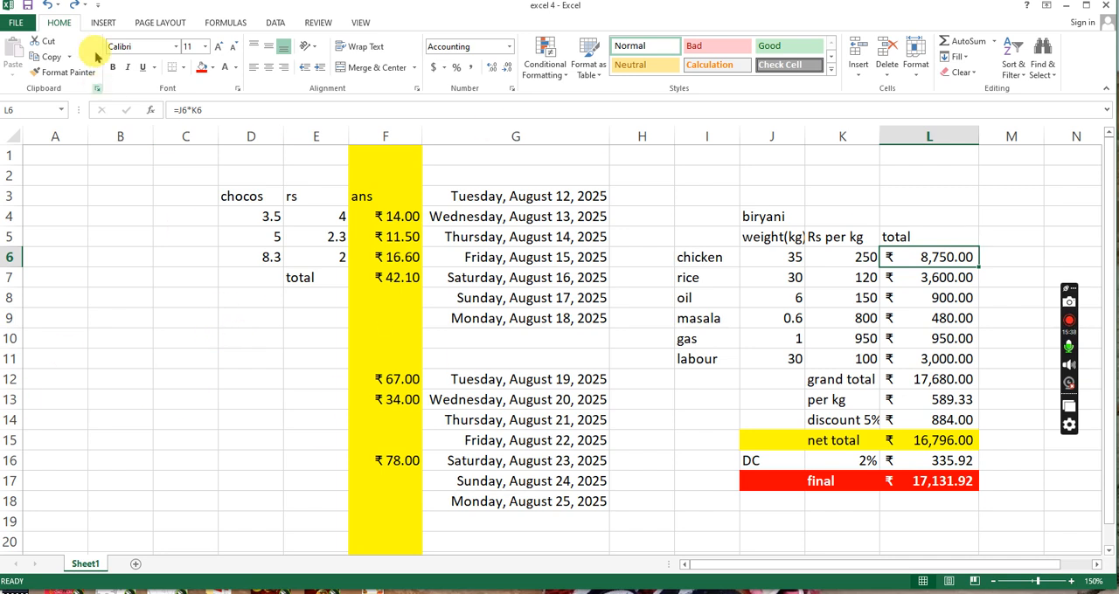
- Examine the available worksheet functions in the Financial, Logical, Text and Math & Trig categories without inserting any
{"action": "left_click", "coordinate": [104, 23]}
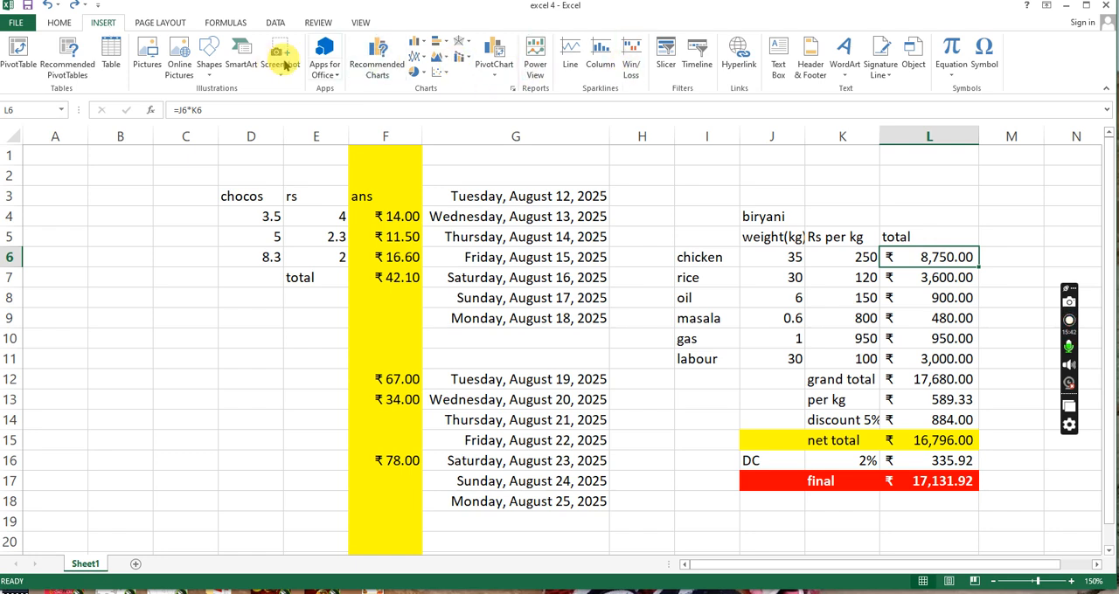
{"action": "left_click", "coordinate": [243, 24]}
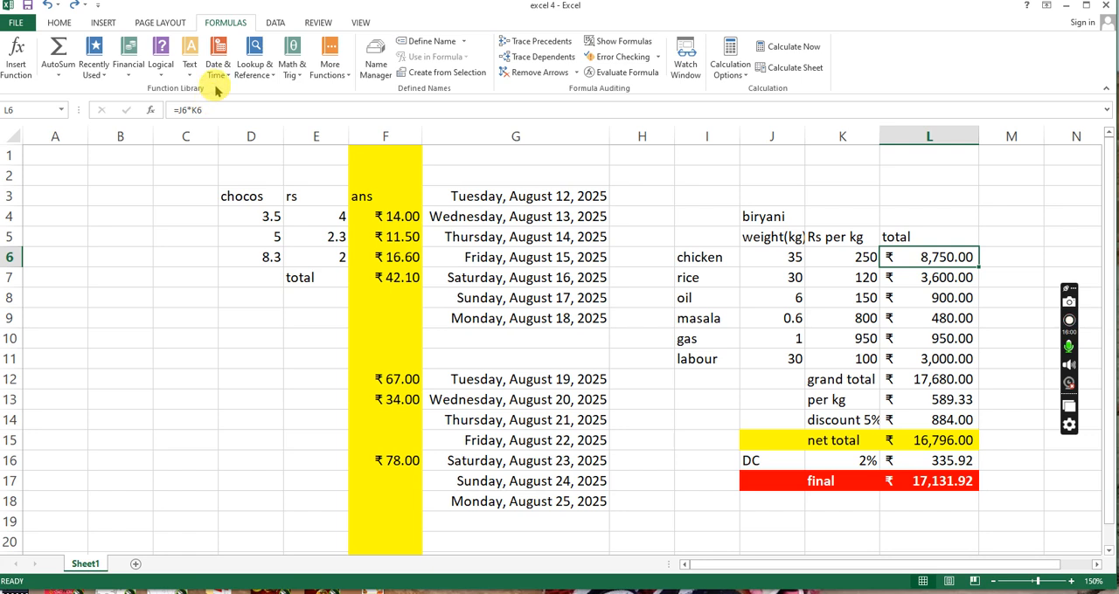
{"action": "left_click", "coordinate": [125, 80]}
{"action": "scroll", "coordinate": [155, 263], "scroll_direction": "down", "scroll_amount": 10}
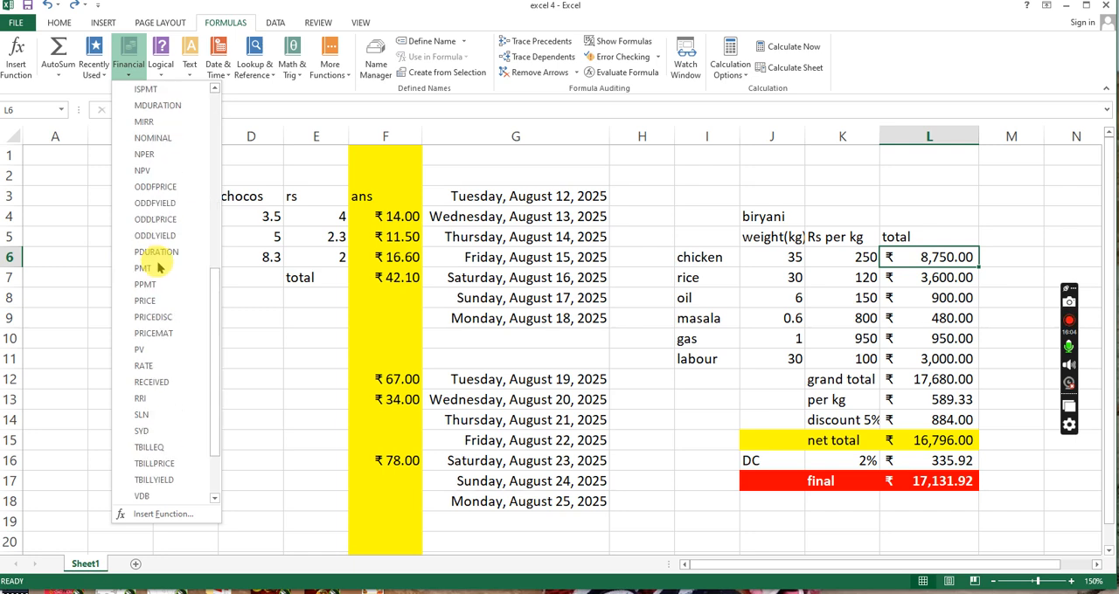
{"action": "left_click", "coordinate": [160, 63]}
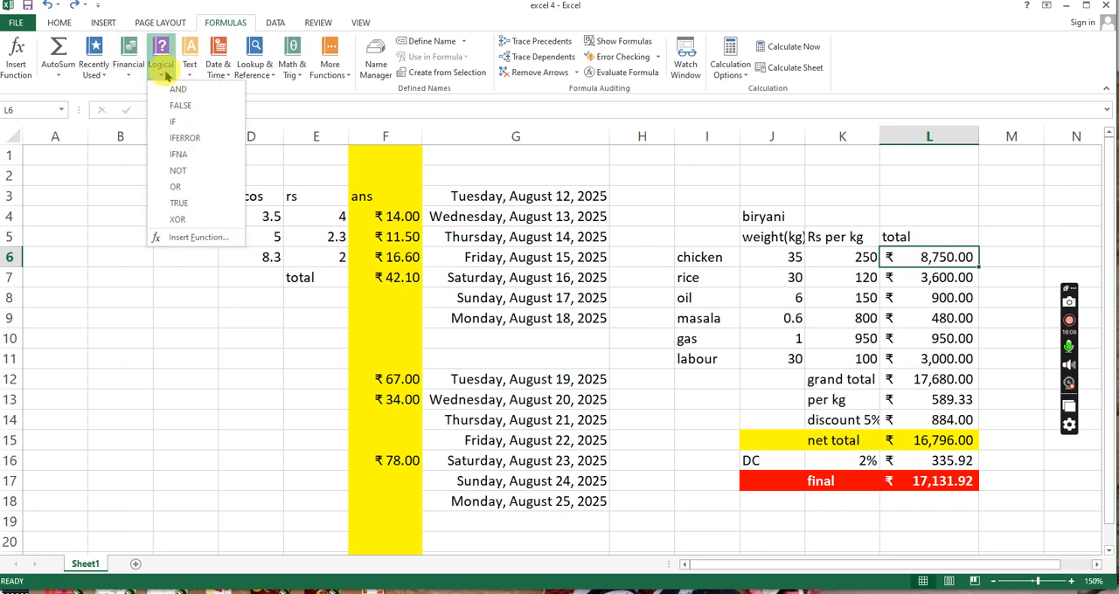
{"action": "left_click", "coordinate": [190, 62]}
{"action": "left_click", "coordinate": [190, 77]}
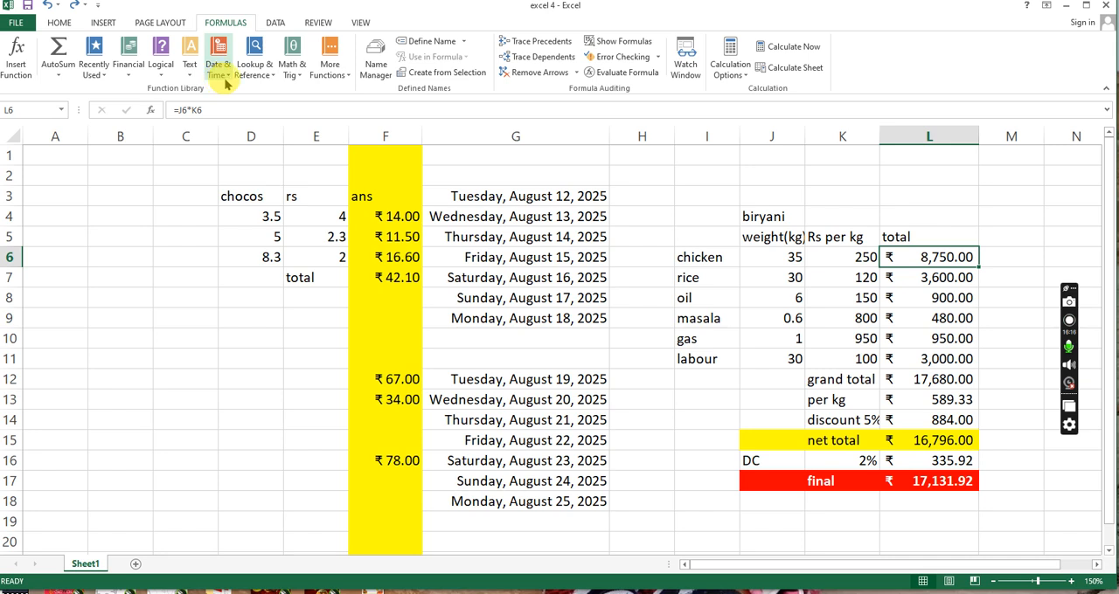
{"action": "left_click", "coordinate": [292, 72]}
{"action": "scroll", "coordinate": [301, 272], "scroll_direction": "down", "scroll_amount": 15}
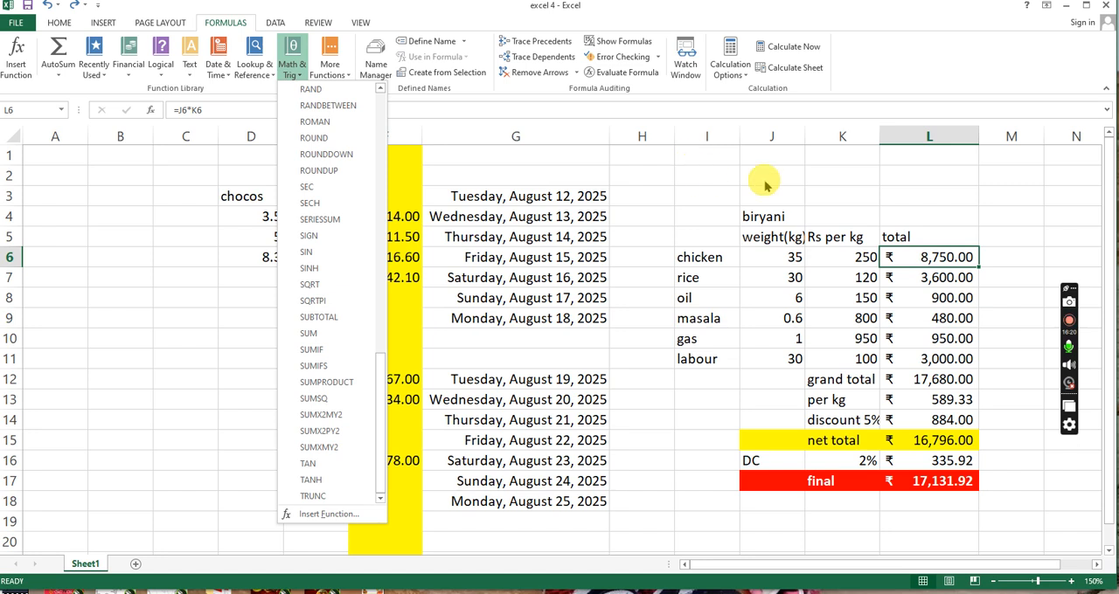
{"action": "left_click", "coordinate": [912, 521]}
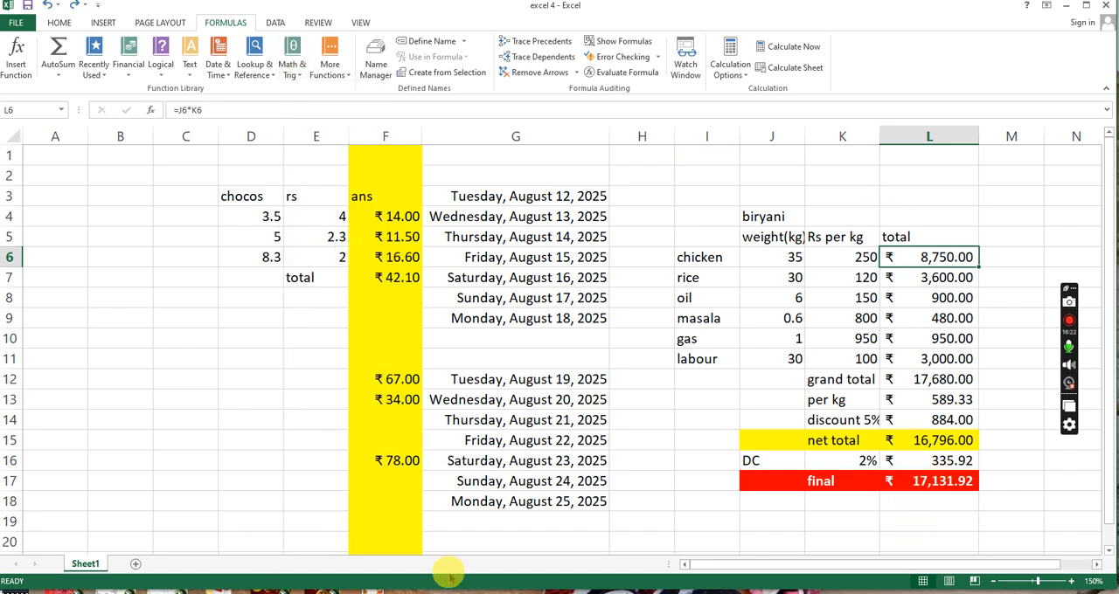